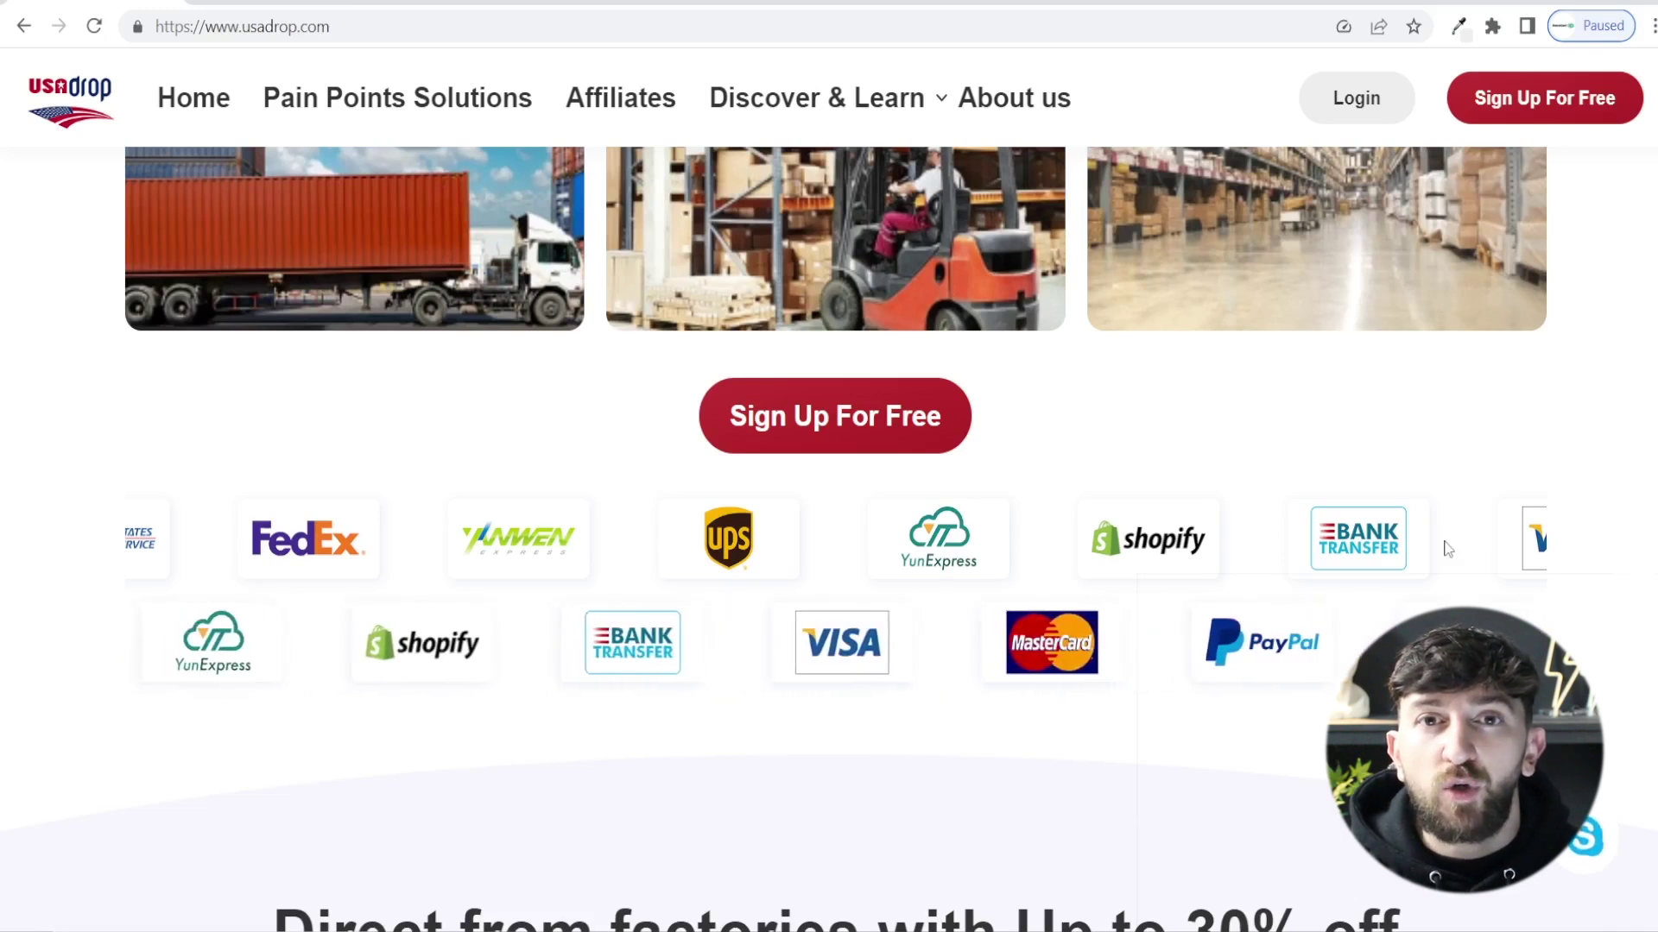
# - Review the USAdrop homepage and compare the features of the Basic, Professional and Premium membership plans
pyautogui.scroll(4, 1448, 549)
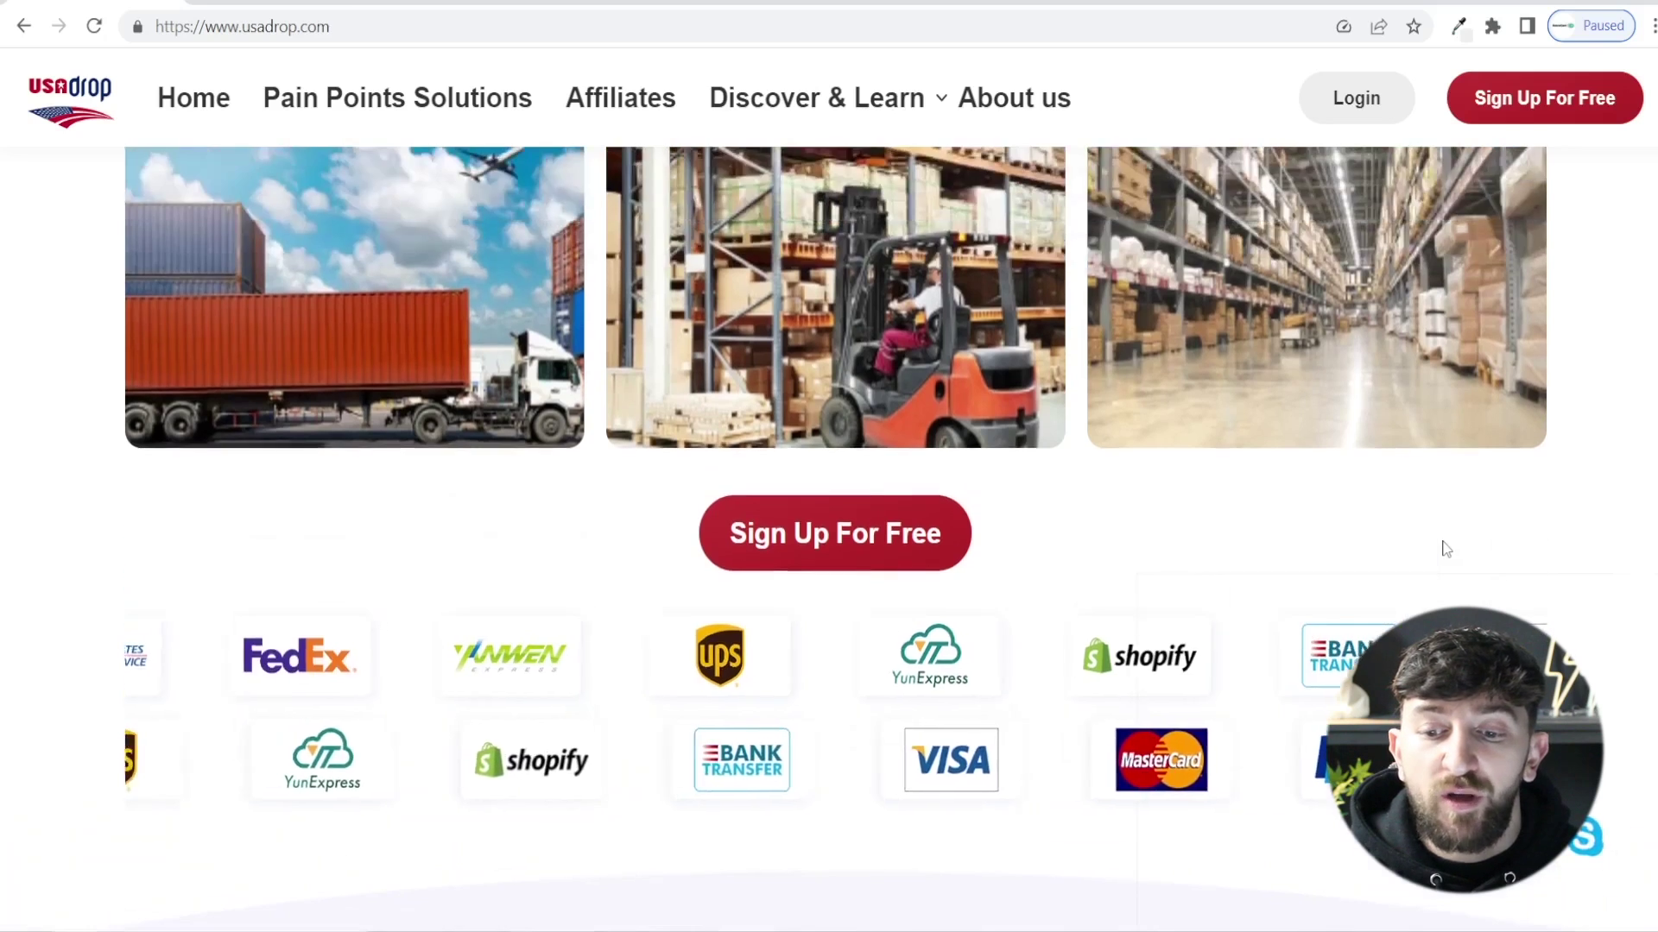
pyautogui.scroll(10, 1451, 551)
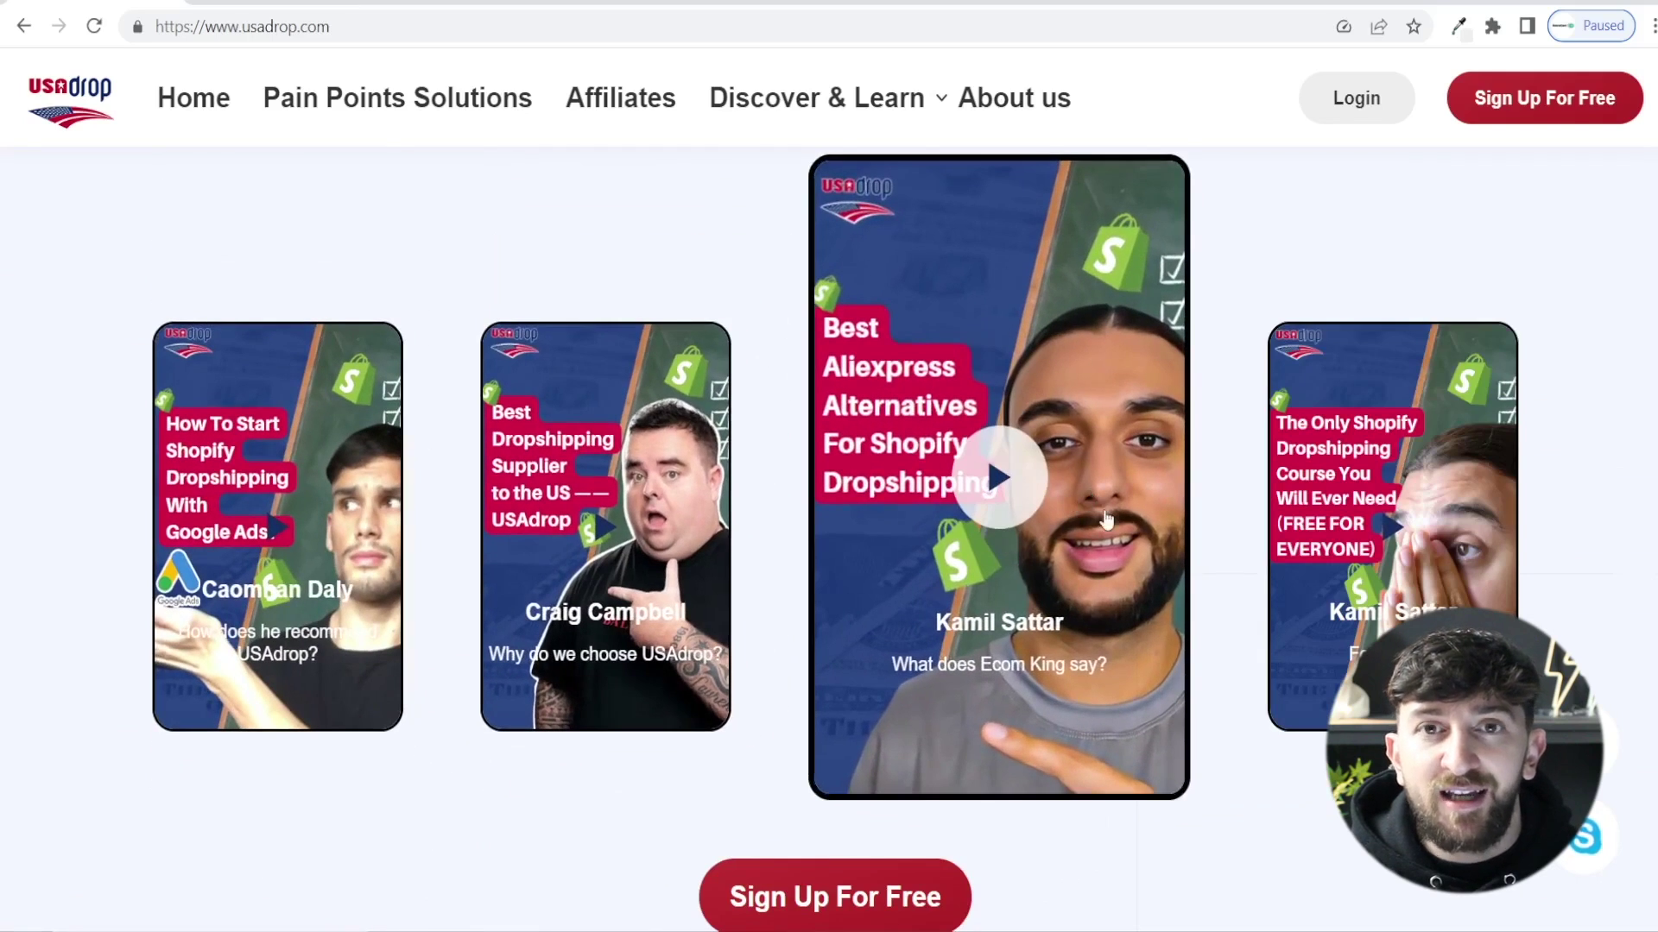
pyautogui.scroll(10, 1093, 501)
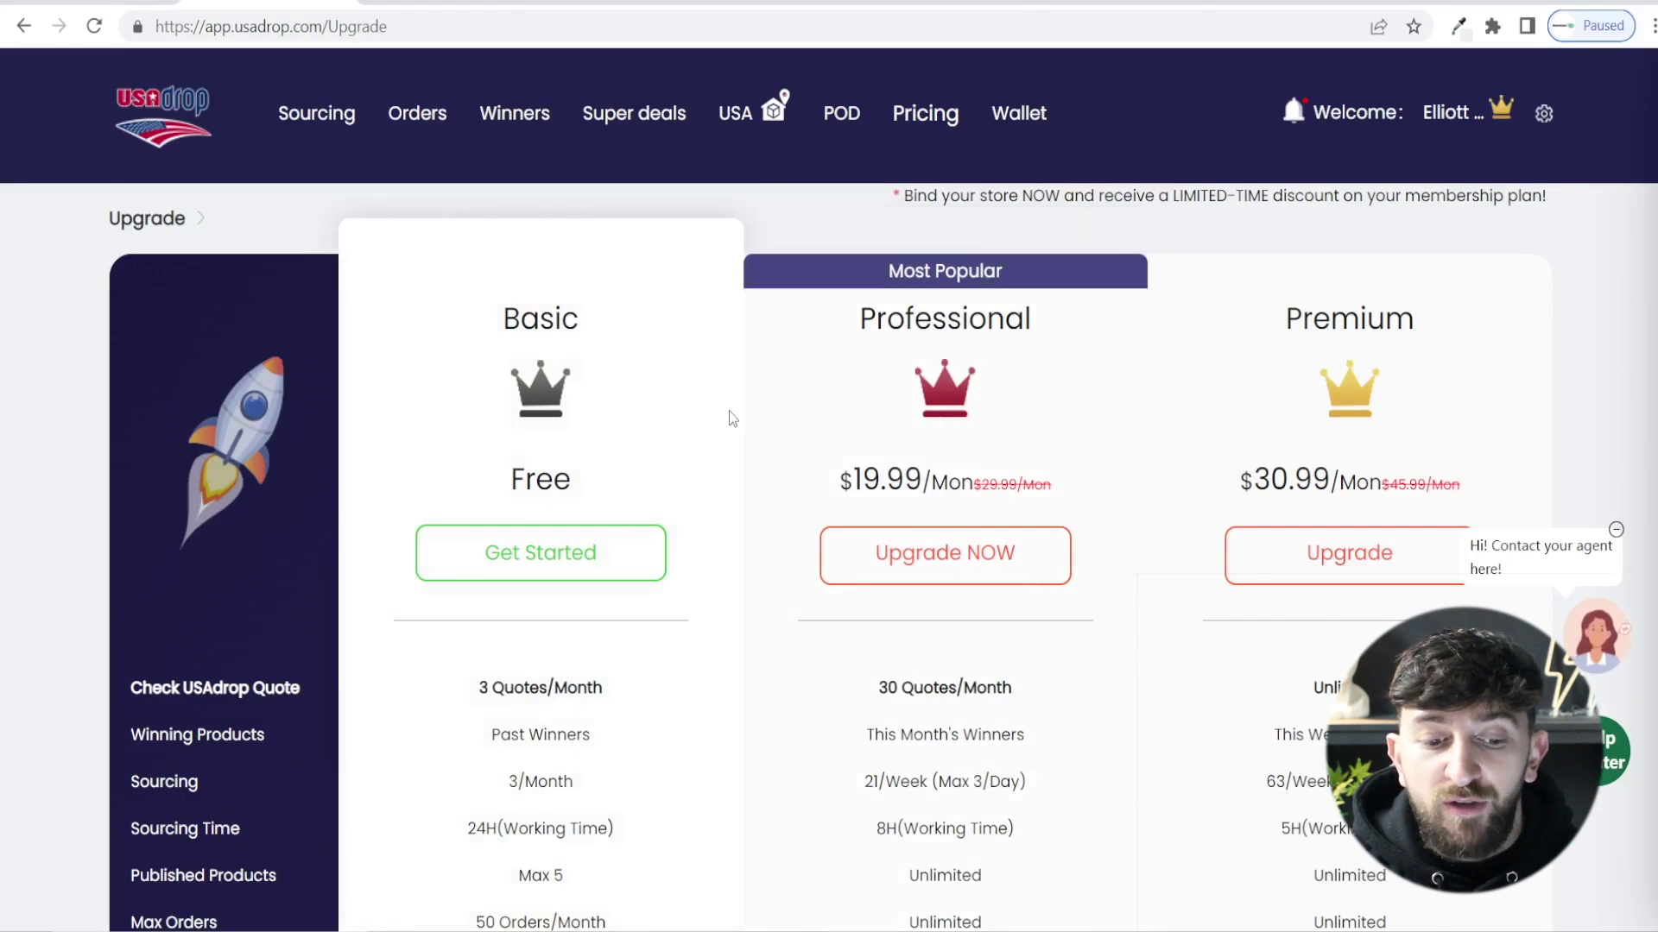
pyautogui.scroll(-1, 730, 424)
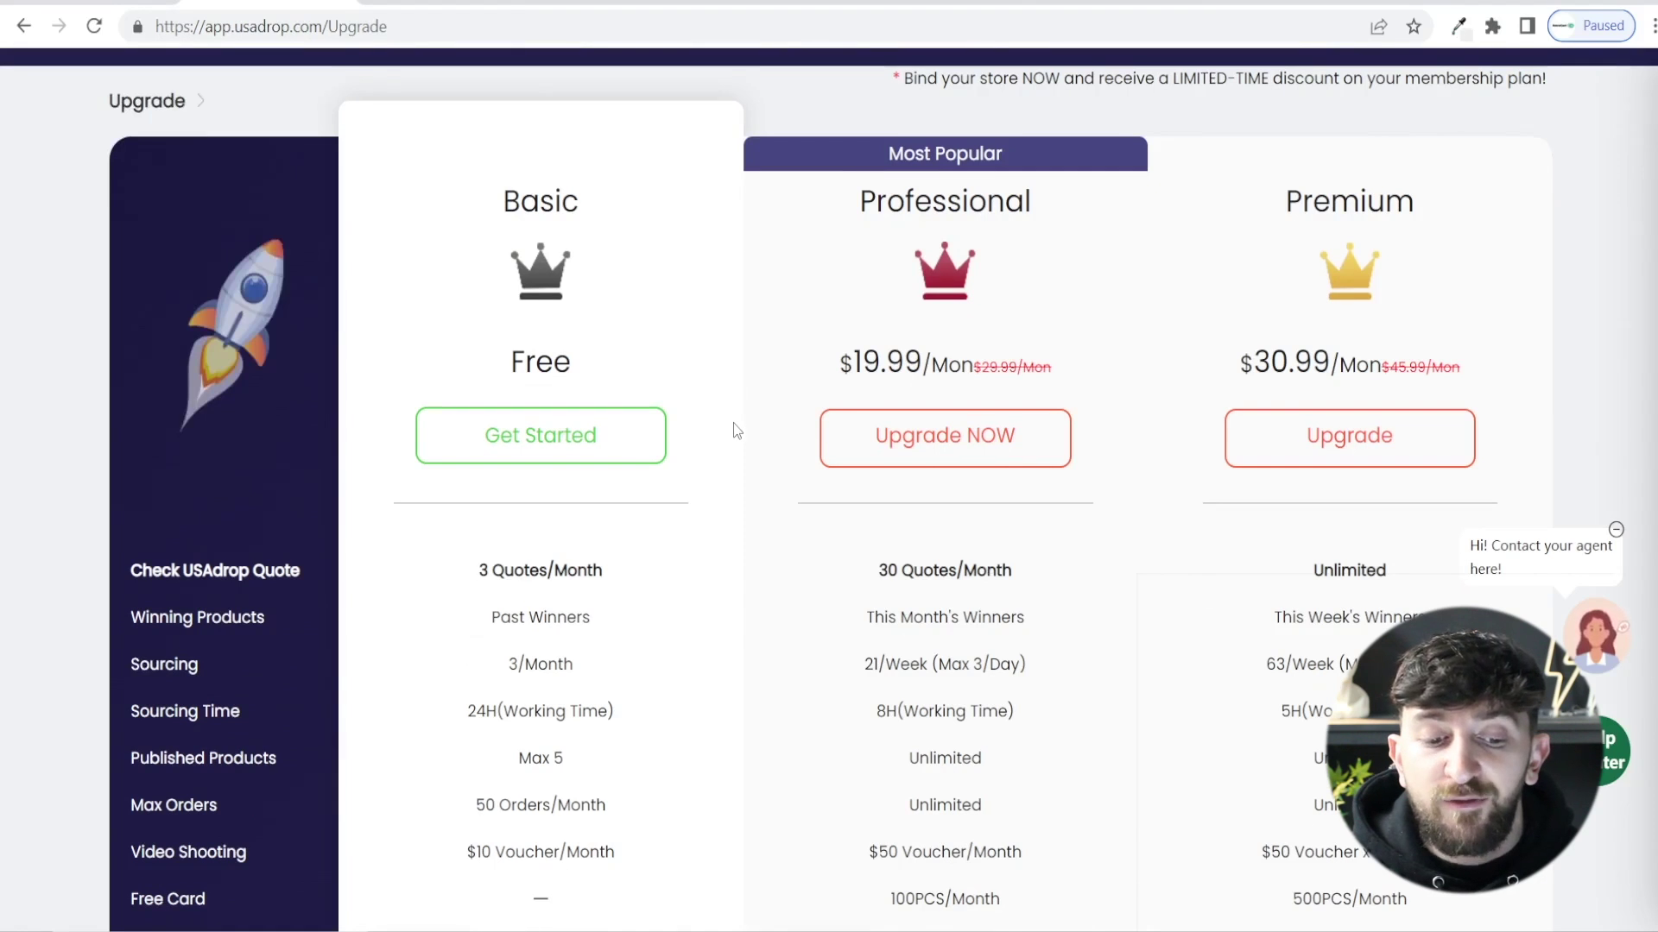
pyautogui.scroll(-1, 728, 442)
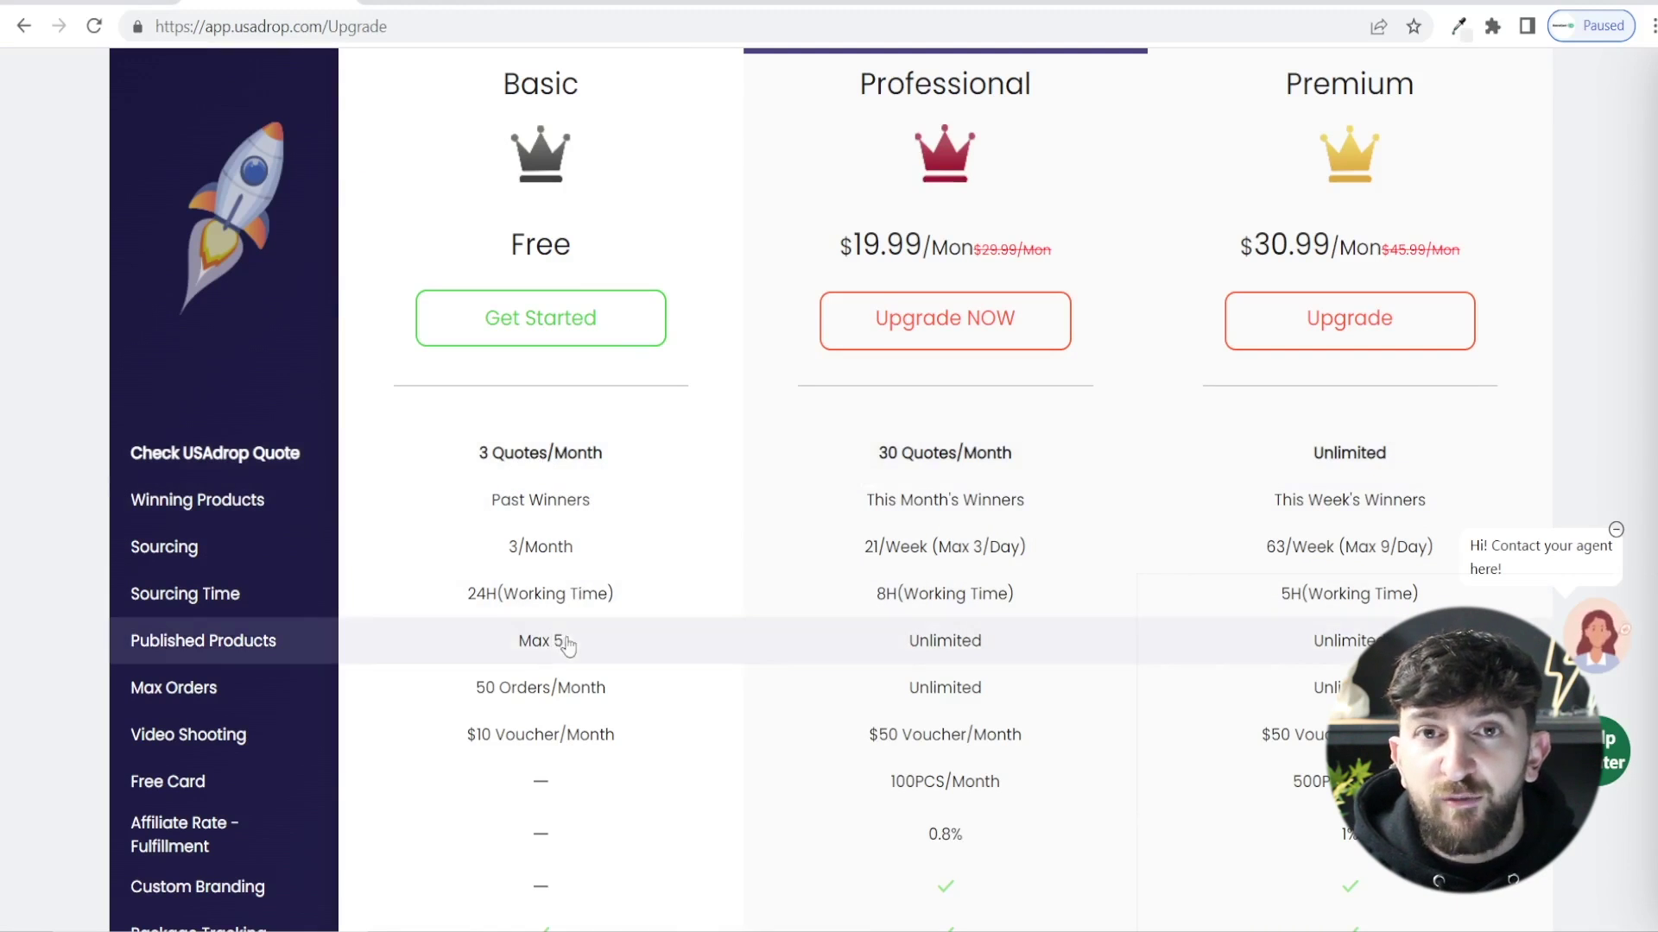
pyautogui.scroll(-1, 553, 622)
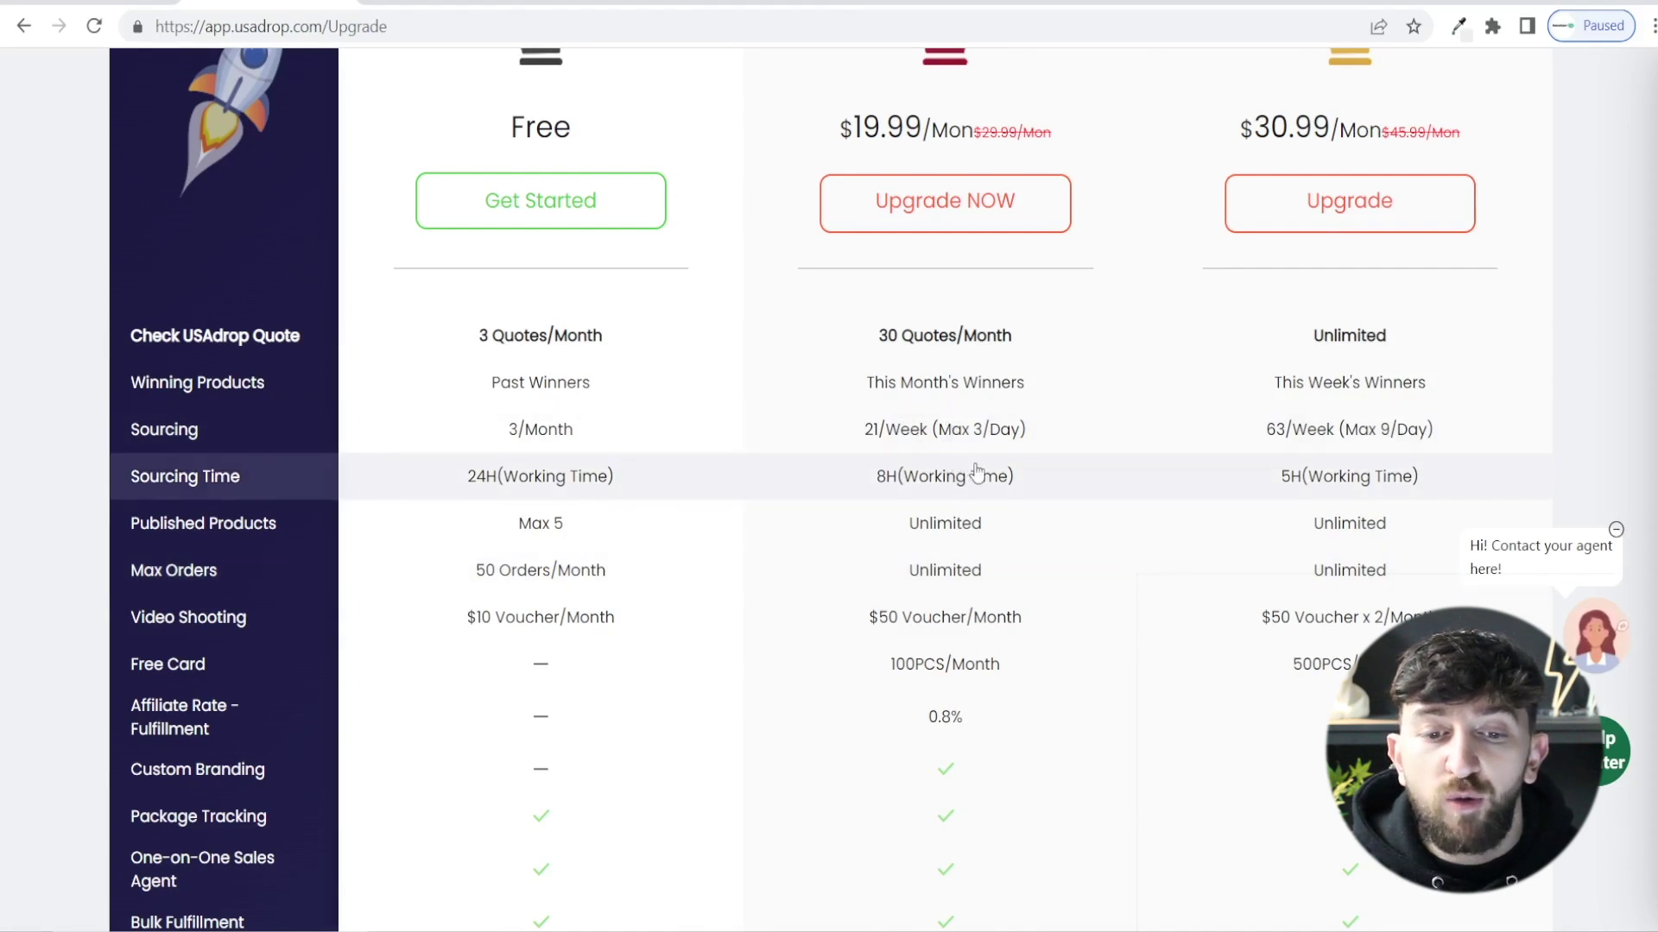
pyautogui.scroll(1, 937, 475)
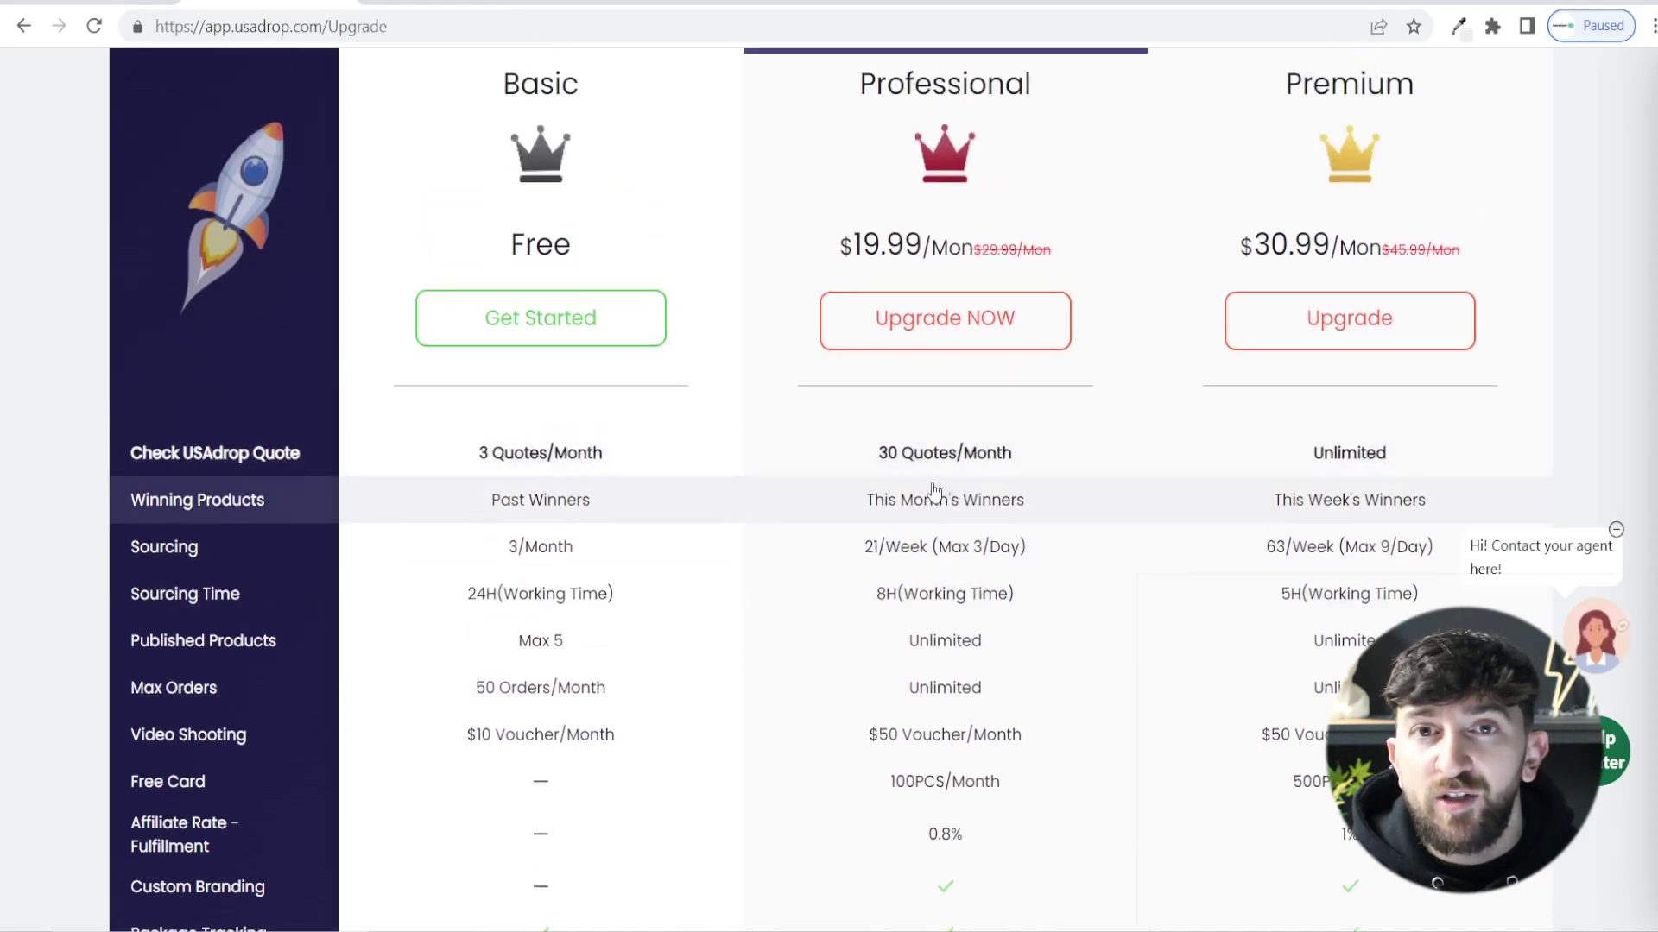
pyautogui.scroll(1, 941, 485)
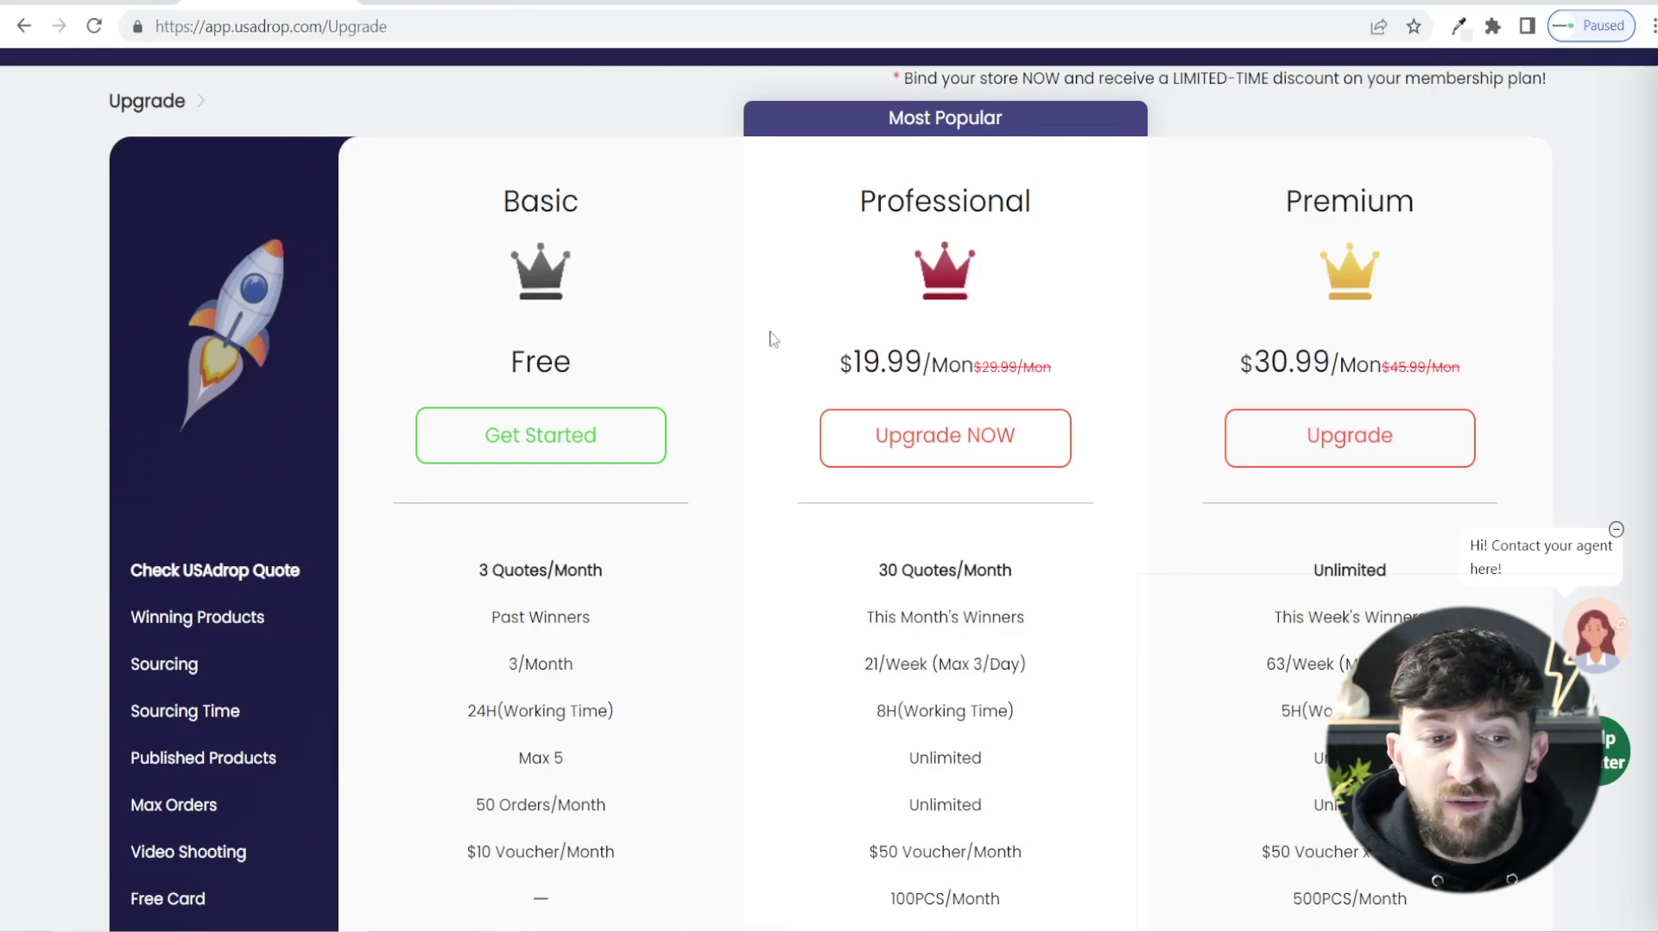
# - Go from the USAdrop homepage to account registration and choose to sign up by email
pyautogui.click(61, 1)
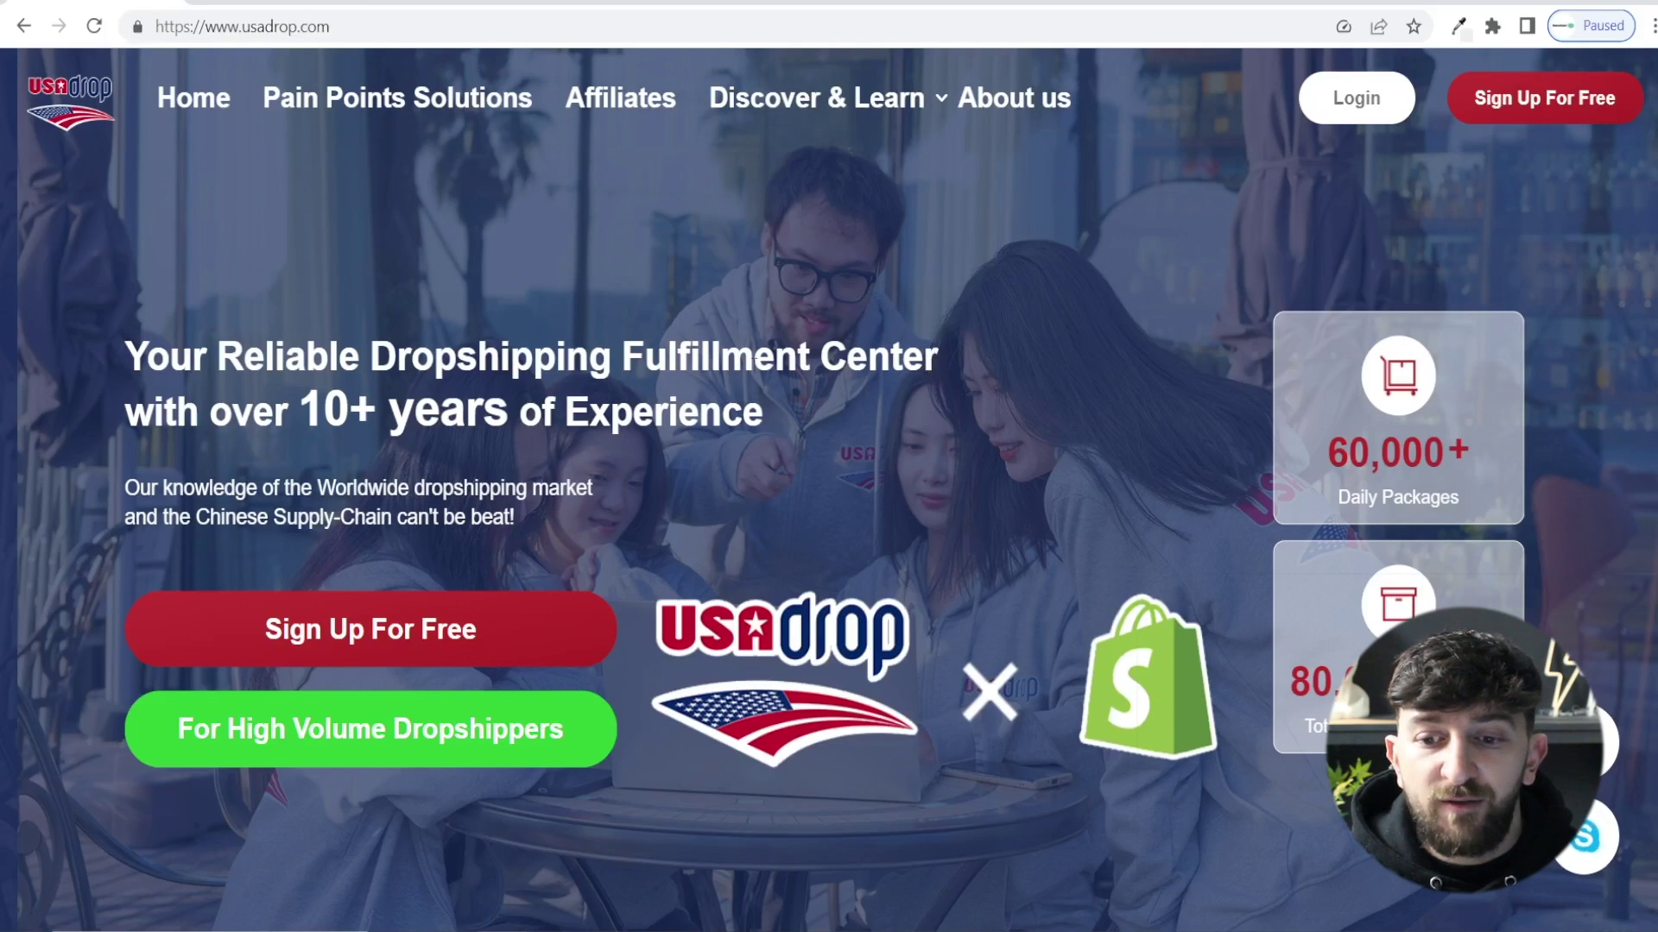
pyautogui.click(1540, 101)
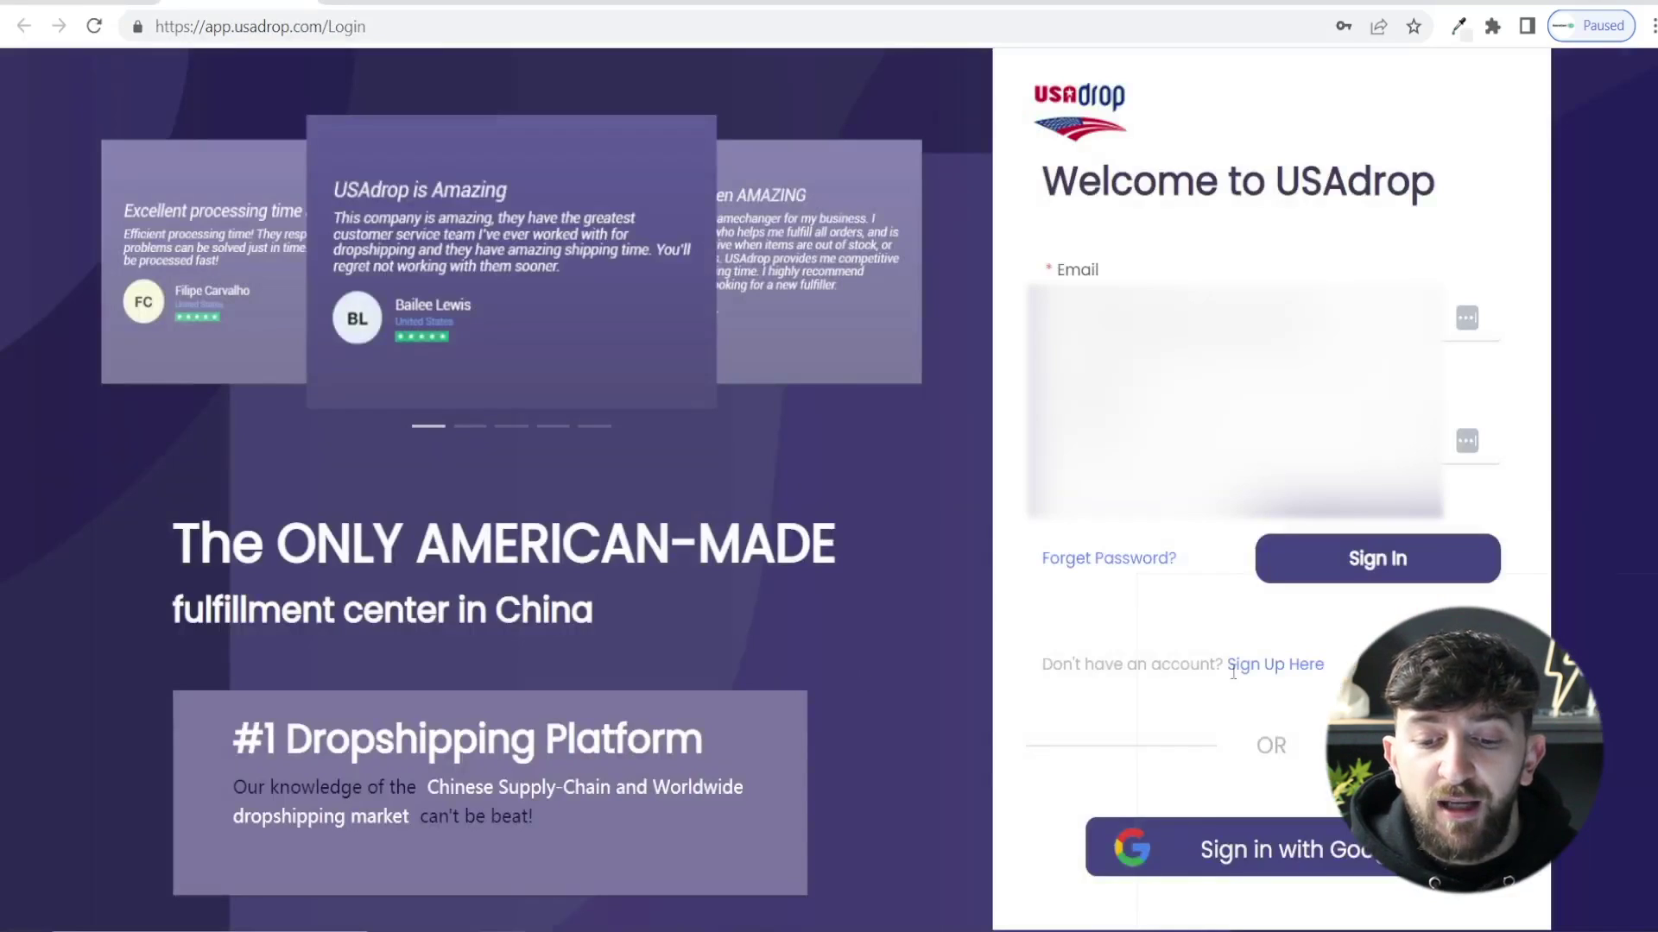
pyautogui.click(1286, 666)
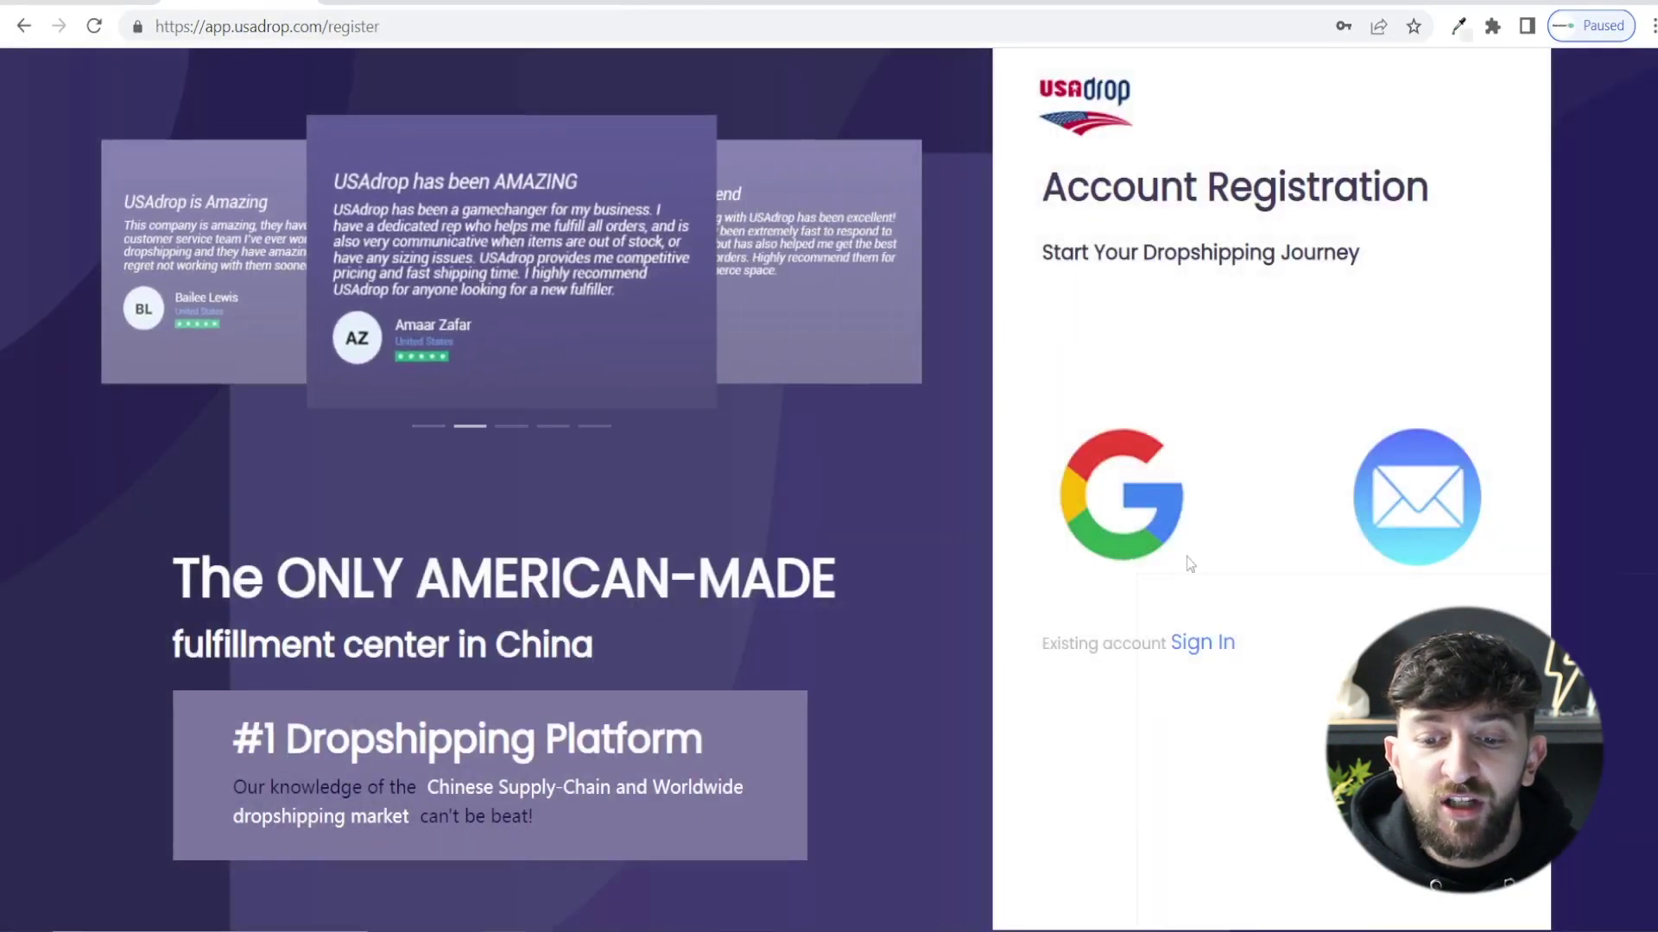
pyautogui.click(1427, 507)
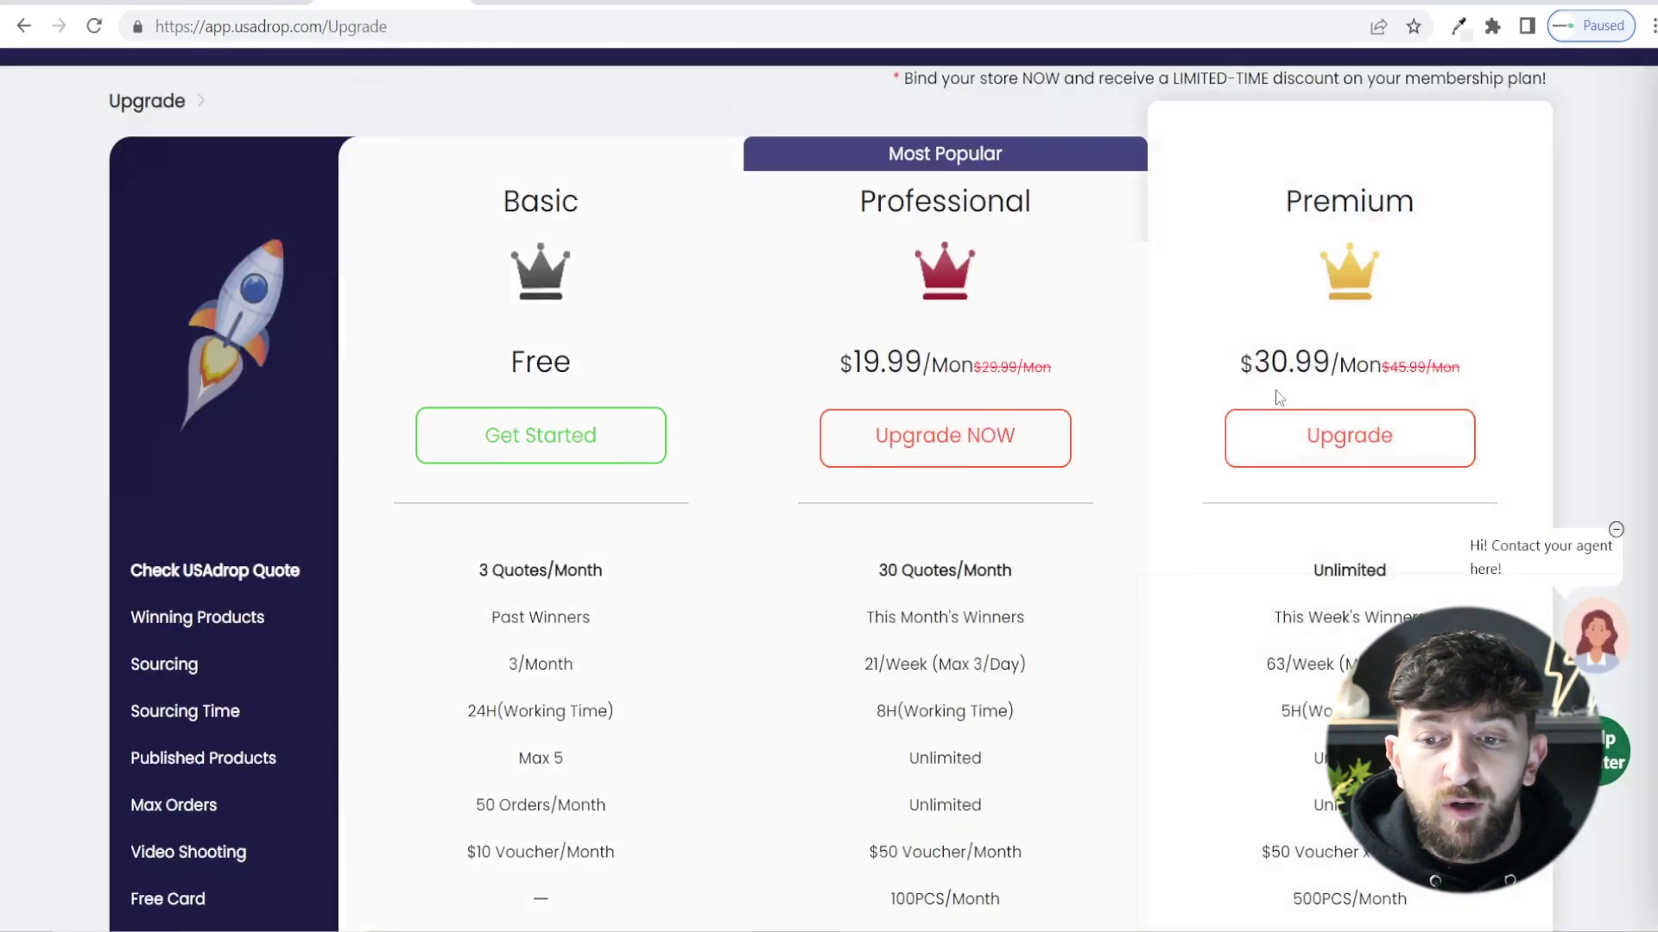
# - Add the Shopify store by its store name in My Stores and install the USAdrop app on it
pyautogui.scroll(2, 1287, 388)
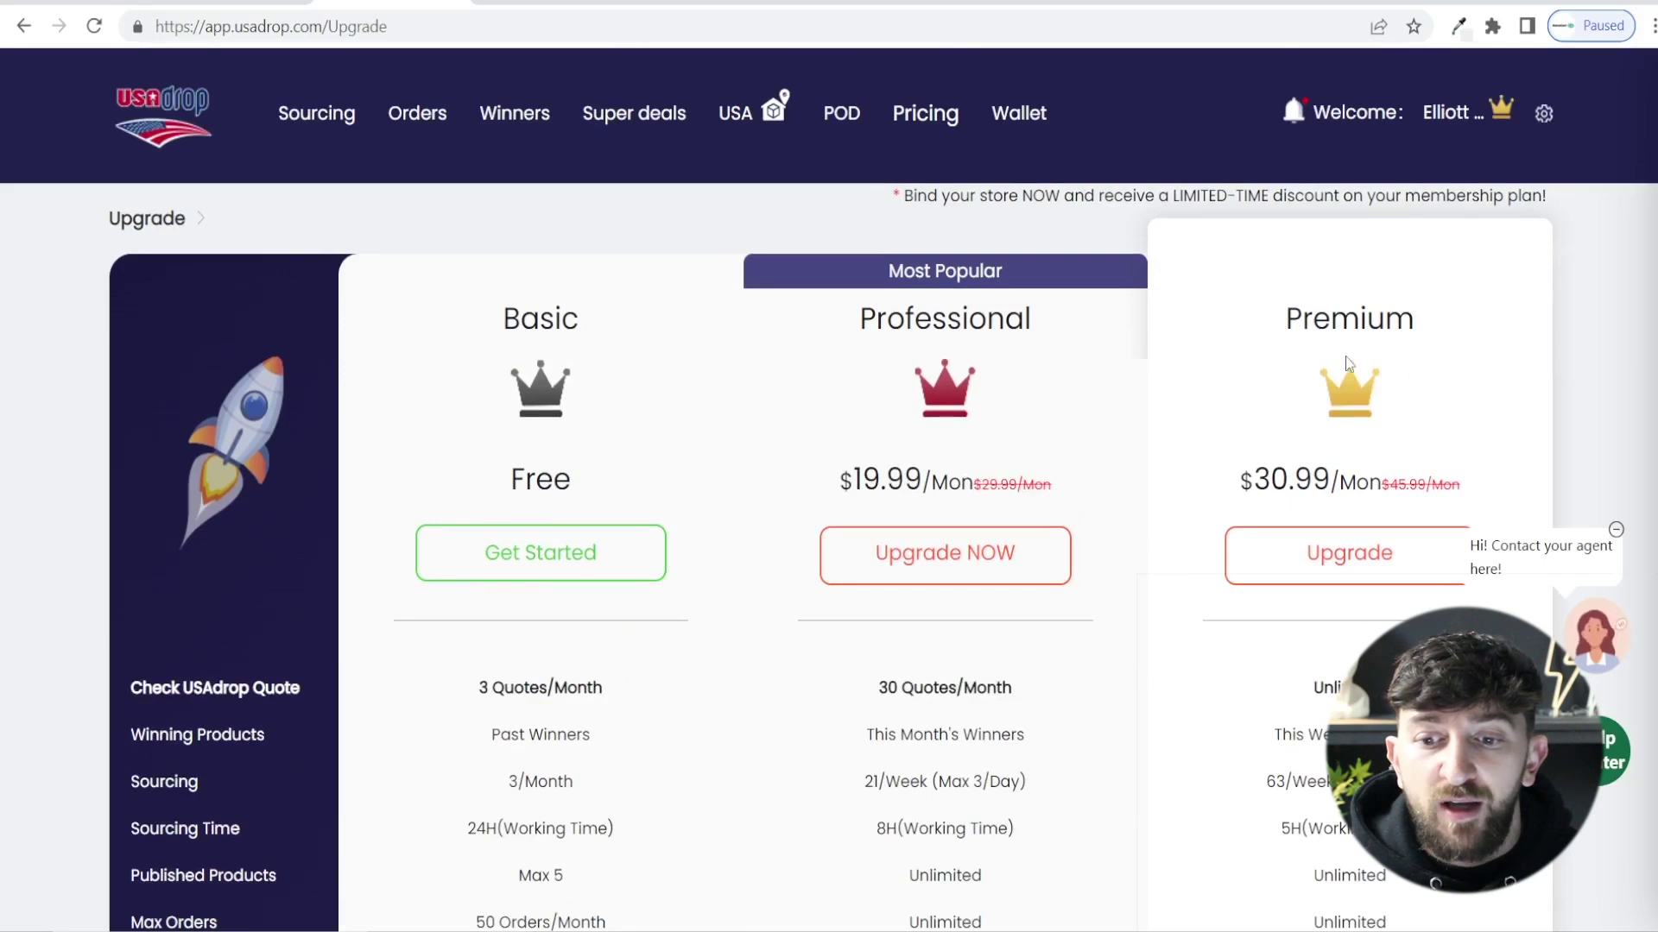
pyautogui.moveTo(1545, 121)
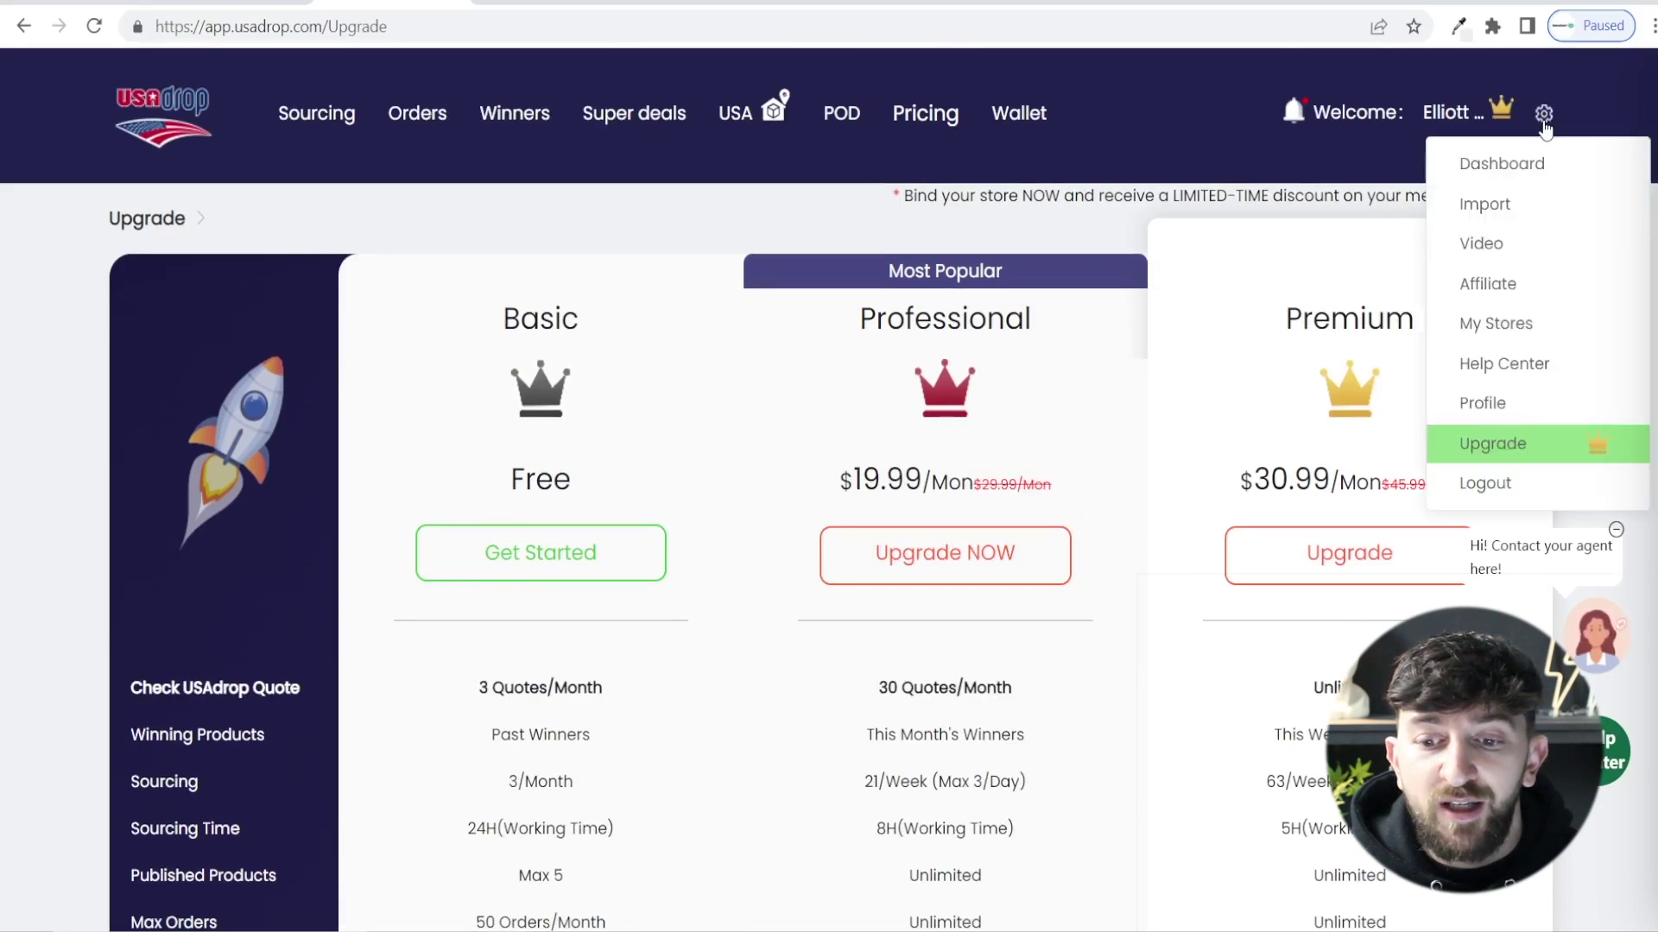
pyautogui.click(1517, 326)
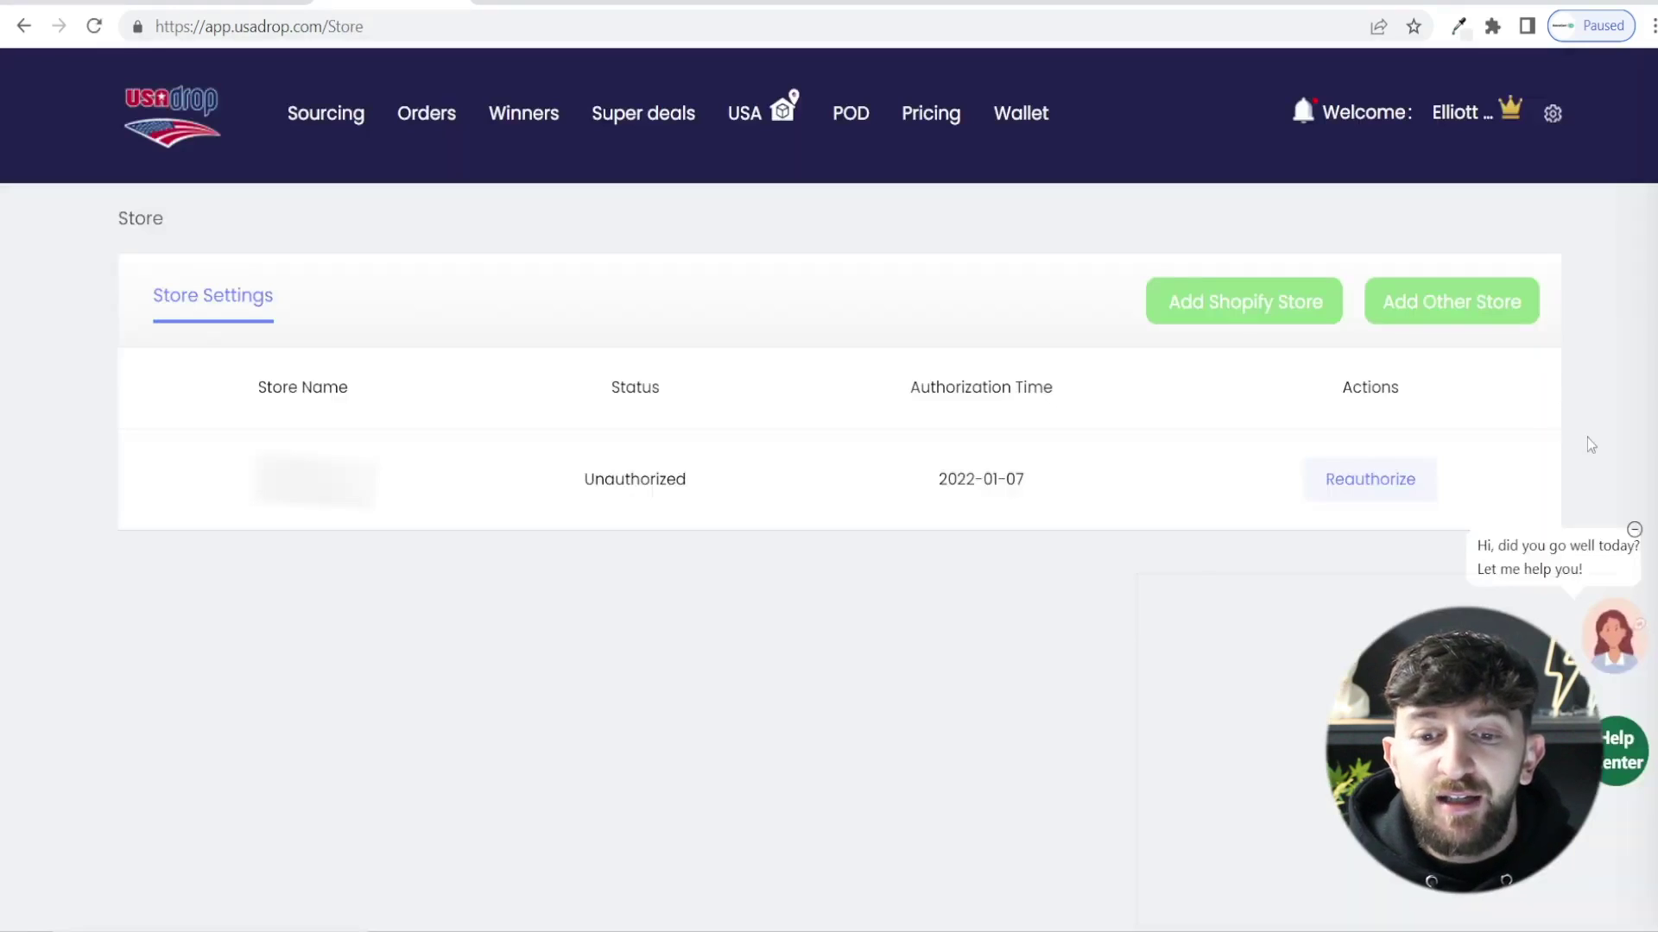
pyautogui.click(1240, 316)
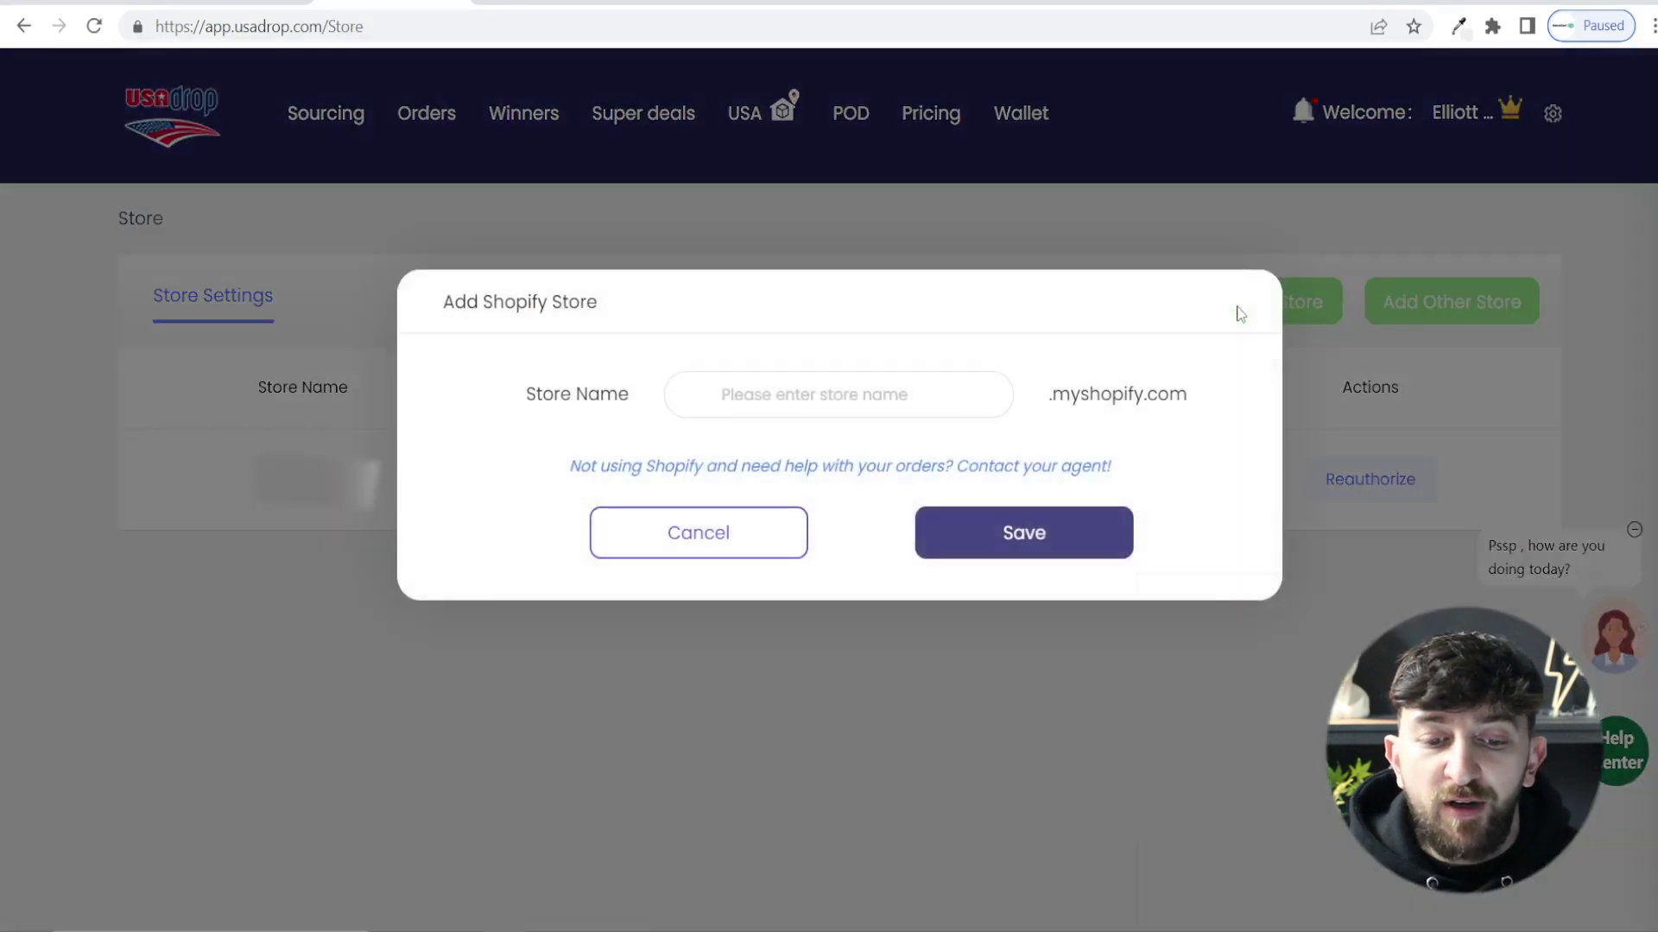
pyautogui.click(845, 394)
pyautogui.hotkey('ctrl', 'v')
pyautogui.click(1035, 548)
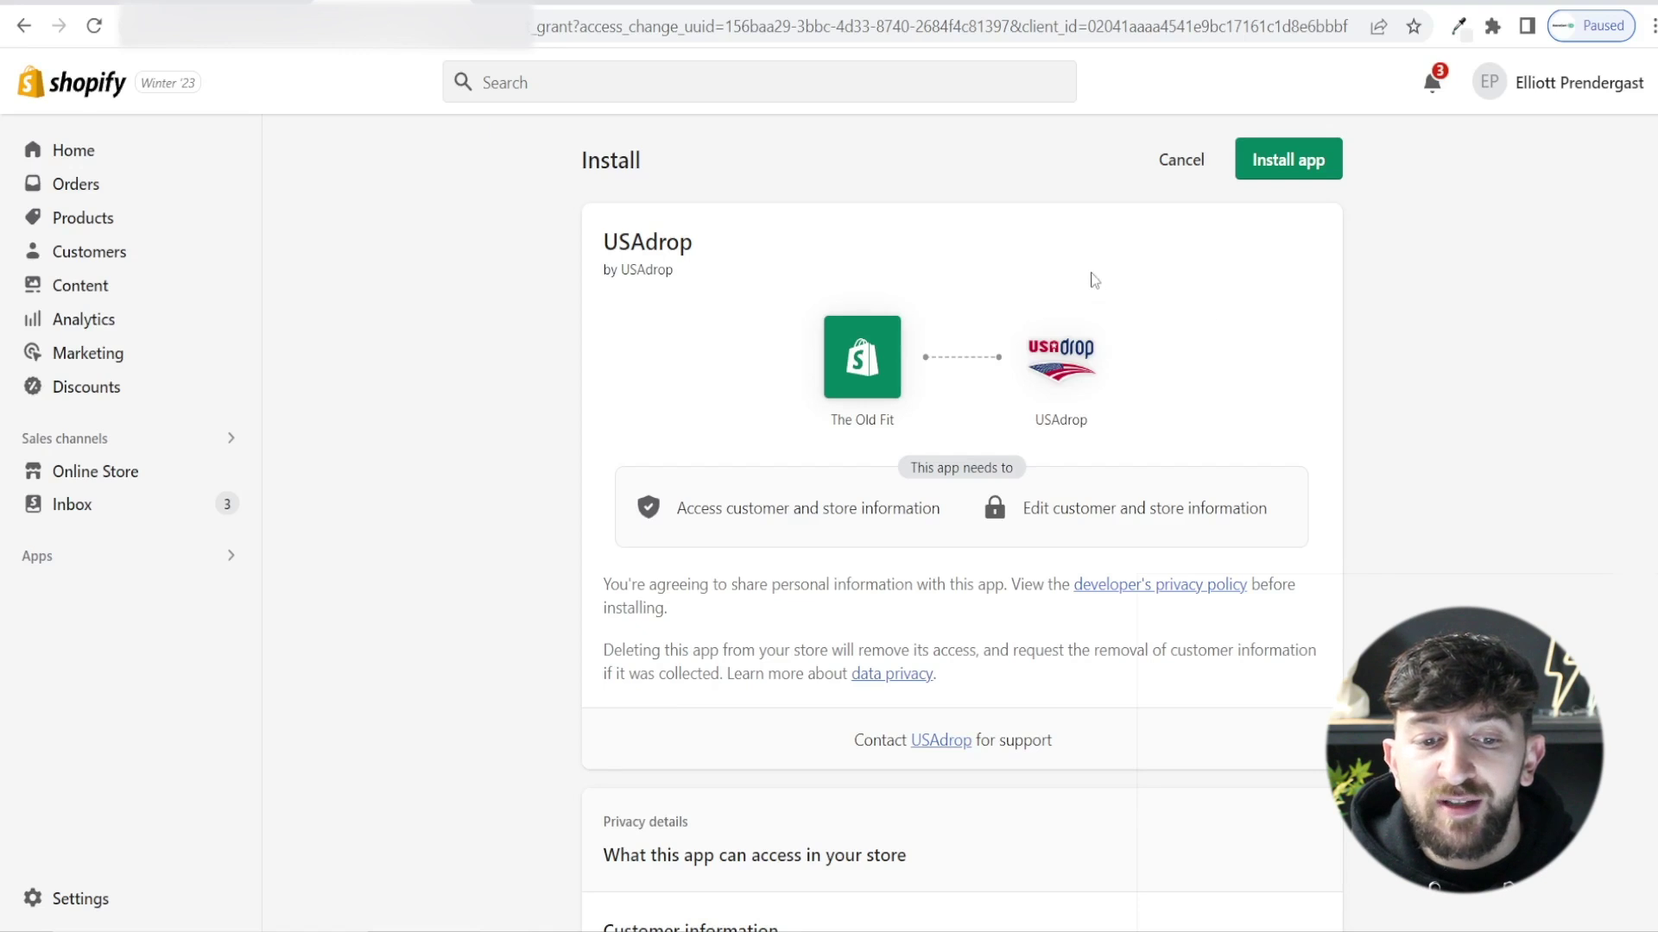
pyautogui.click(1283, 165)
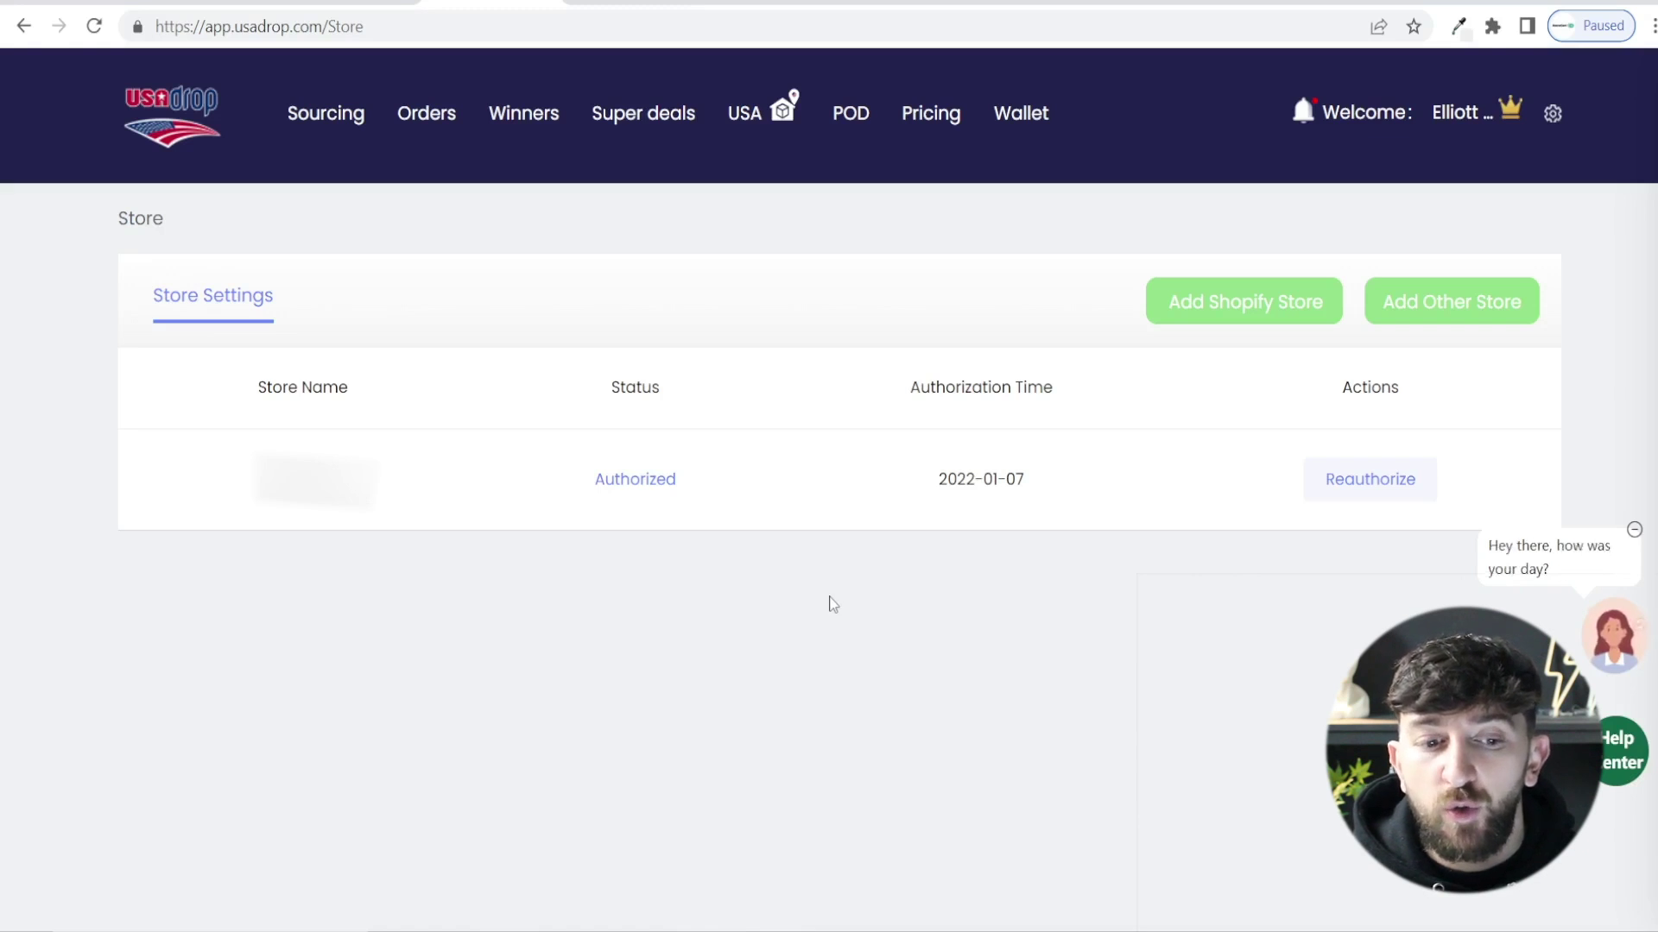
# - Browse the past winning products to page 2 and open the details of the Mini Negative Ion Air Purifier
pyautogui.click(530, 115)
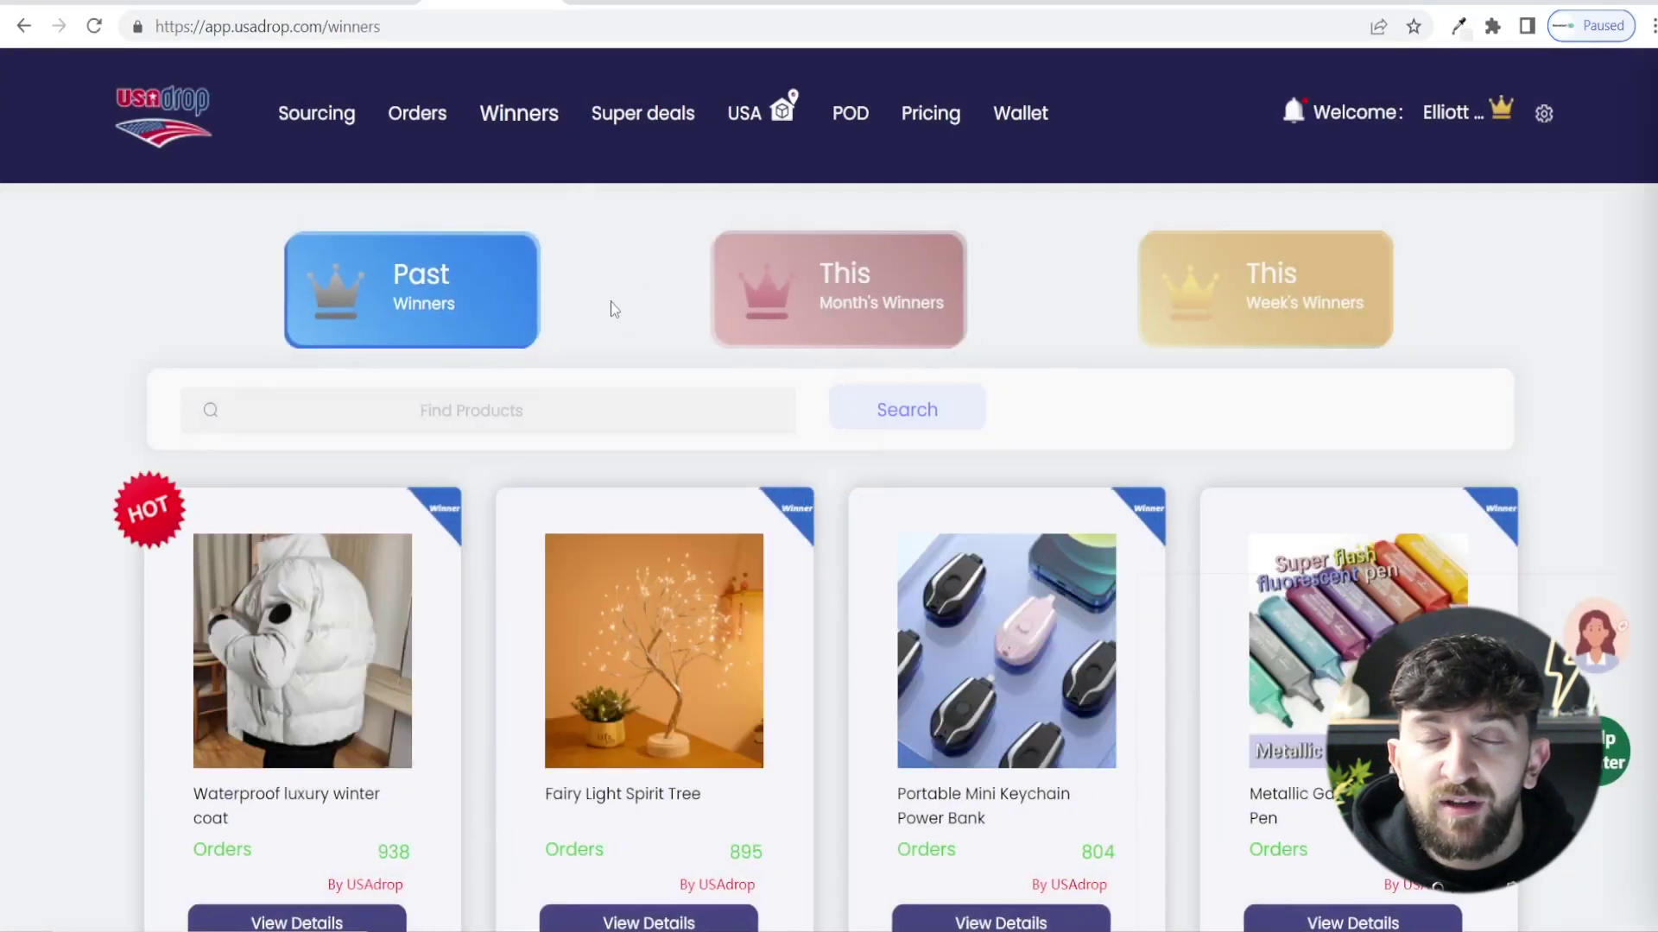
pyautogui.scroll(-4, 575, 487)
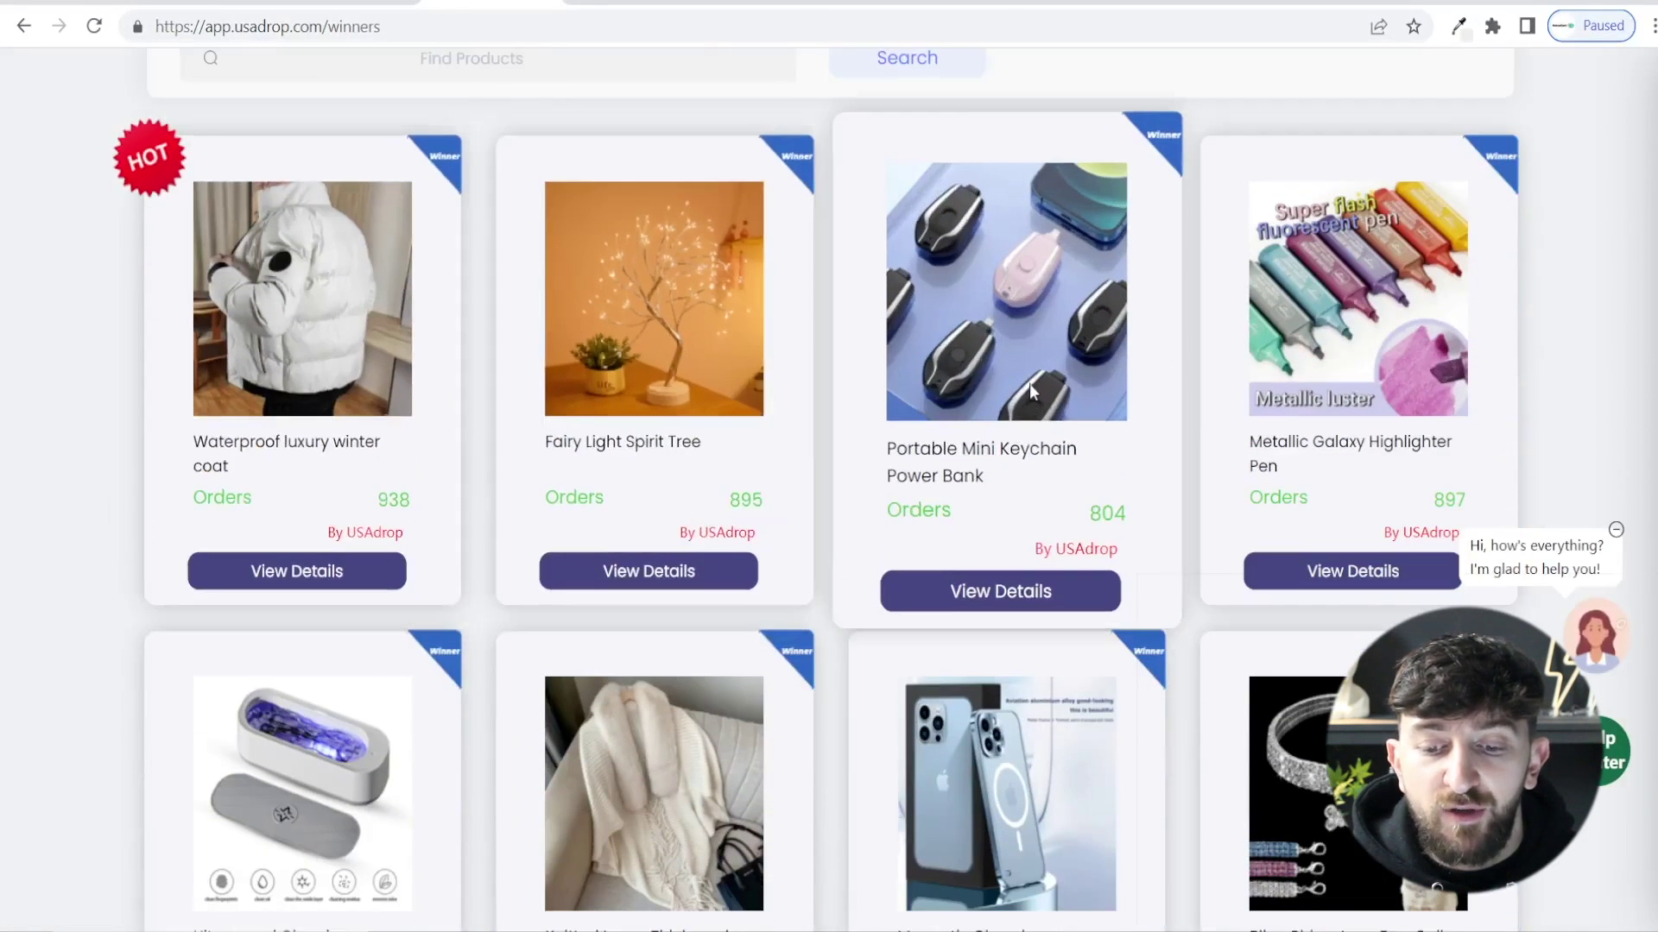
pyautogui.scroll(-3, 1049, 371)
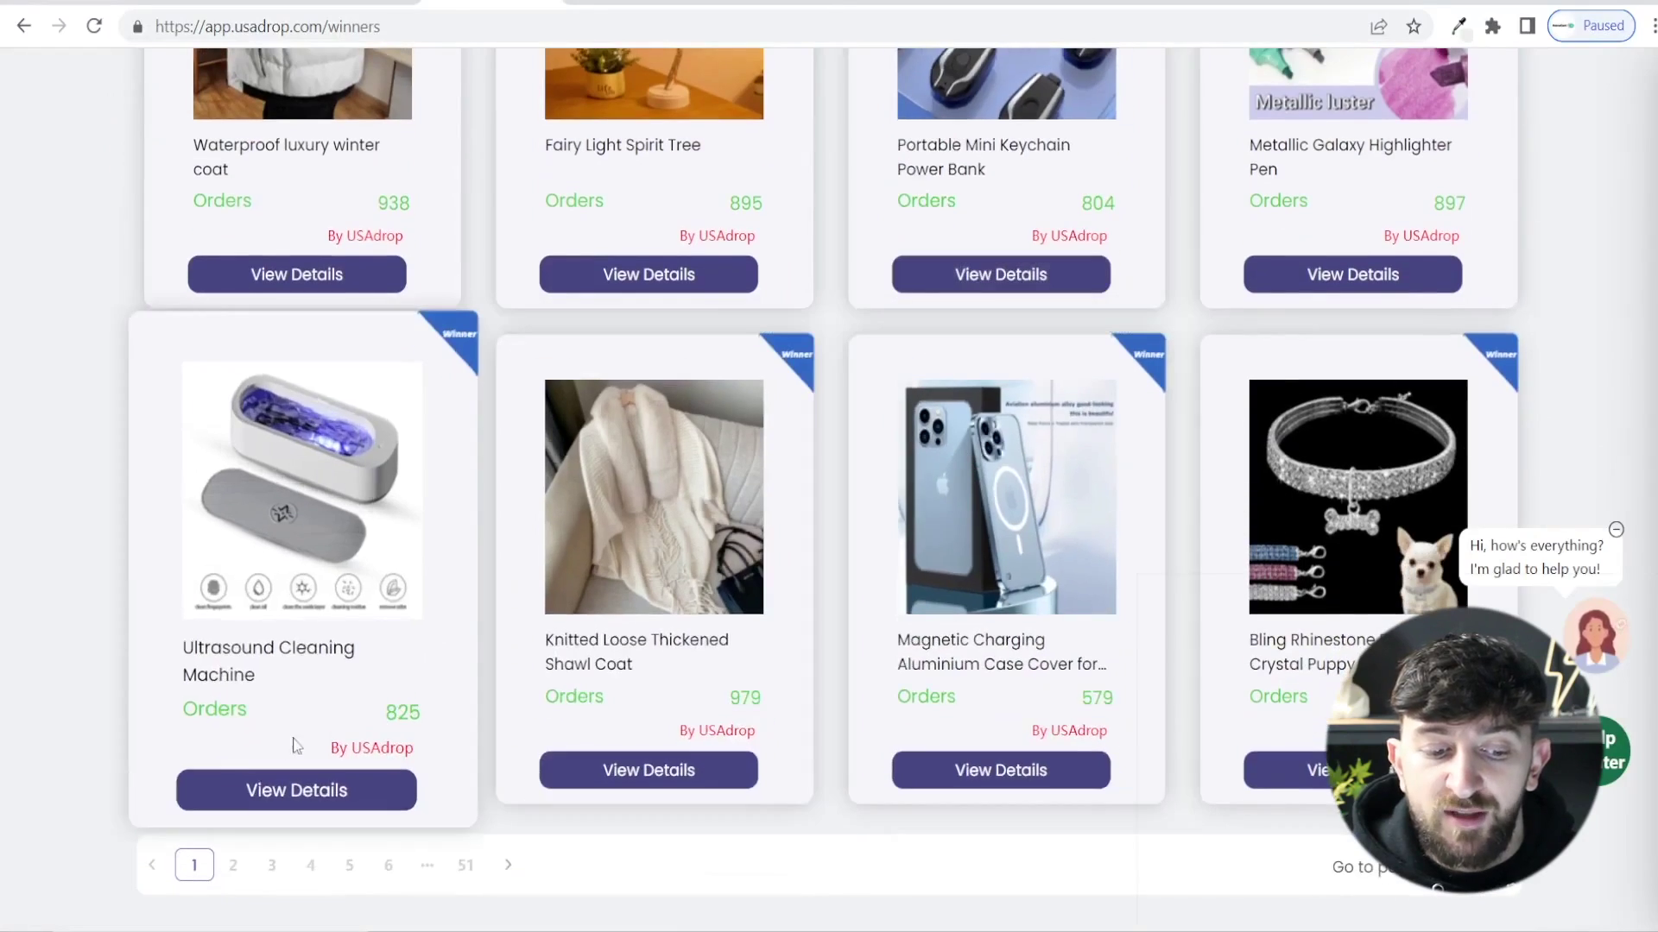
pyautogui.click(235, 863)
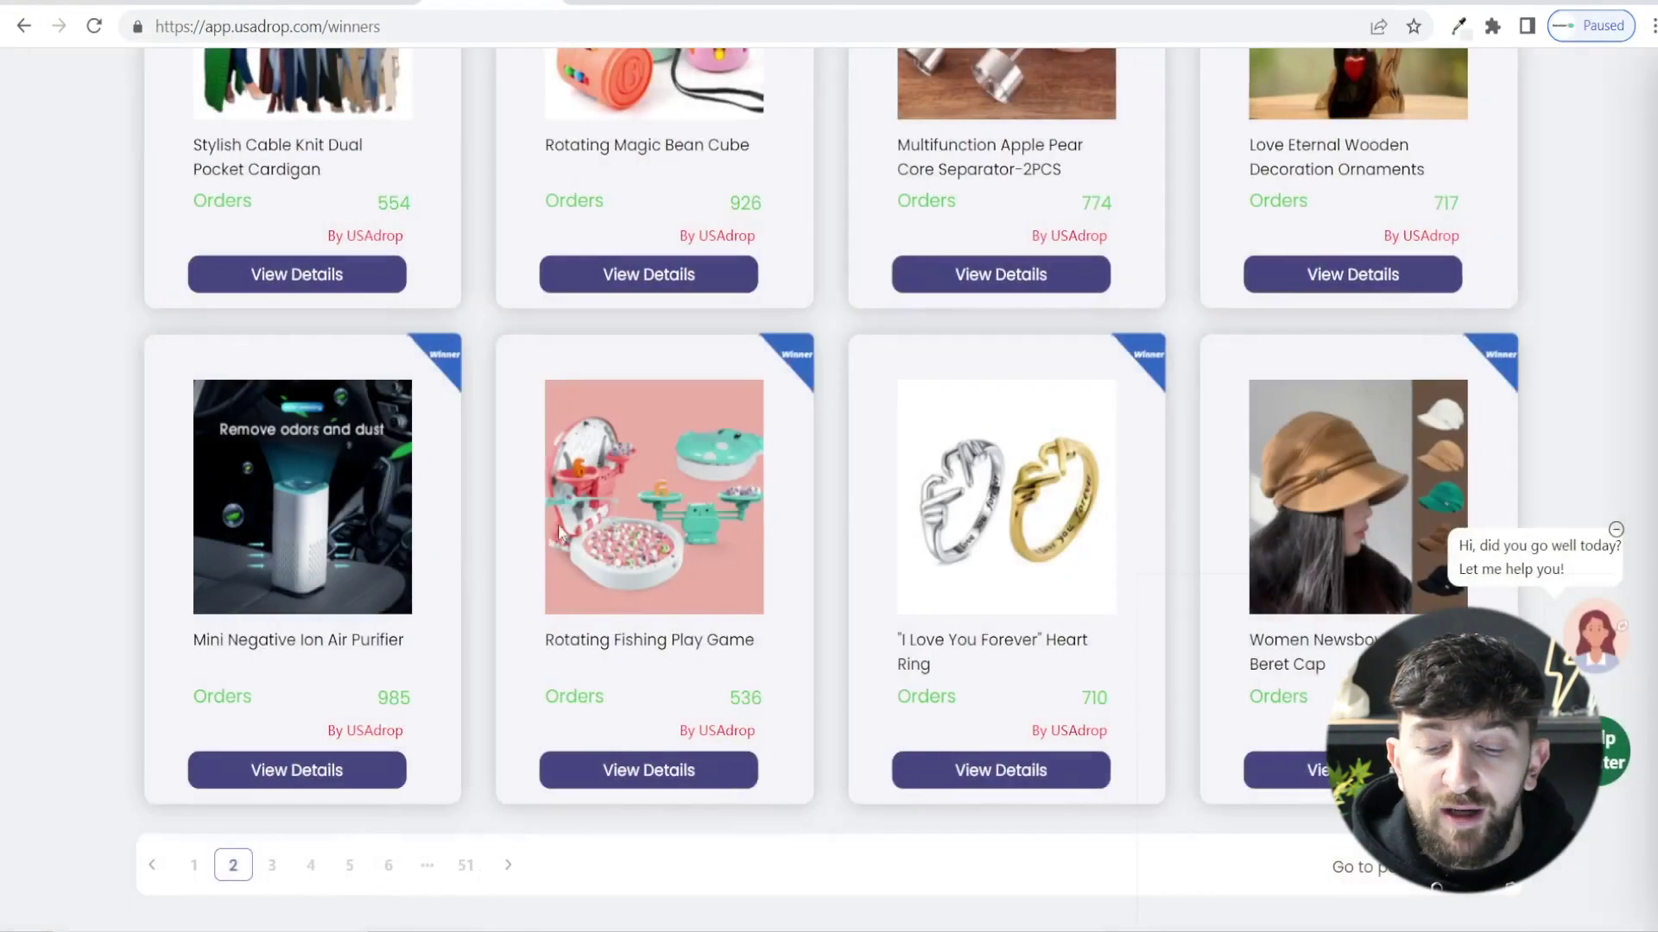
pyautogui.scroll(-2, 622, 478)
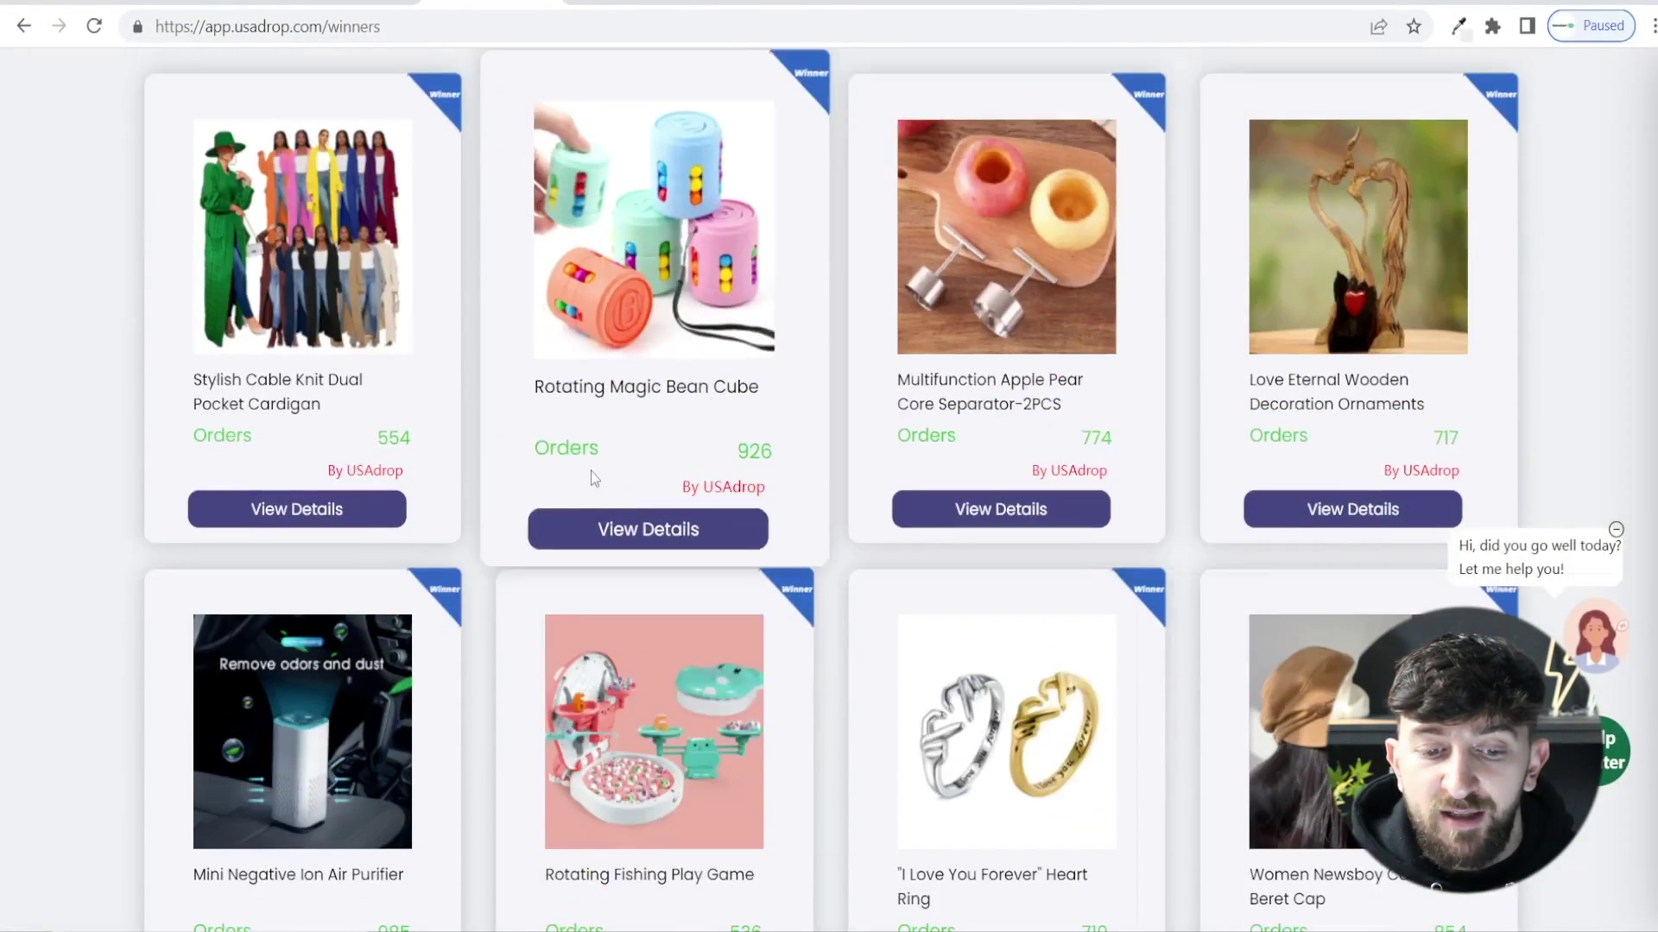
pyautogui.scroll(-2, 764, 323)
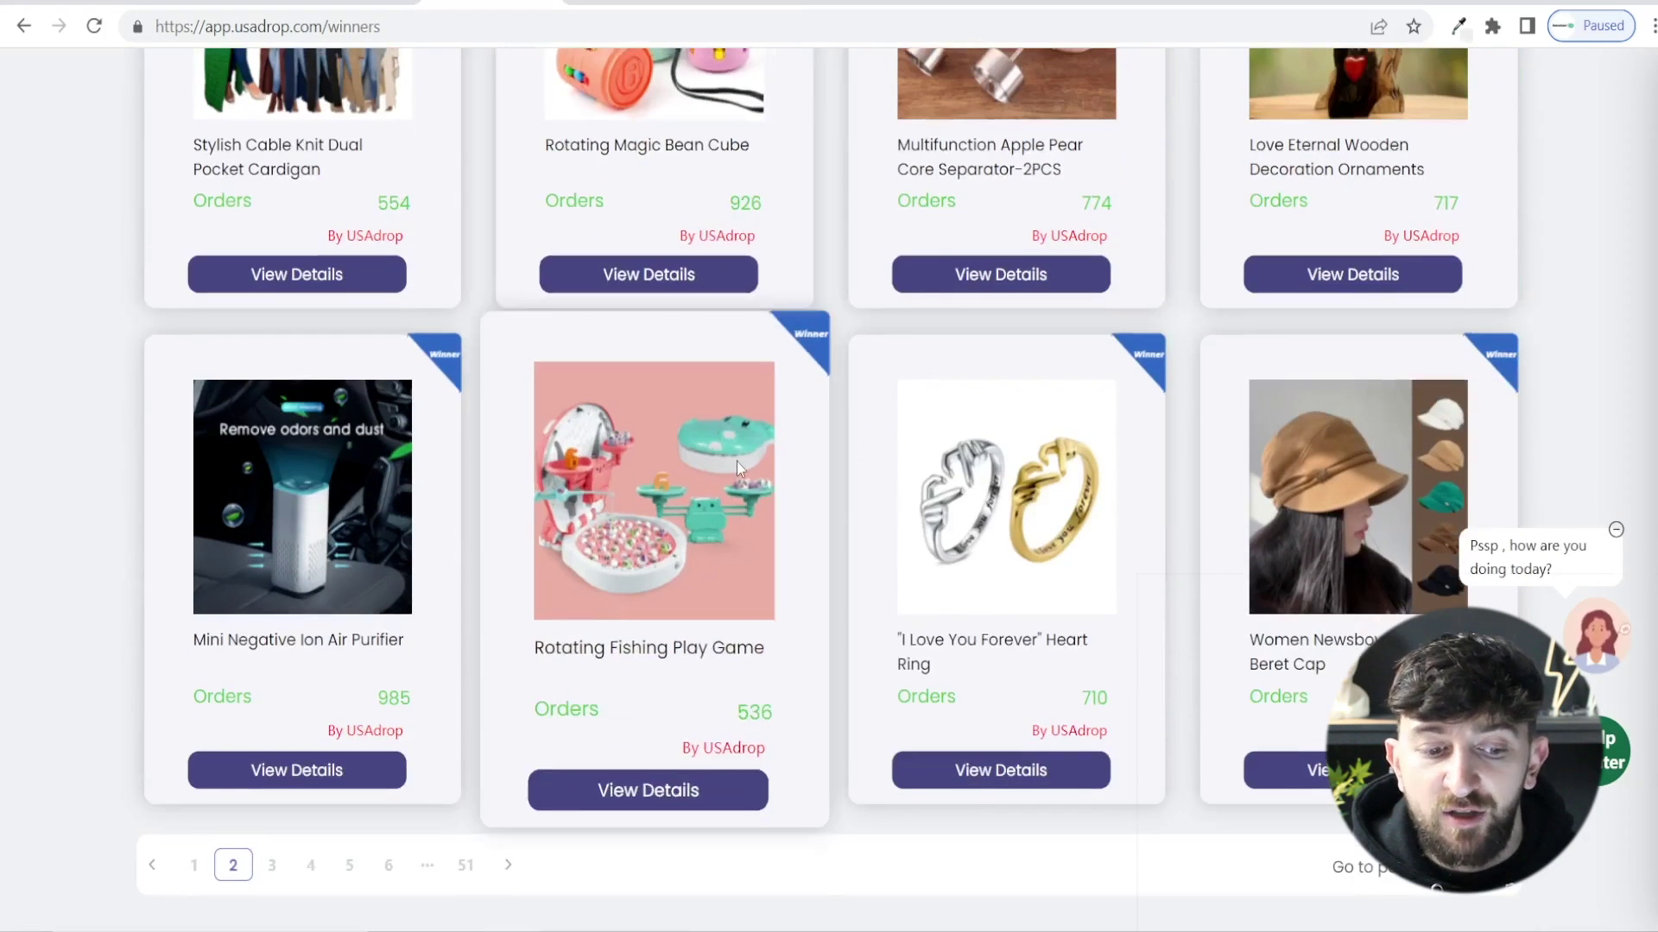
pyautogui.click(294, 793)
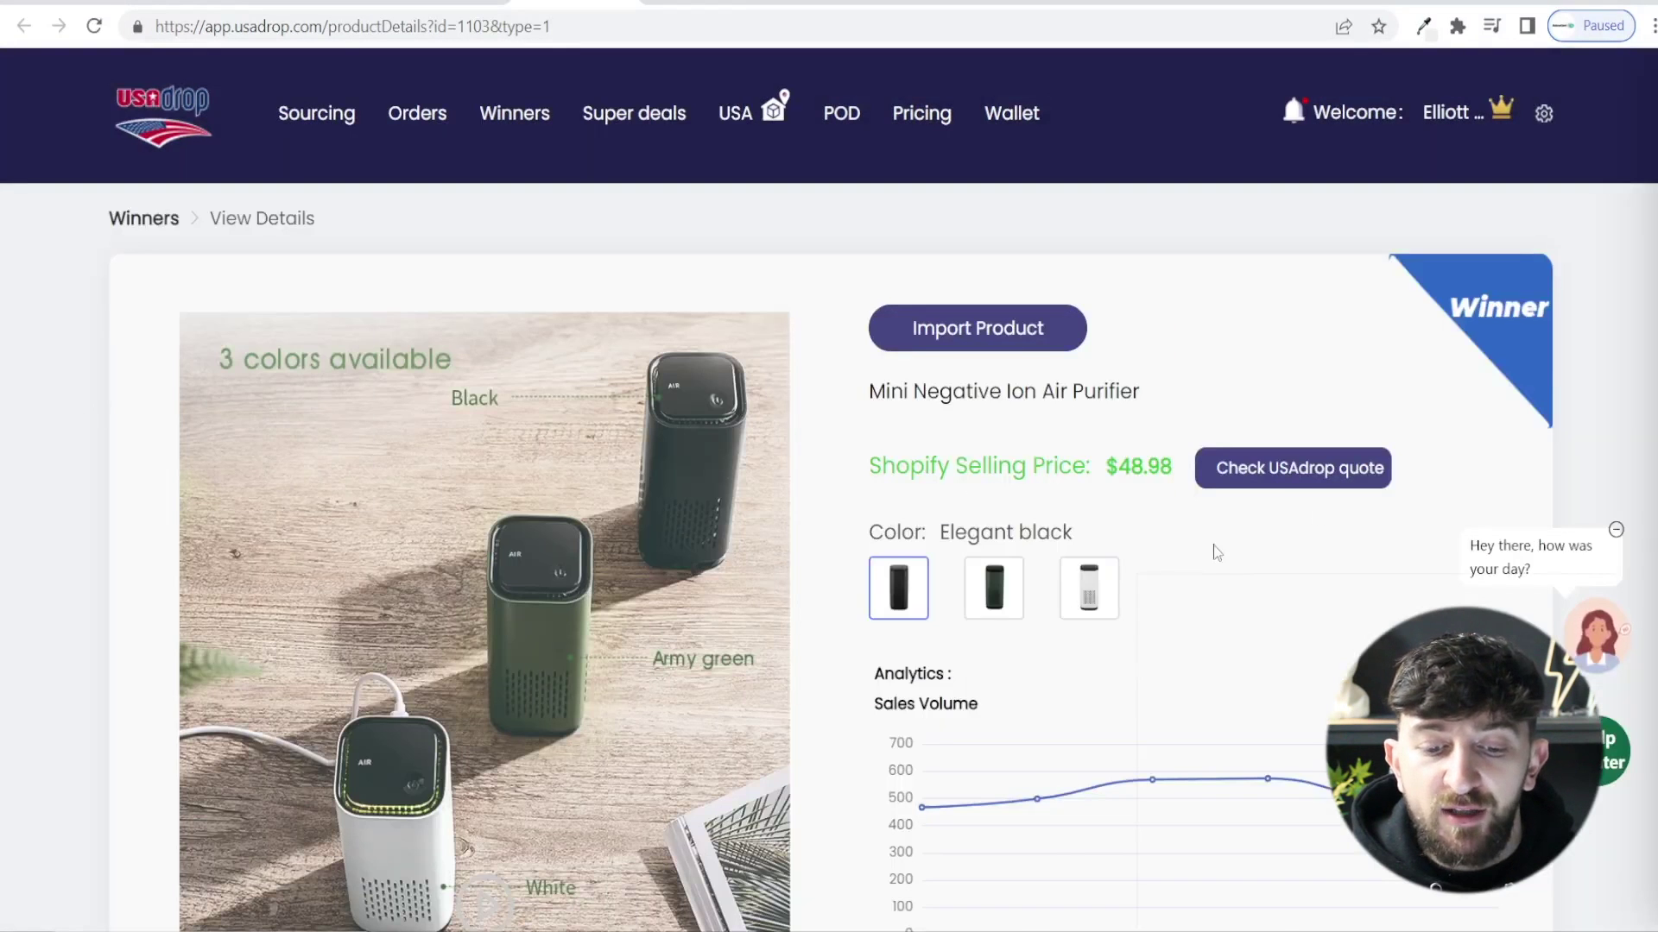
# - Check the air purifier's sales analytics and import the product into the import list
pyautogui.scroll(-2, 1259, 518)
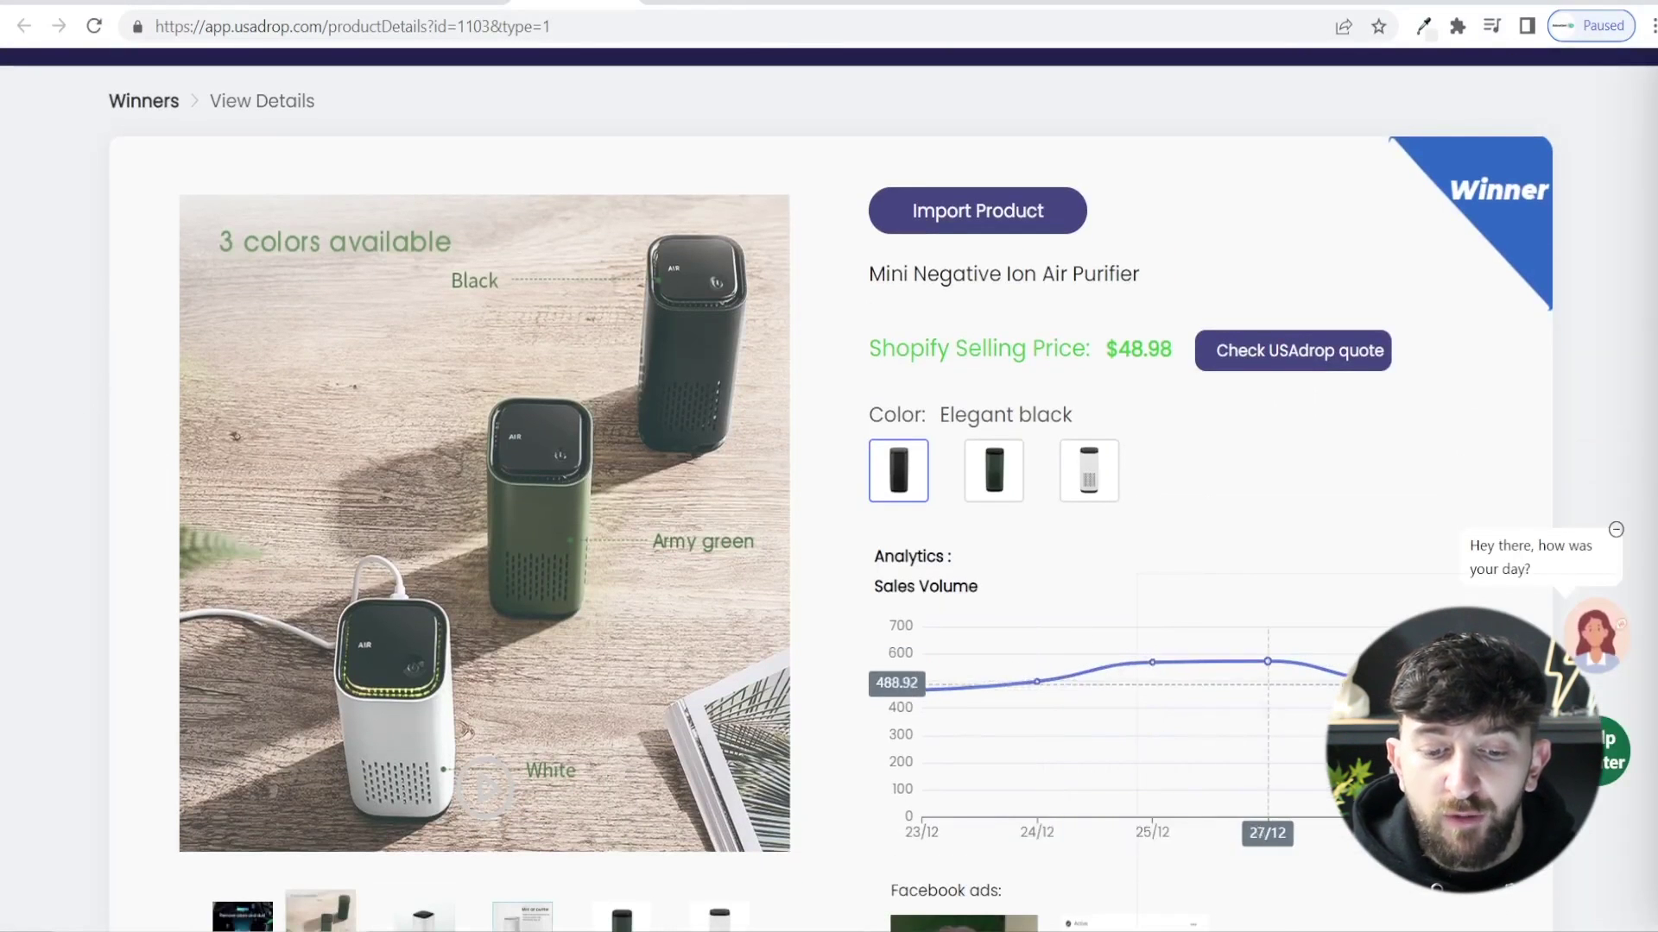
pyautogui.scroll(1, 1232, 562)
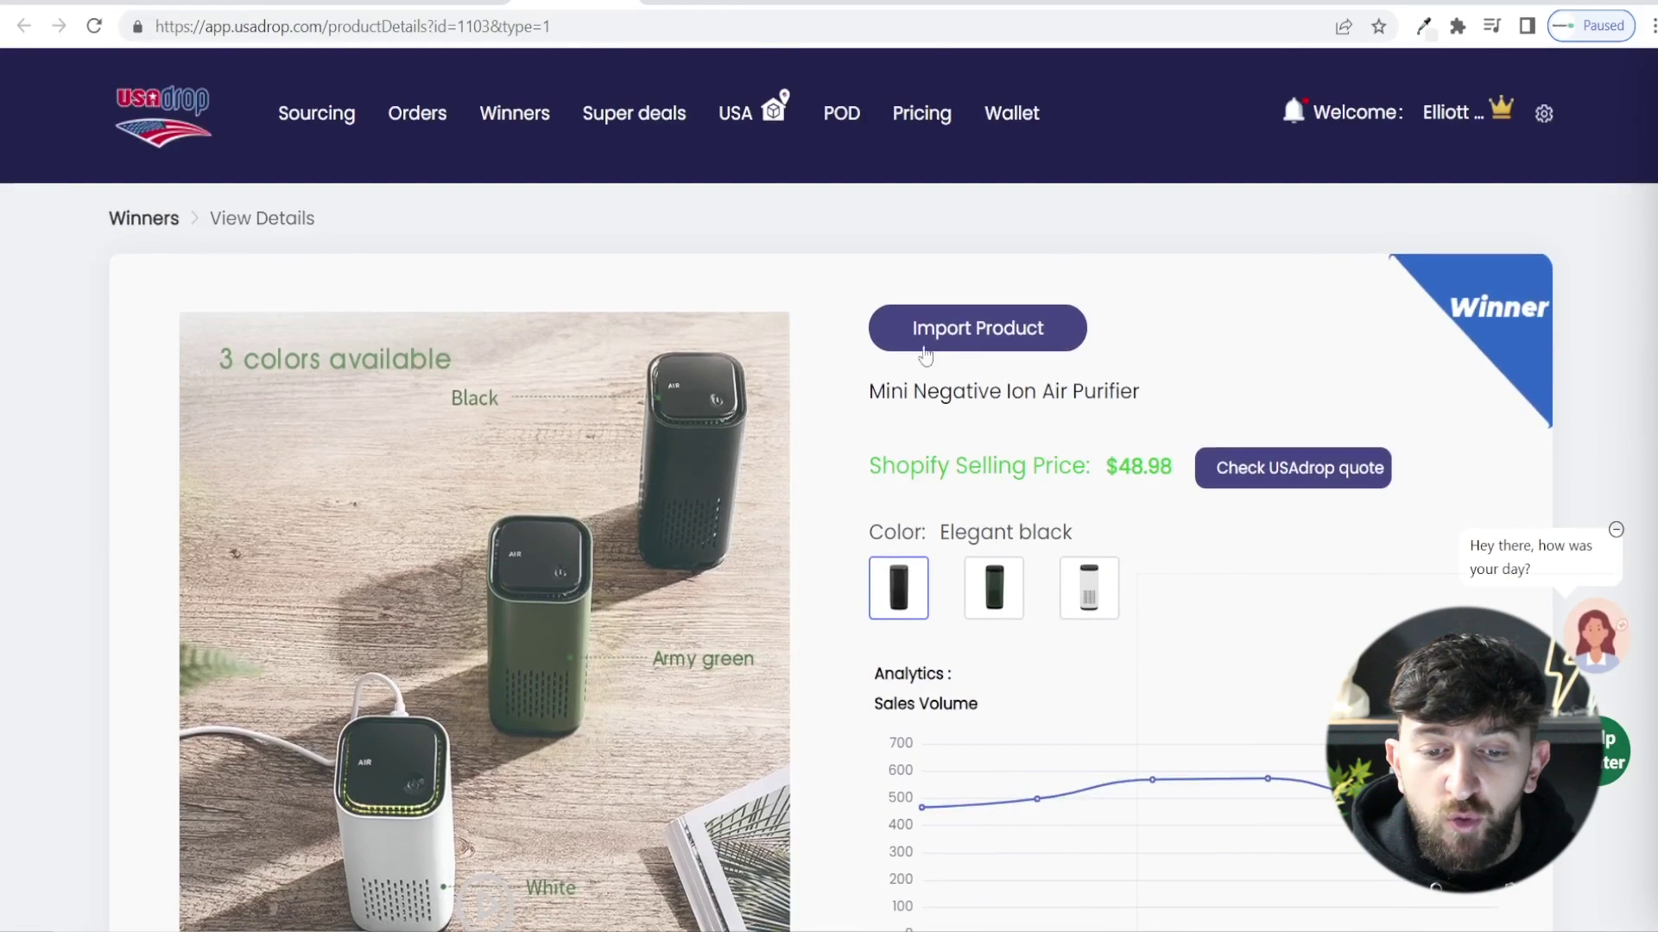
pyautogui.click(1011, 337)
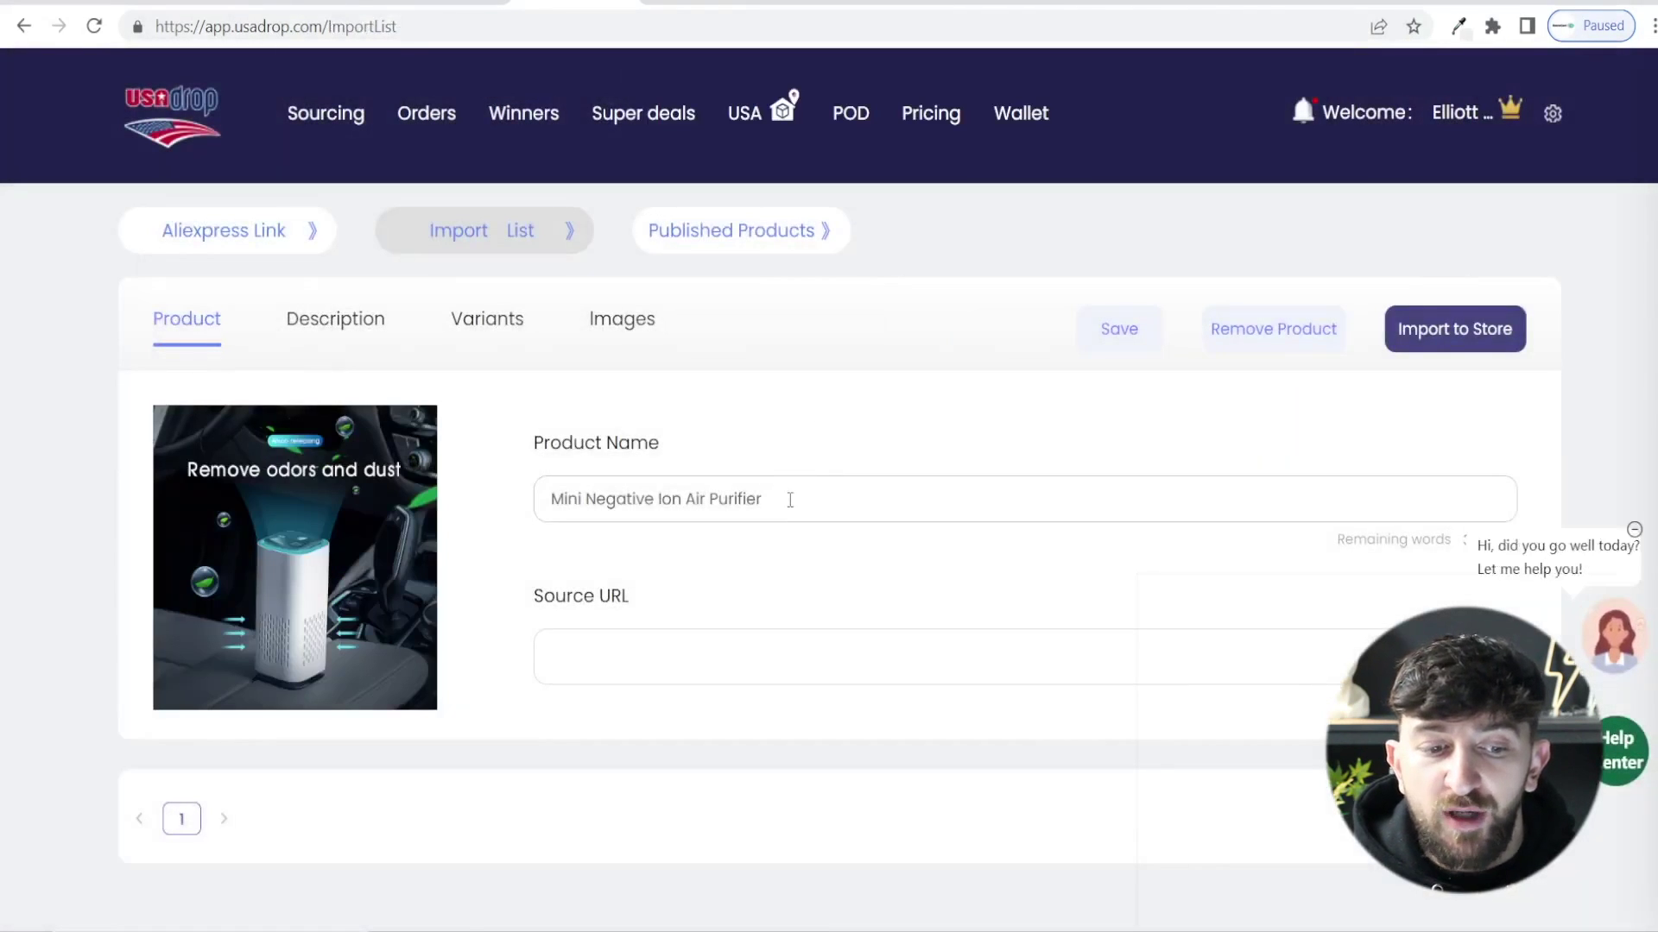
# - Review the product description and set the price of all air purifier variants to 49.99
pyautogui.click(328, 325)
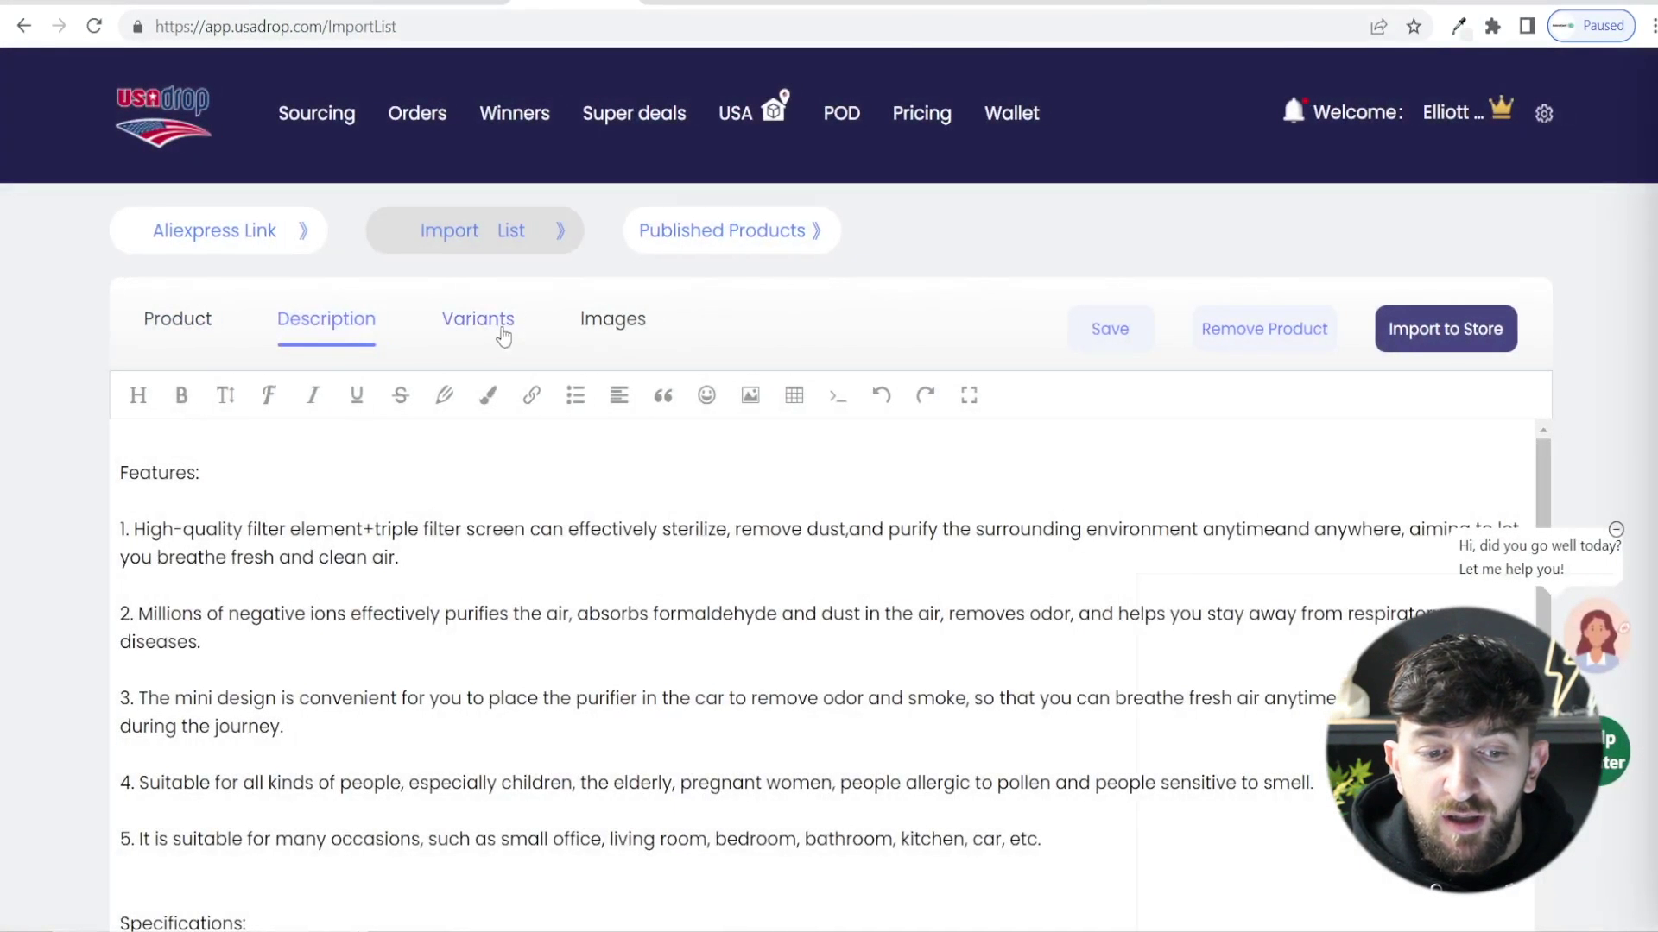
pyautogui.click(478, 321)
pyautogui.scroll(-2, 708, 494)
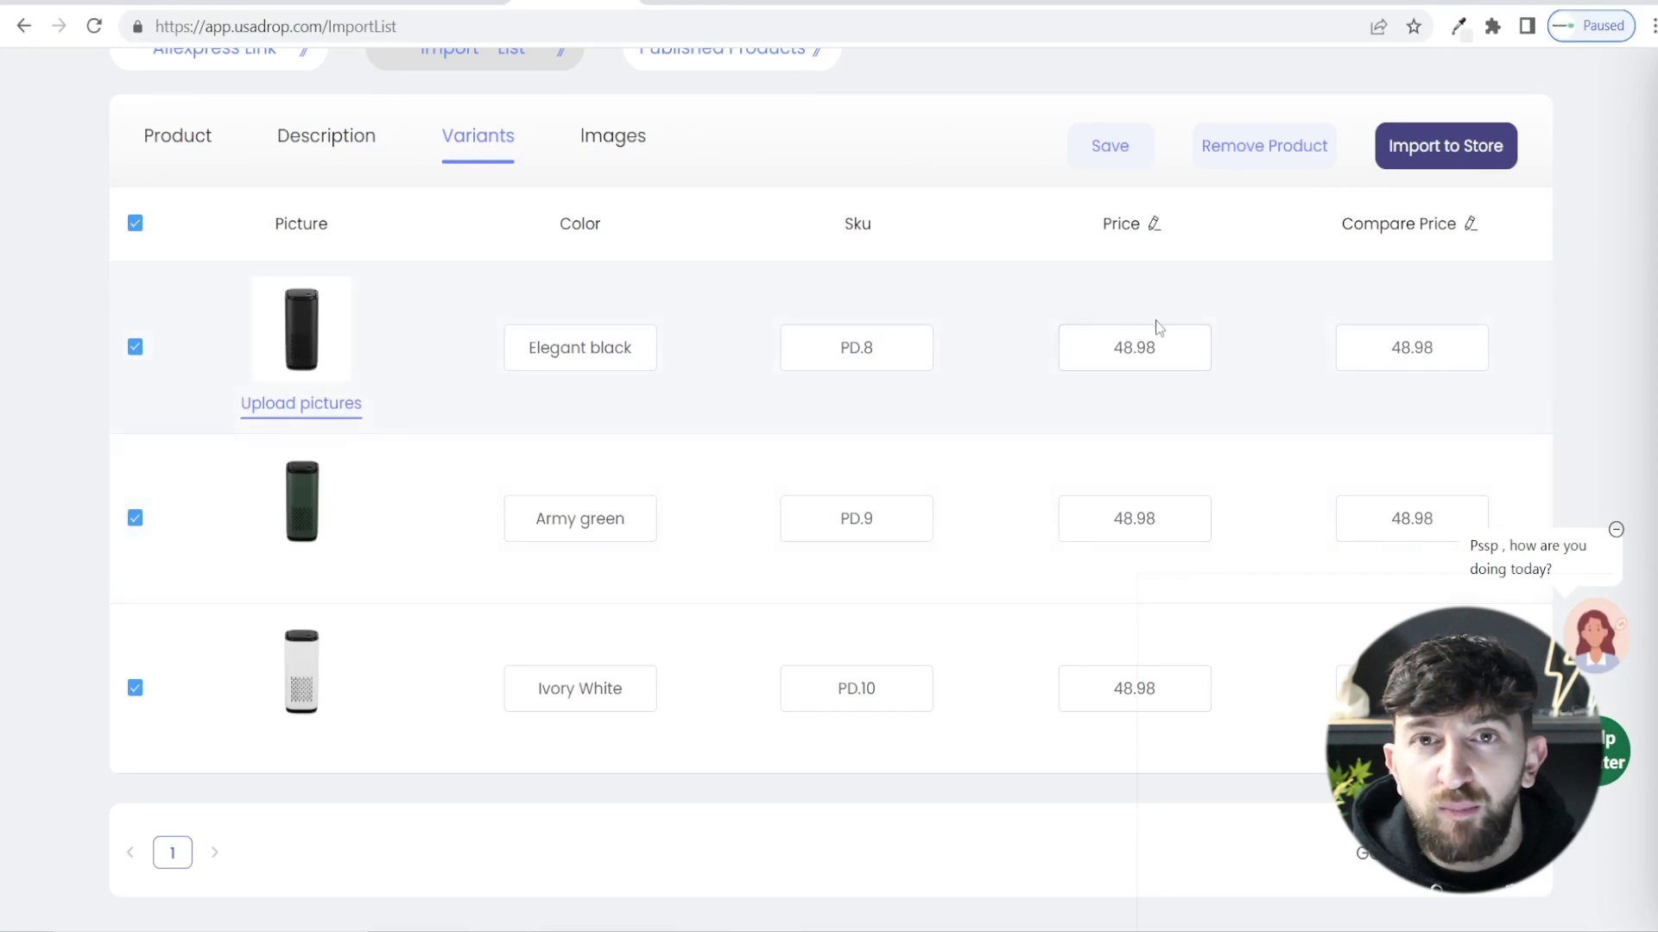
pyautogui.click(1155, 226)
pyautogui.click(1085, 372)
pyautogui.write('49.99')
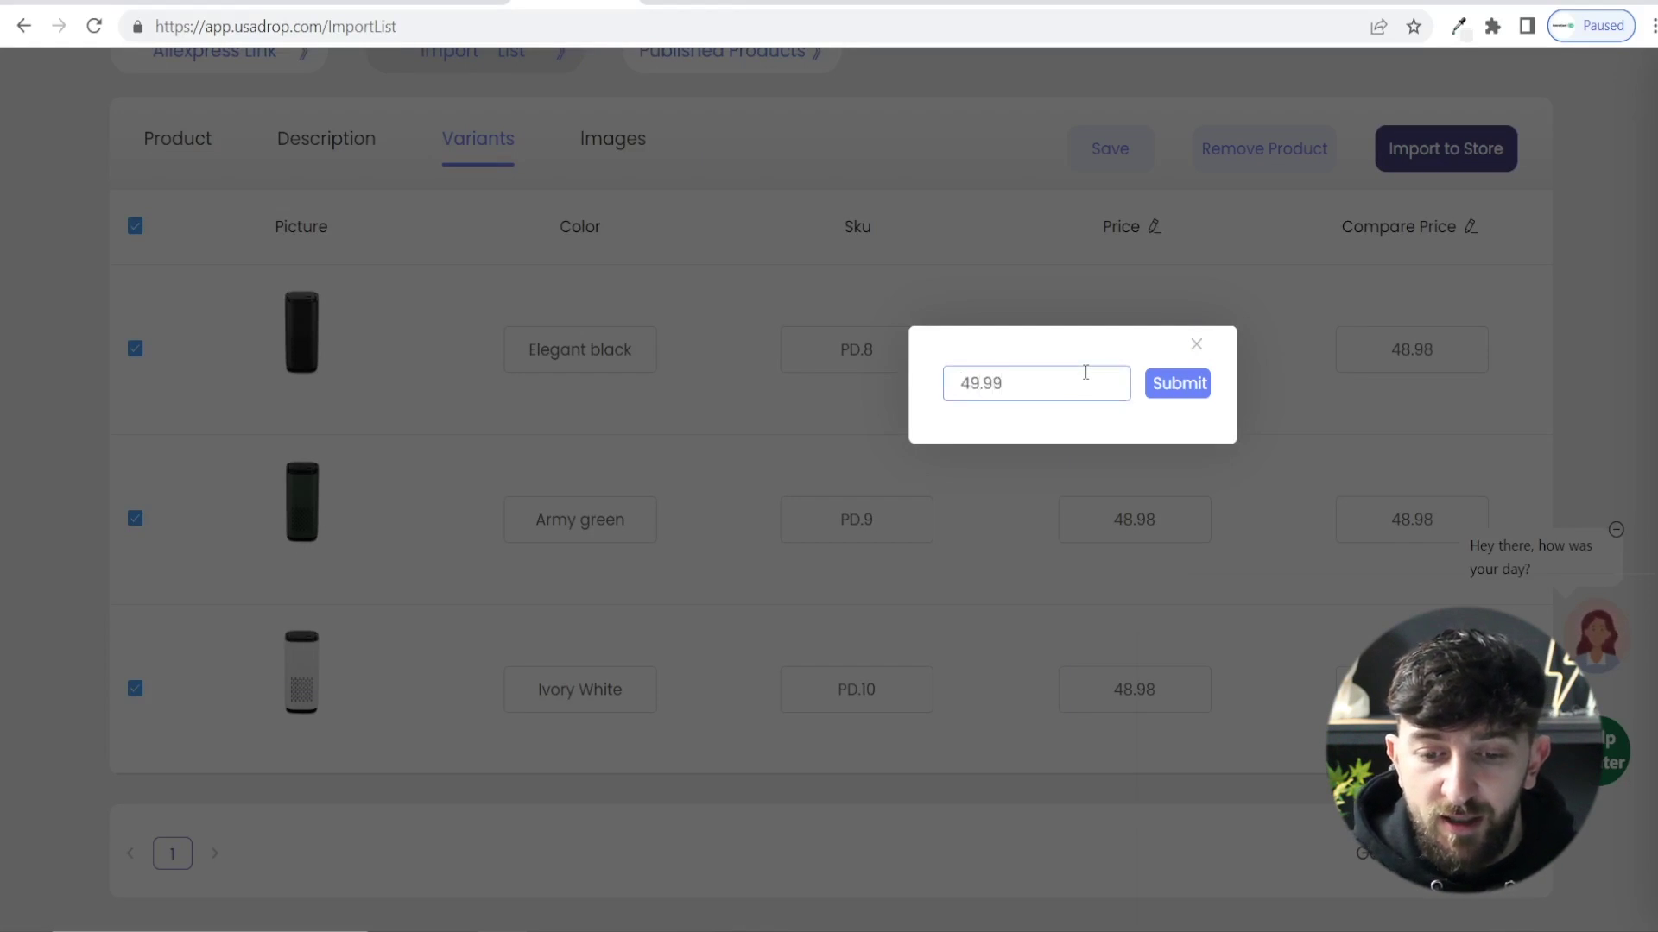
pyautogui.click(1171, 393)
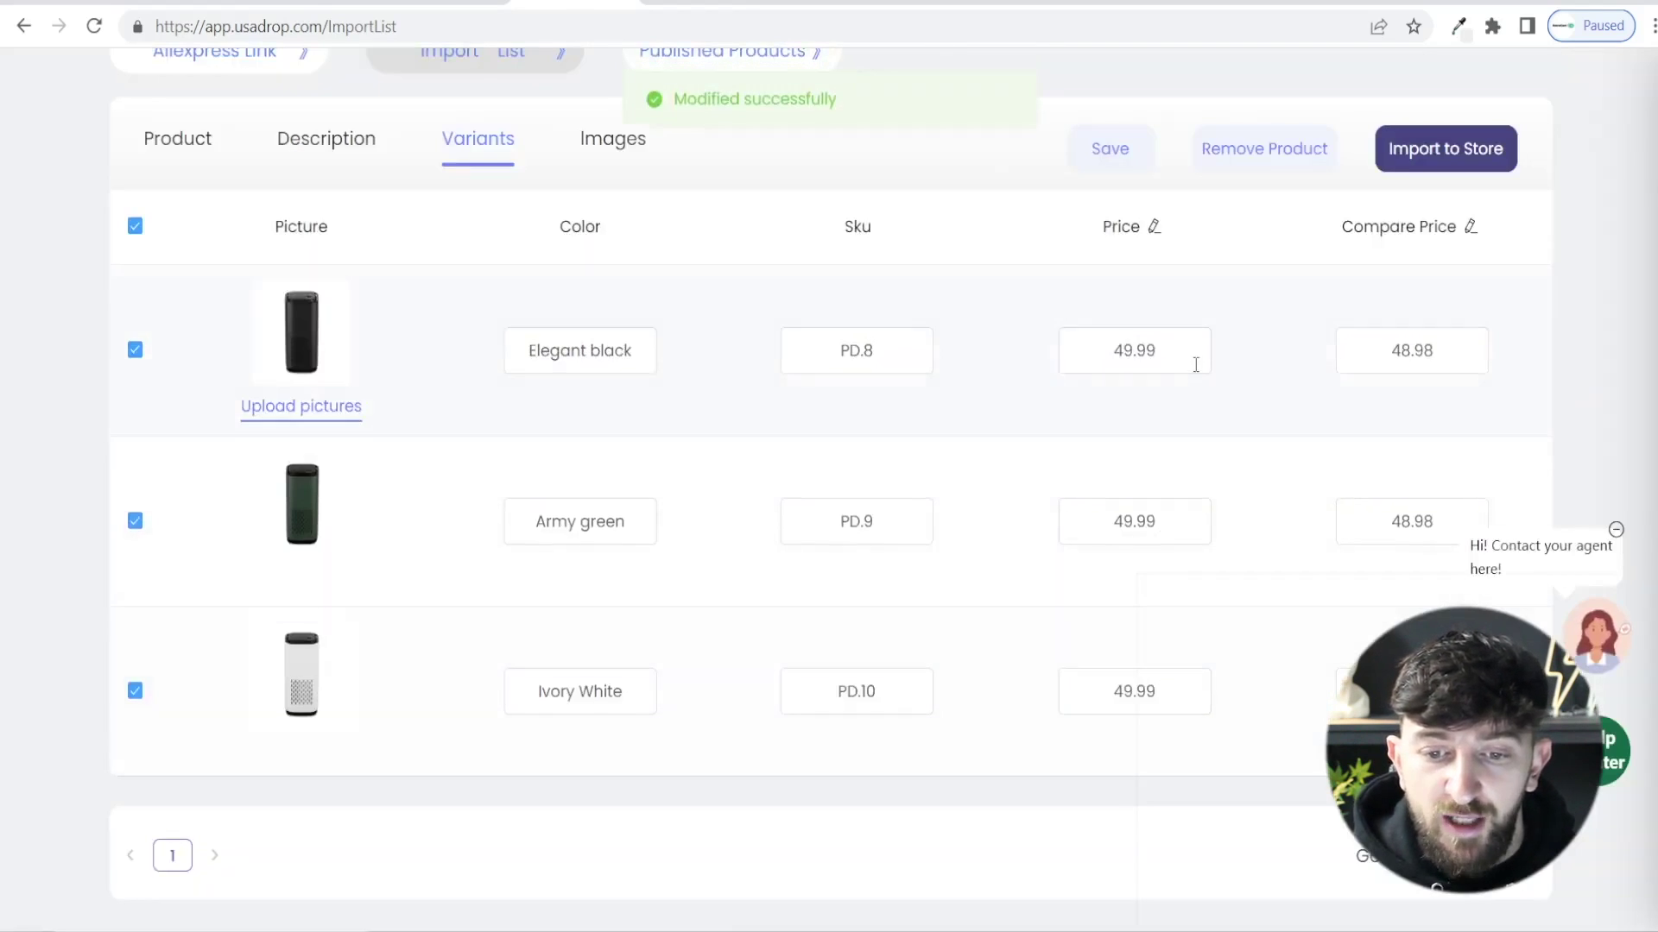
# - Review the air purifier's product images and open the target store selection for its import, then dismiss it without confirming
pyautogui.scroll(2, 1092, 457)
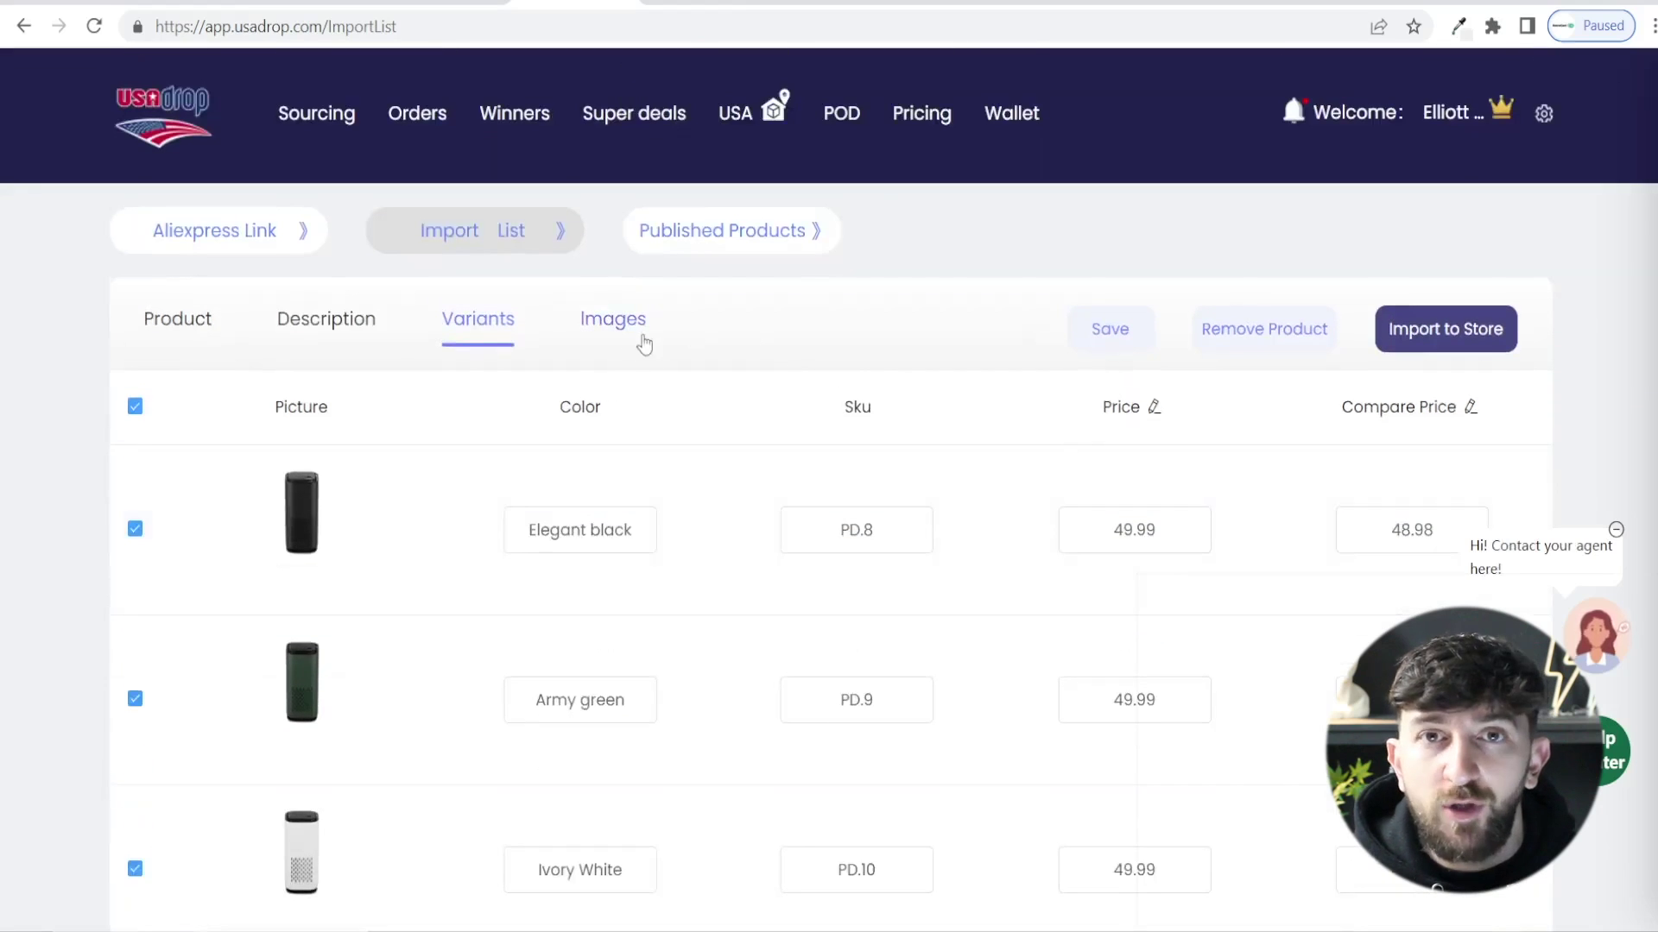
pyautogui.click(643, 326)
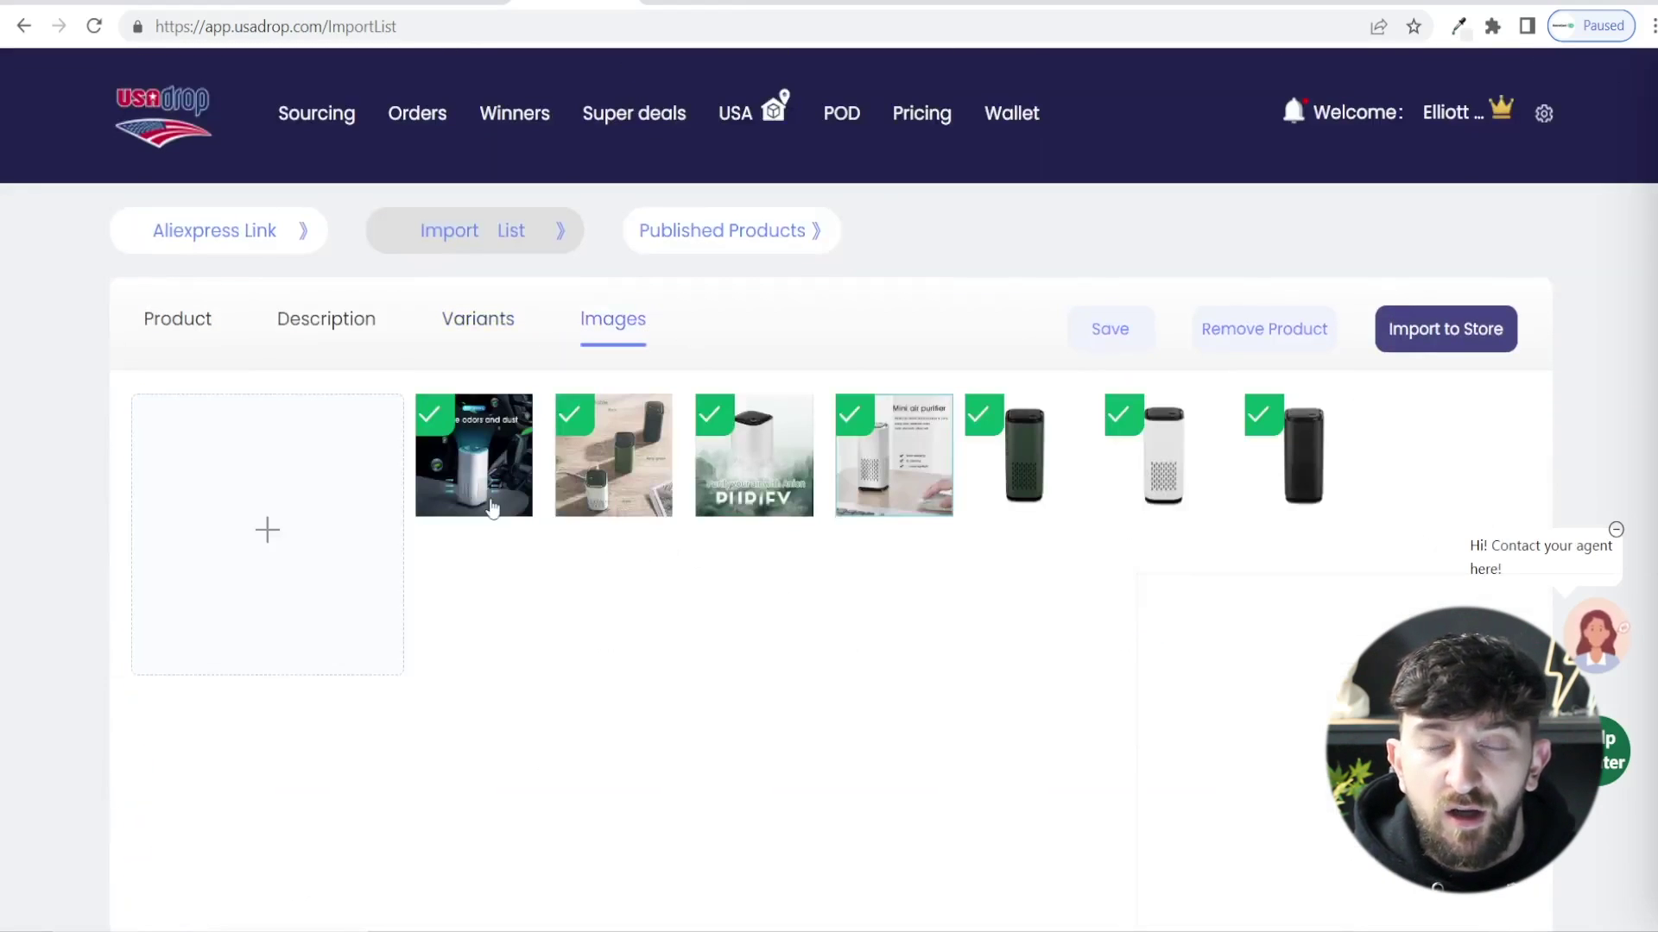
pyautogui.click(1424, 344)
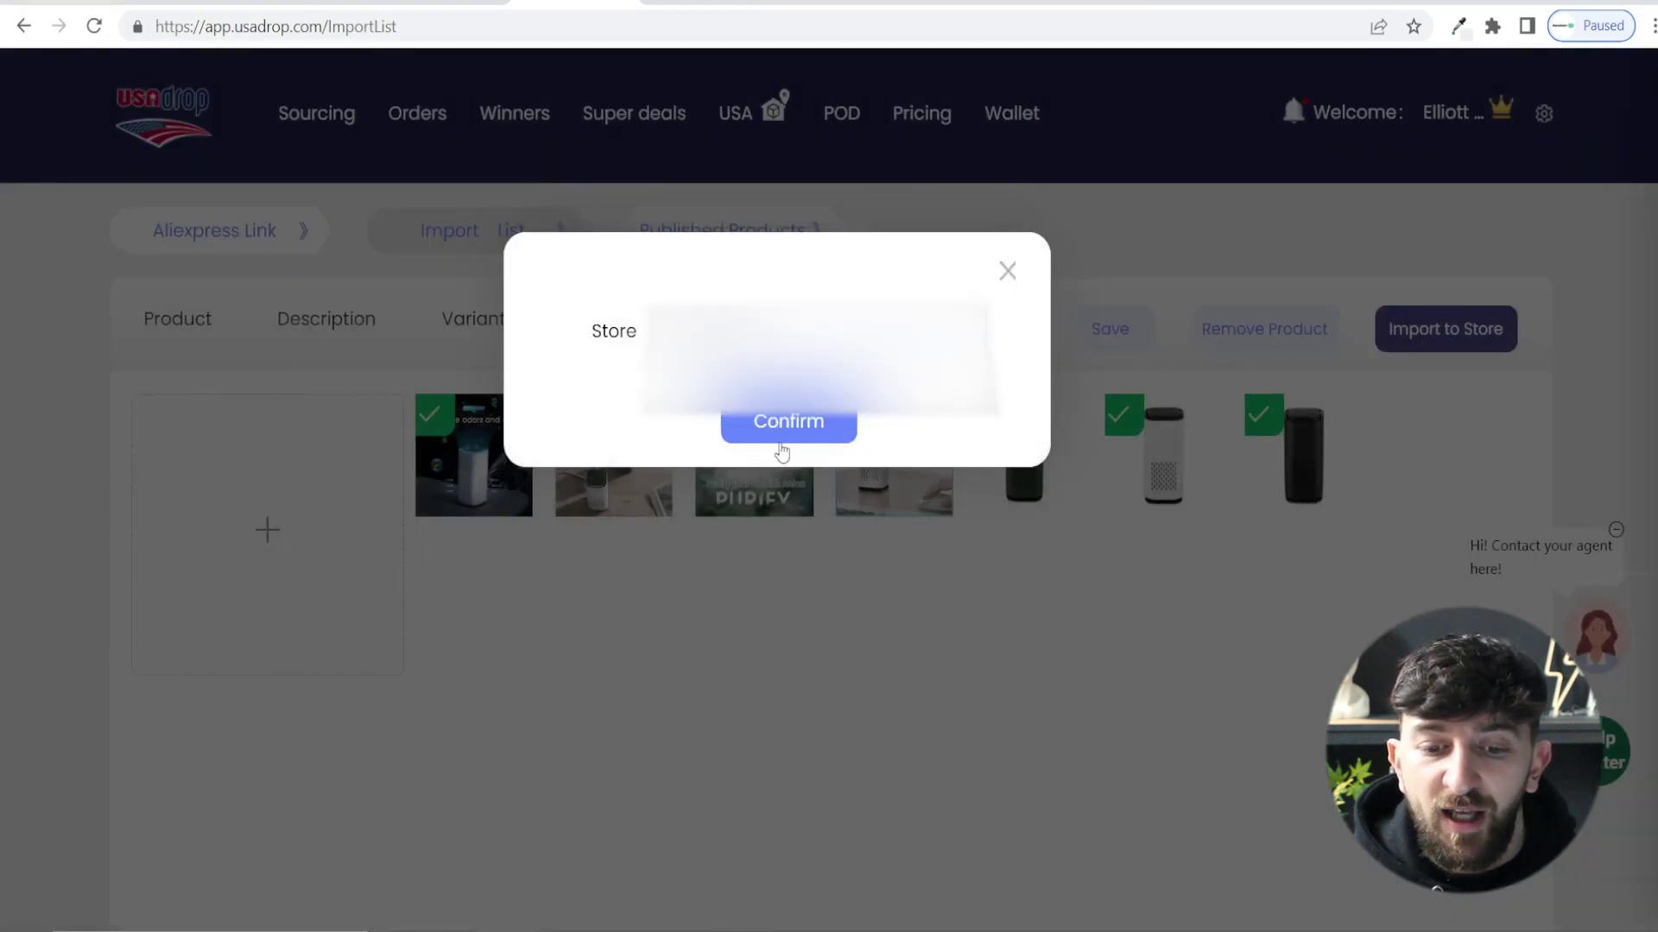
pyautogui.click(1008, 272)
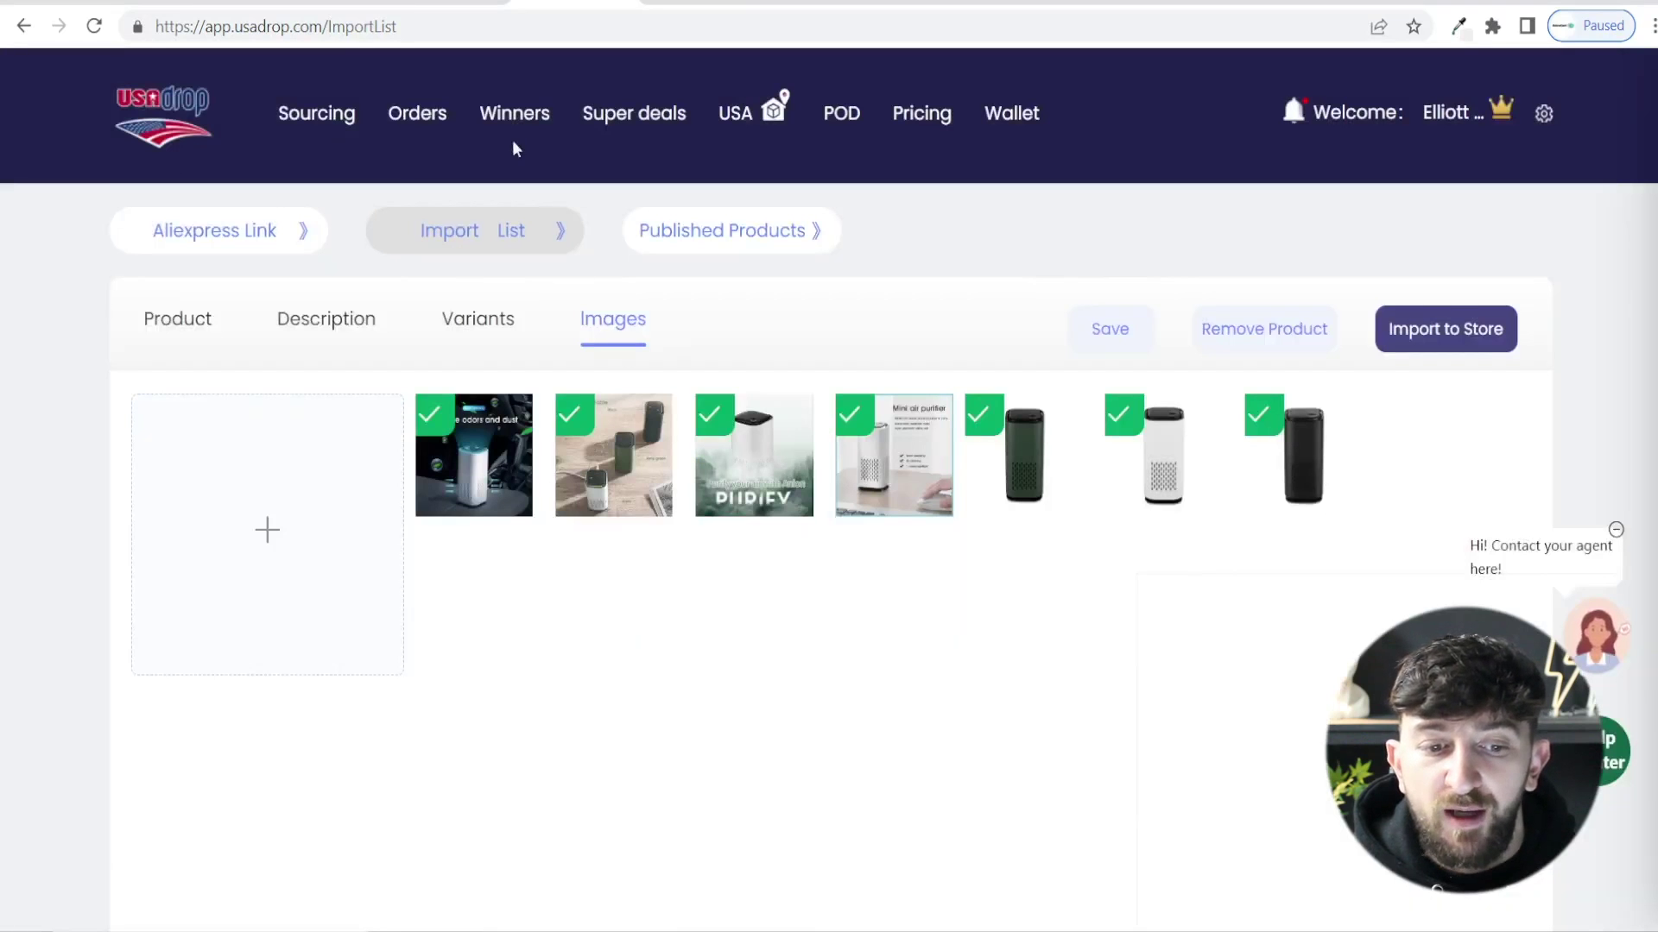
# - Browse this month's winning products and look through this week's winners
pyautogui.click(510, 115)
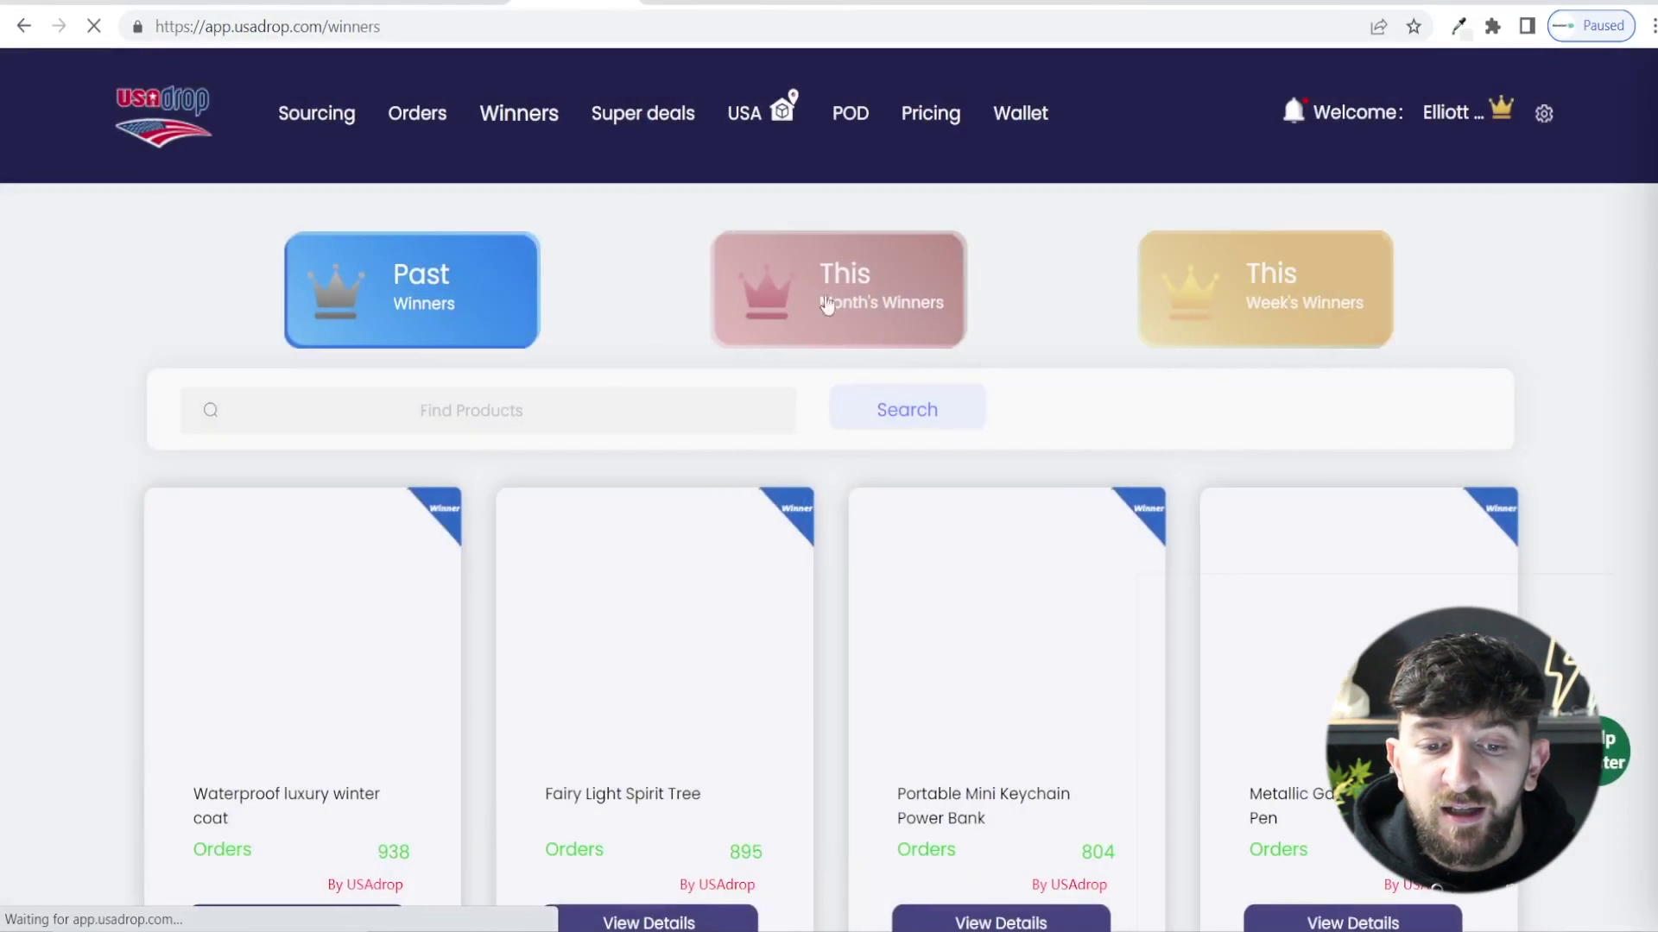
pyautogui.click(821, 281)
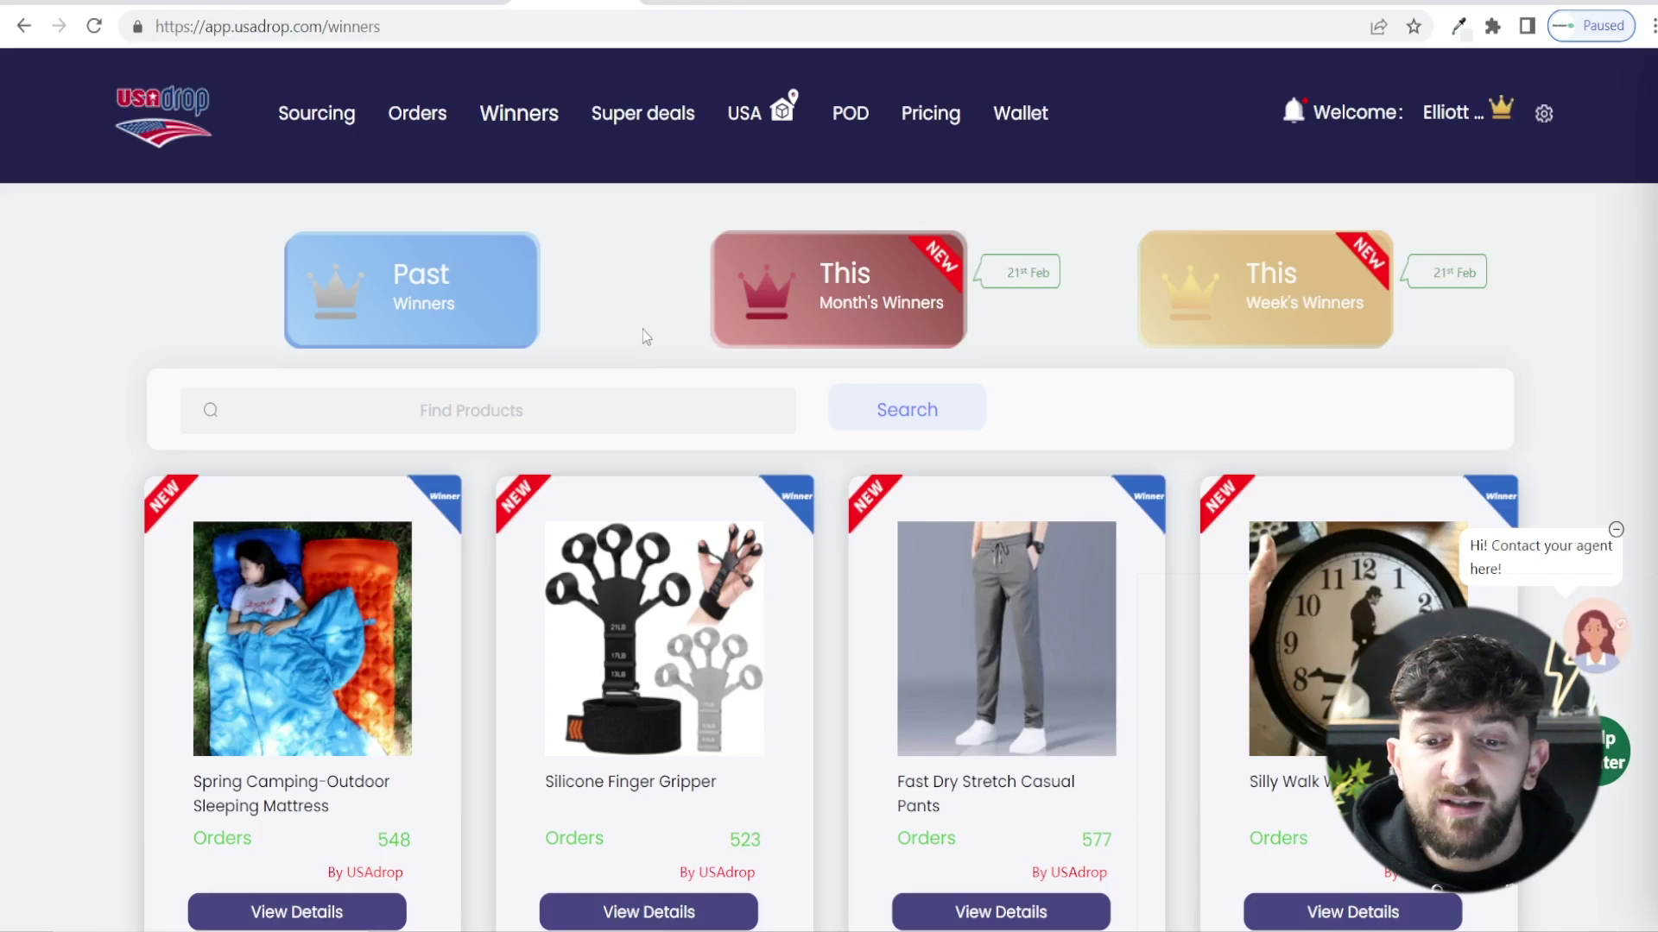
pyautogui.click(1275, 304)
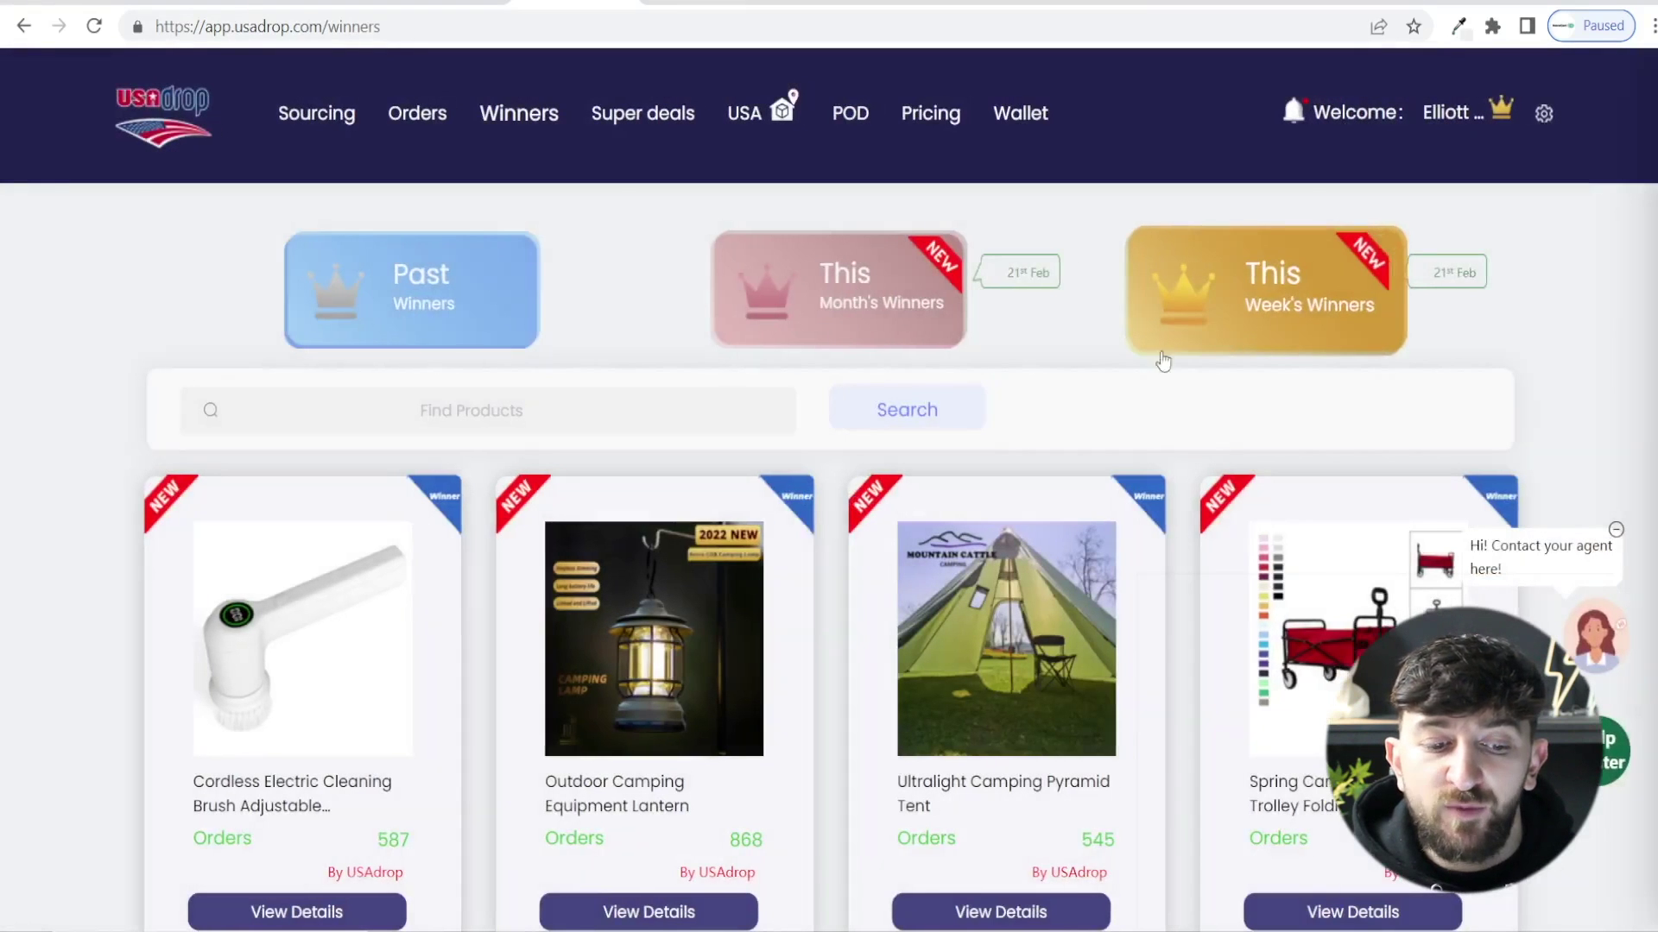
pyautogui.scroll(-1, 1038, 398)
pyautogui.scroll(-5, 1038, 397)
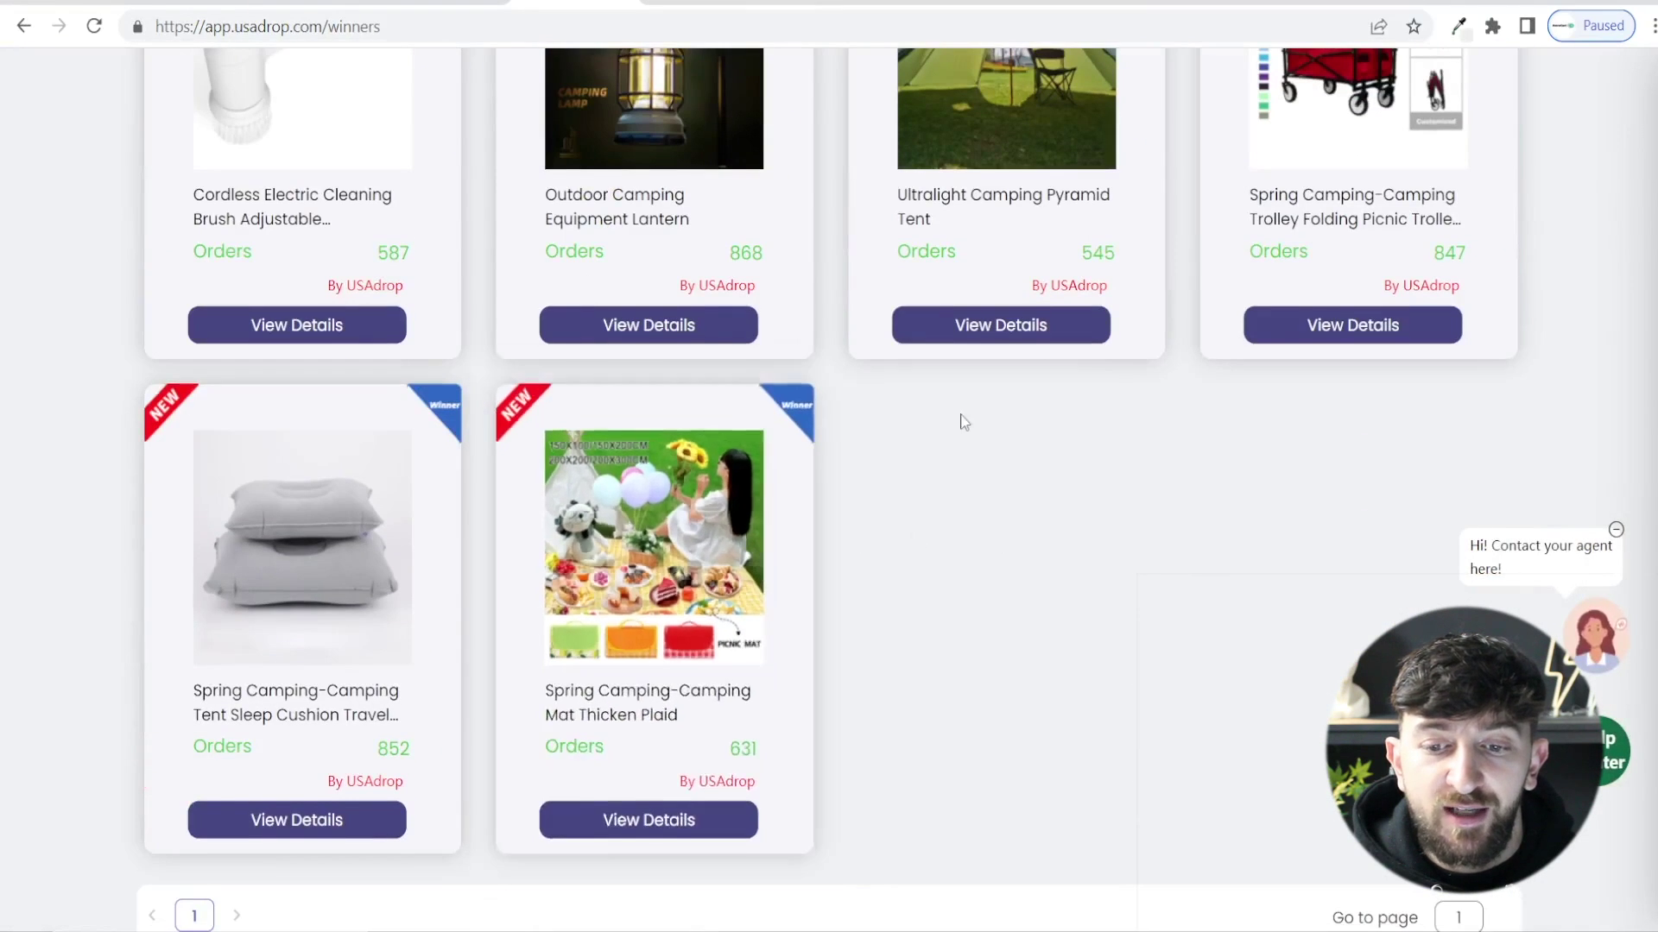
pyautogui.scroll(3, 944, 411)
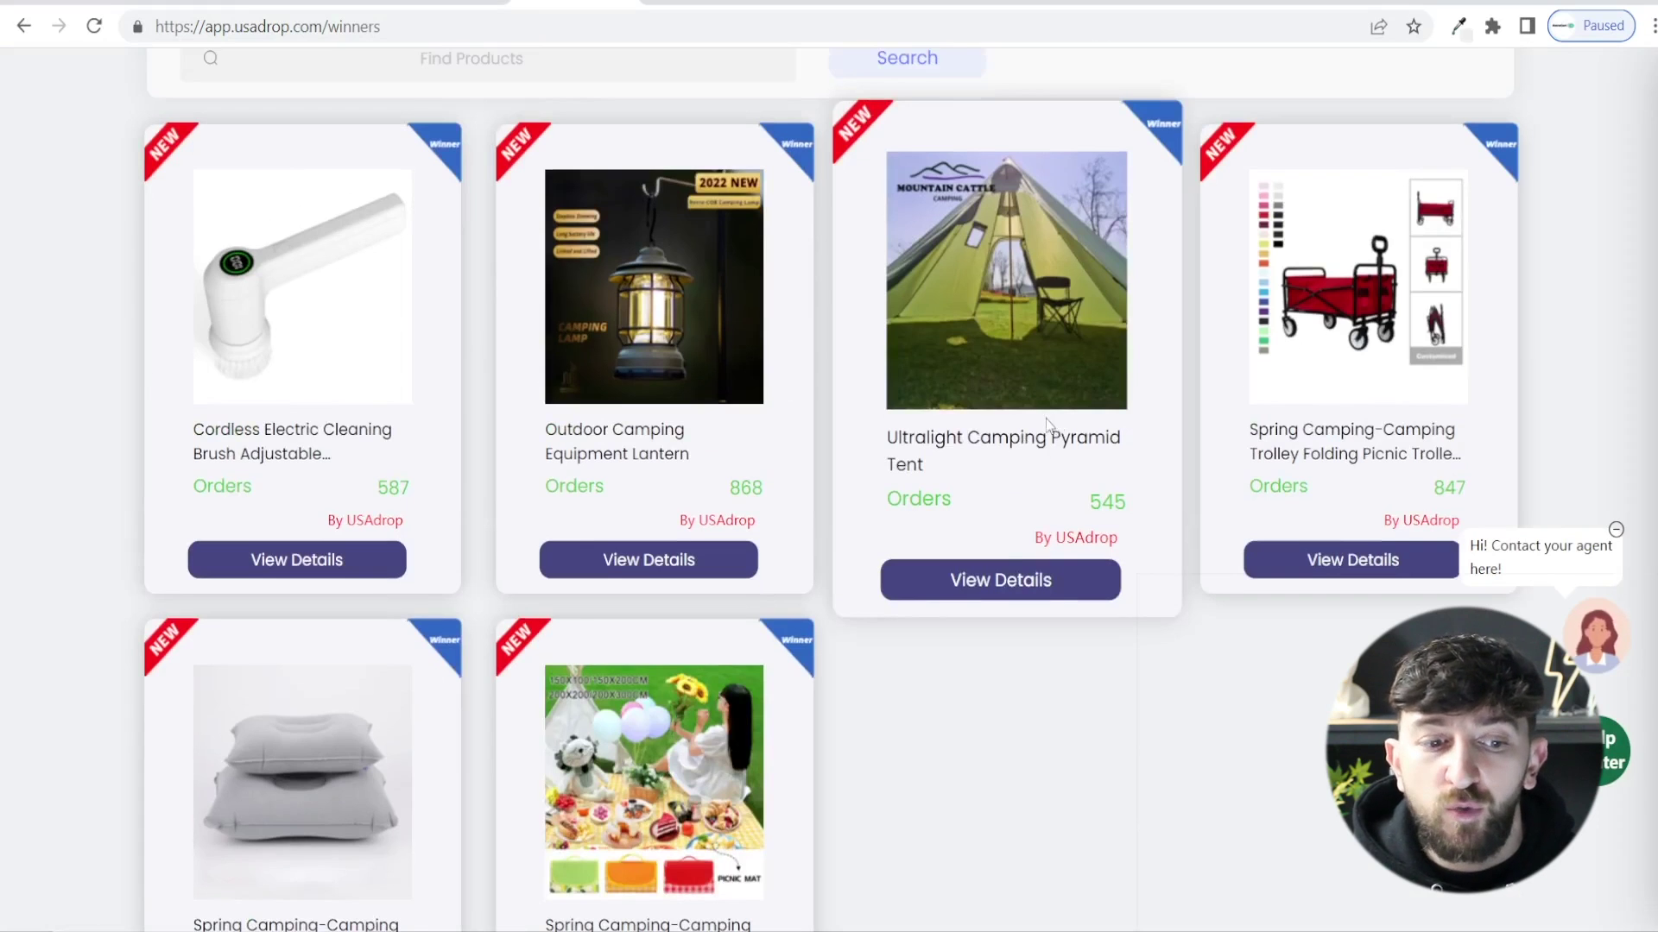
pyautogui.scroll(4, 1047, 423)
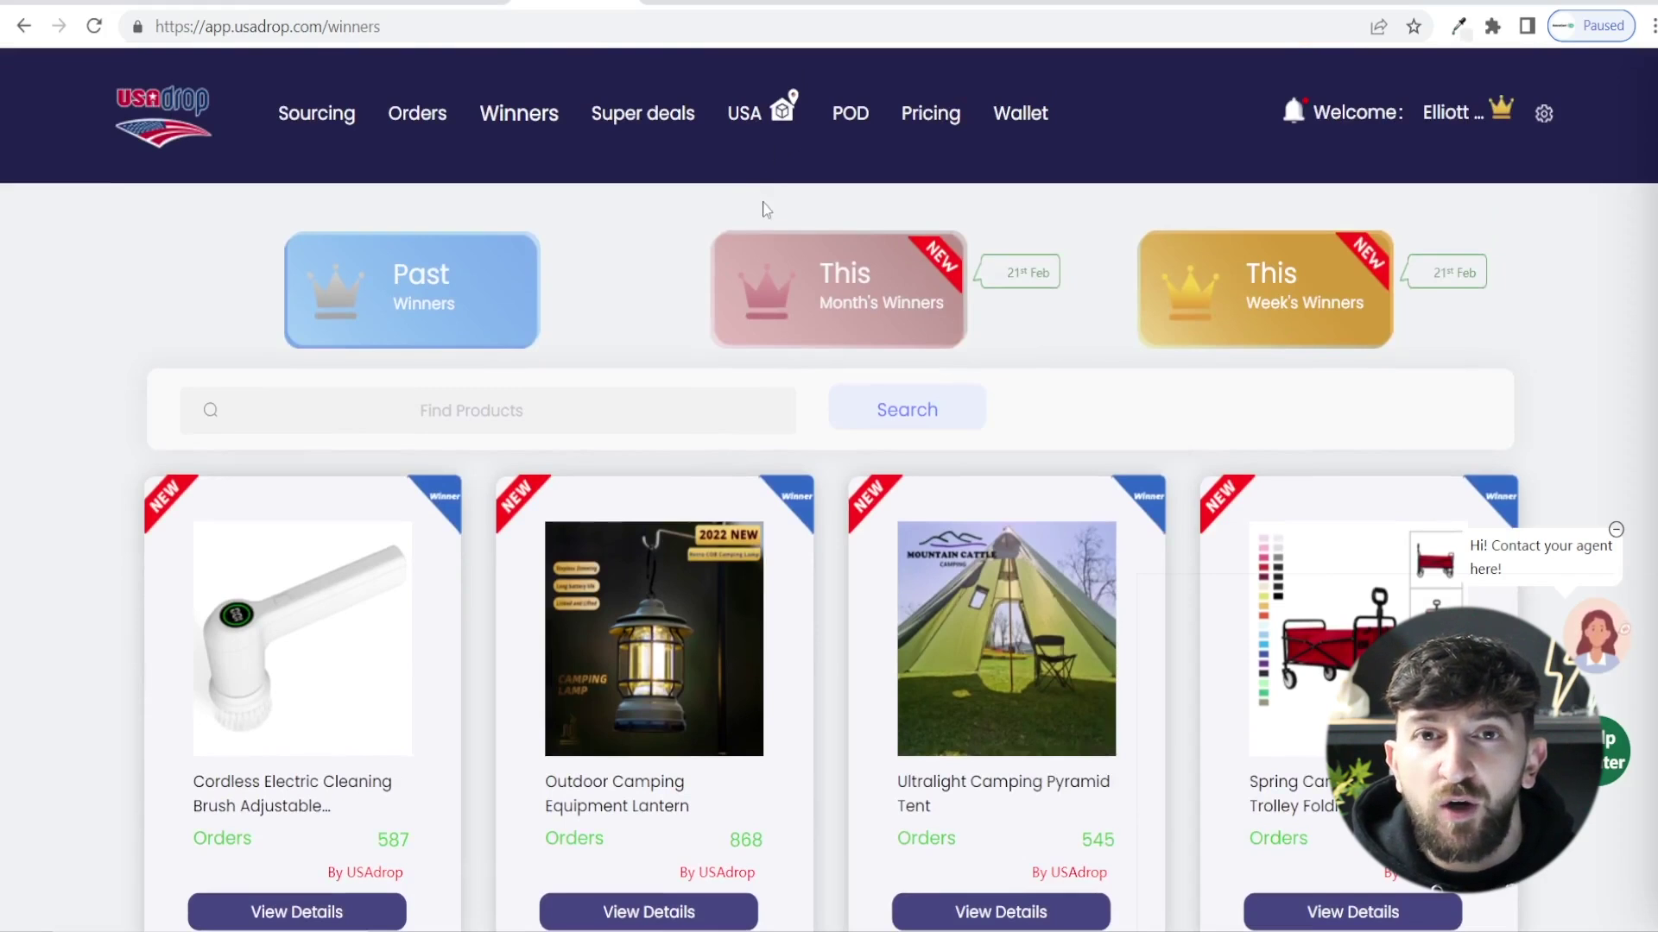
# - Browse the USA warehouse products from page 1 through page 4
pyautogui.click(748, 117)
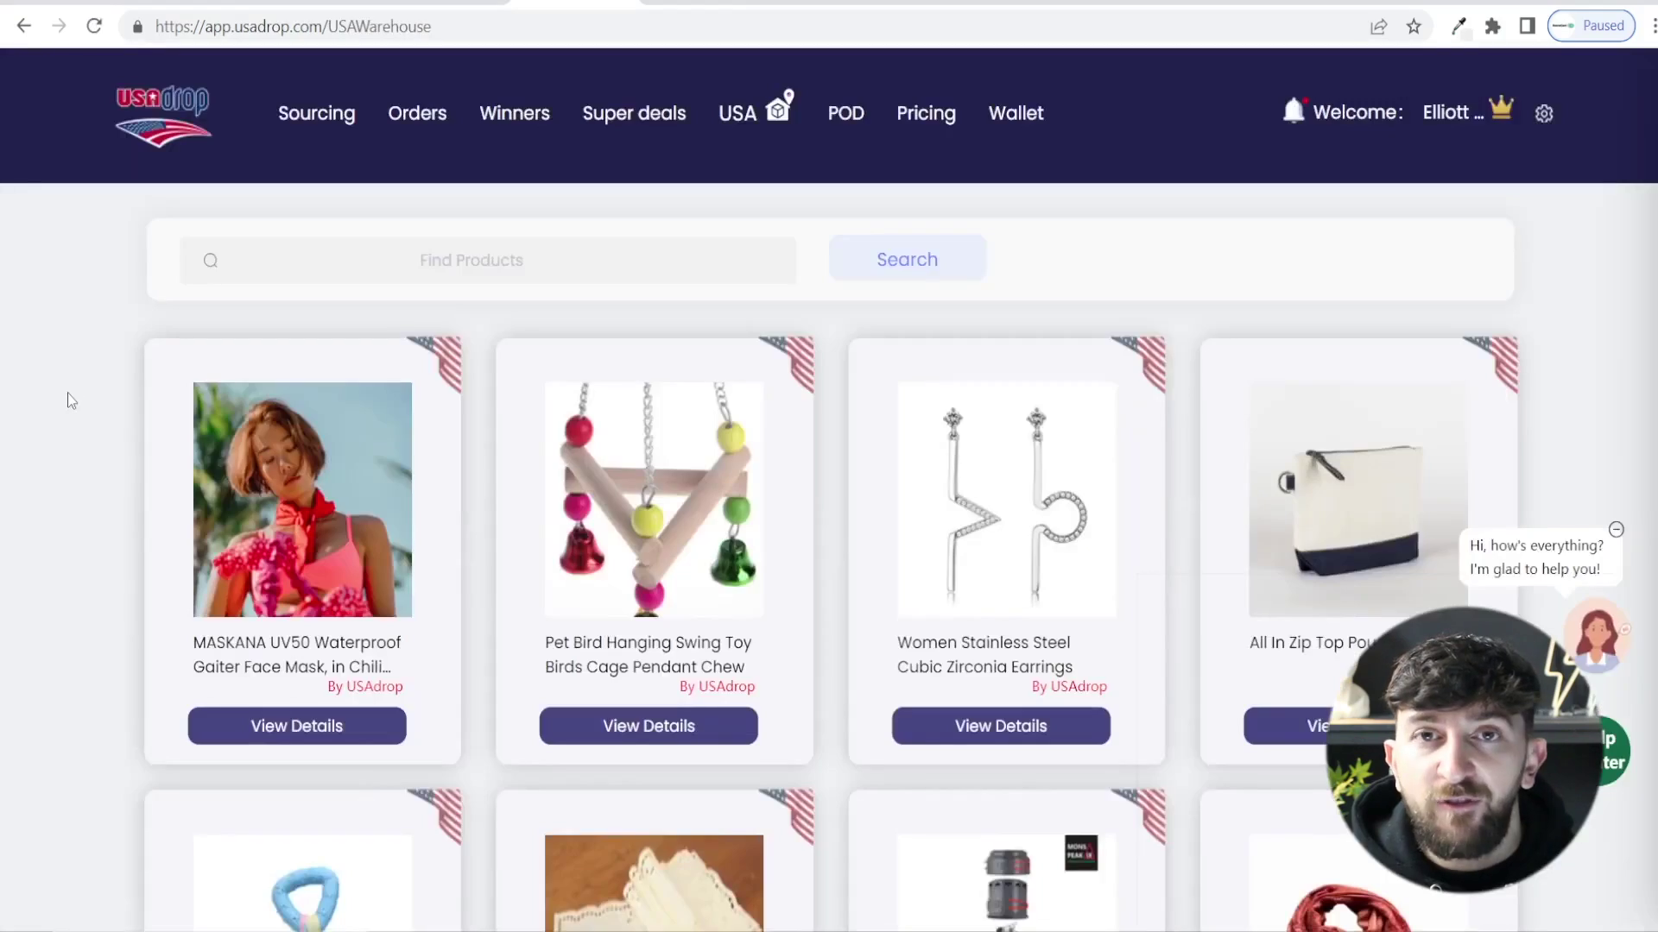
pyautogui.scroll(-3, 69, 394)
pyautogui.scroll(-2, 69, 384)
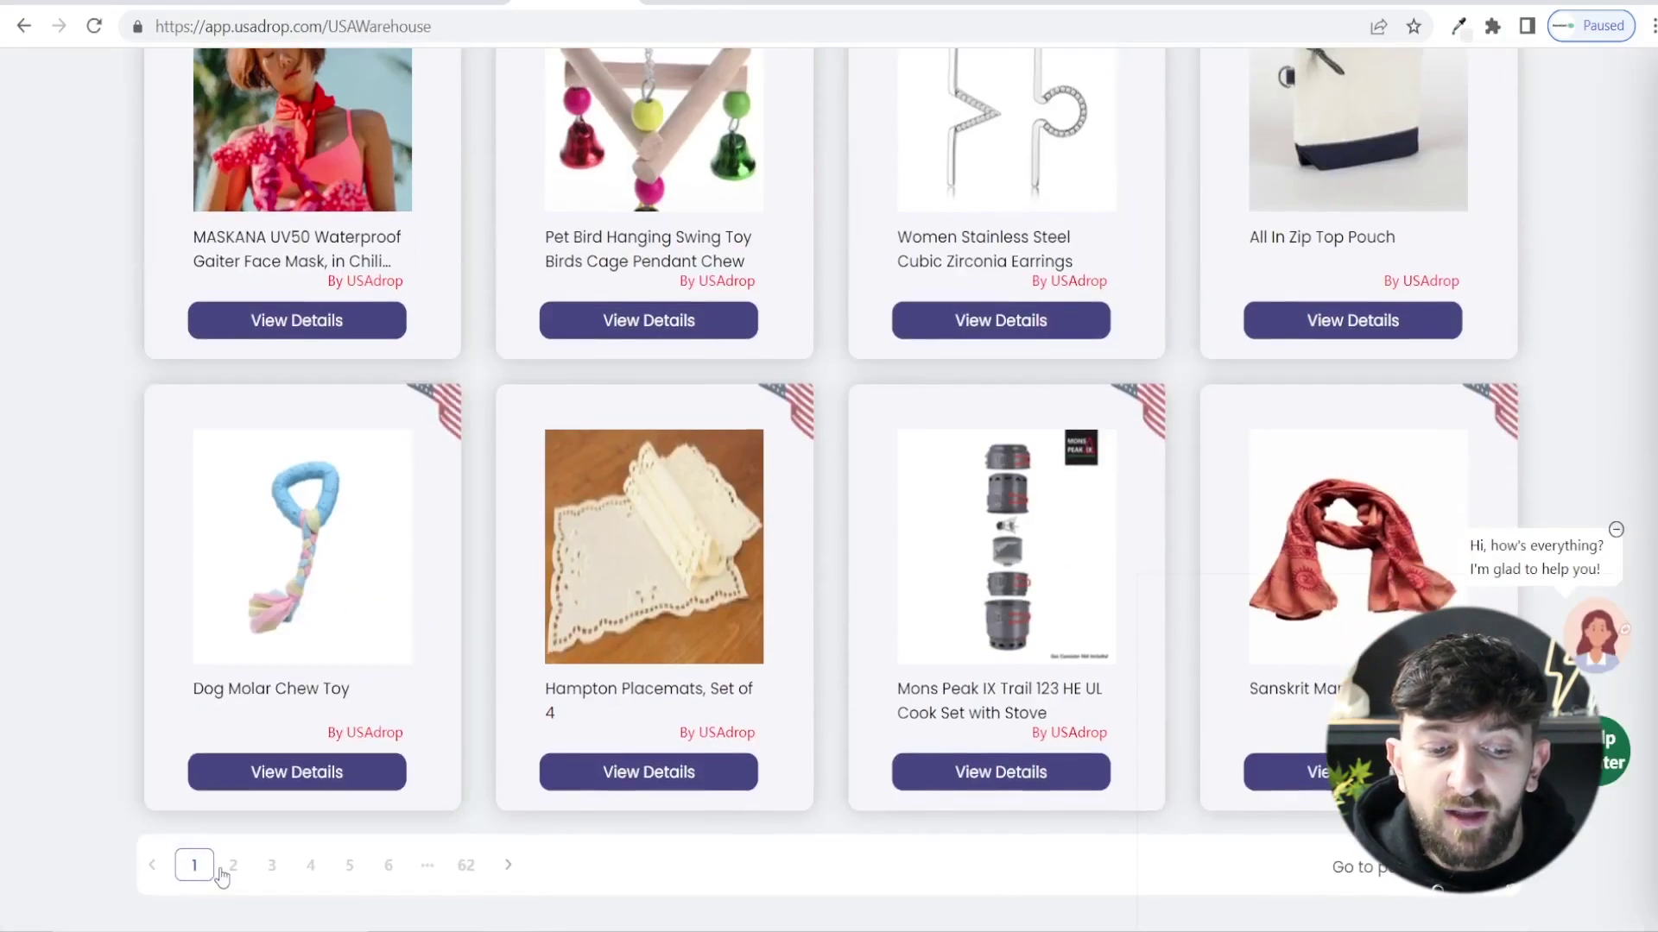
pyautogui.click(232, 872)
pyautogui.scroll(4, 17, 511)
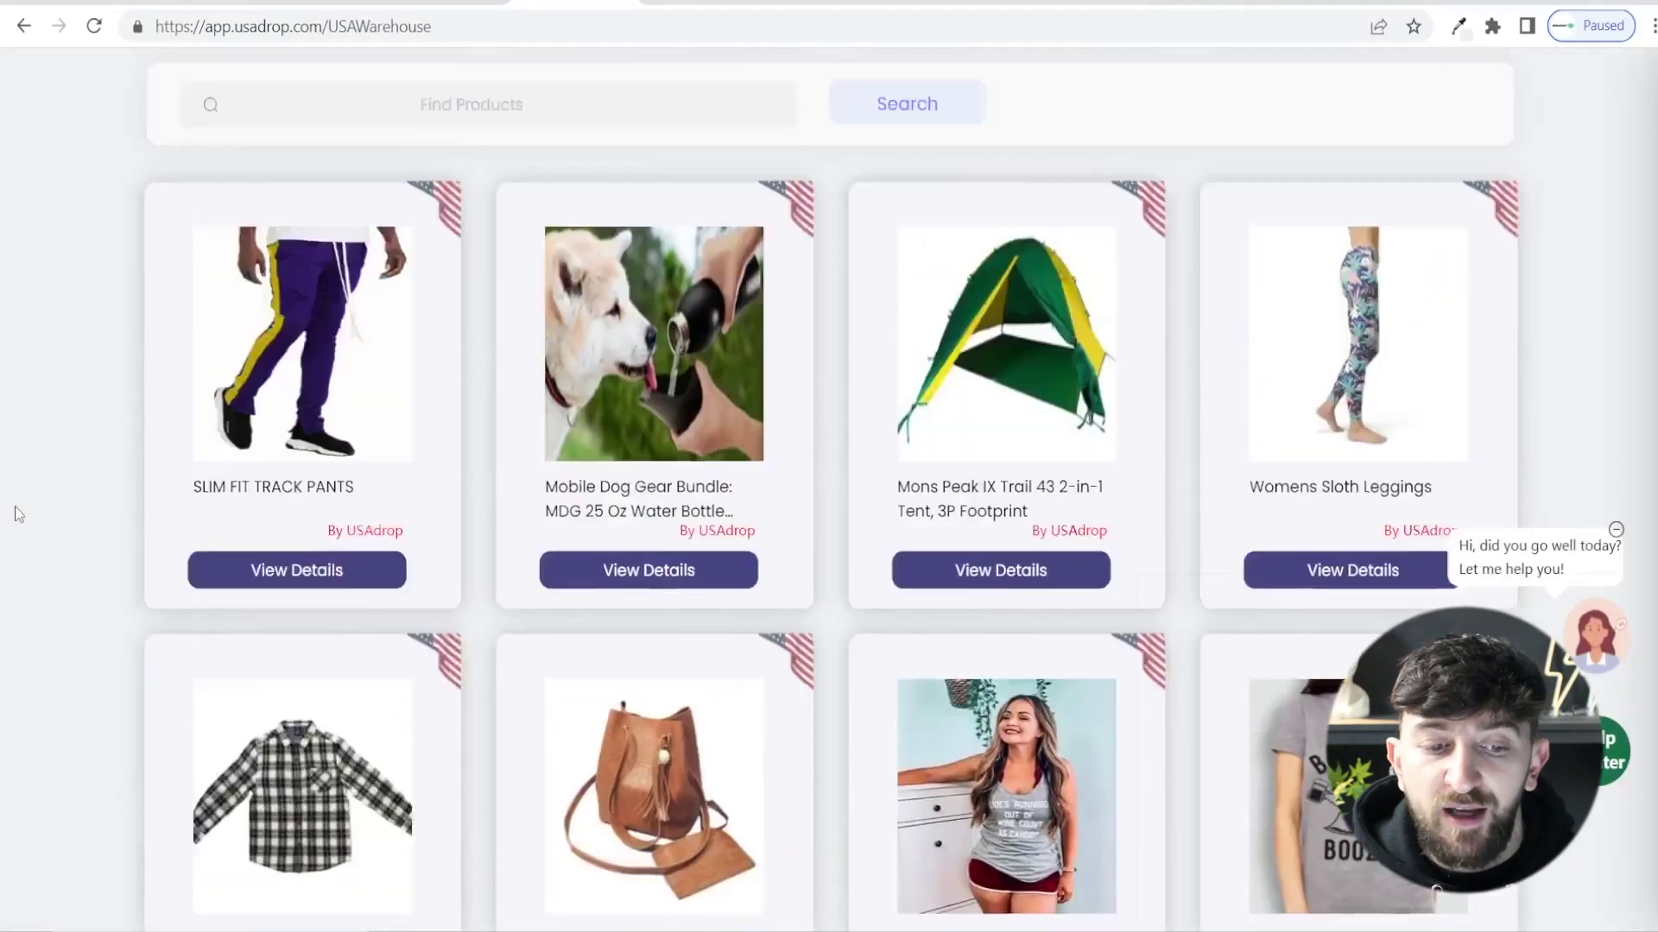
pyautogui.scroll(-4, 17, 514)
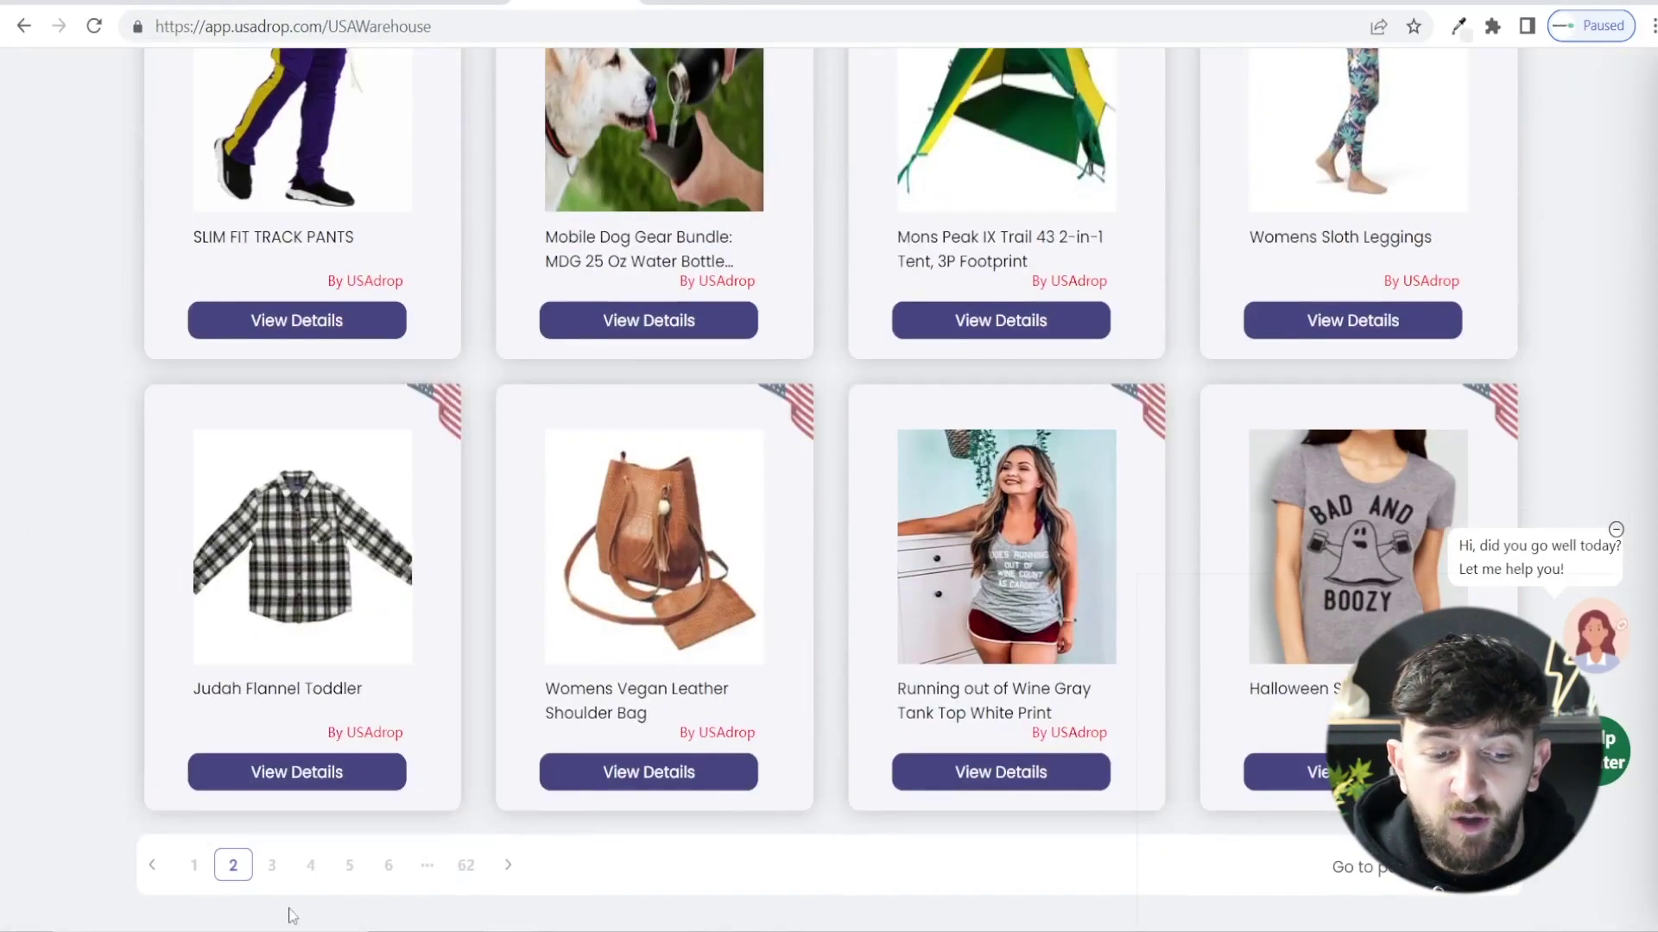
pyautogui.click(272, 866)
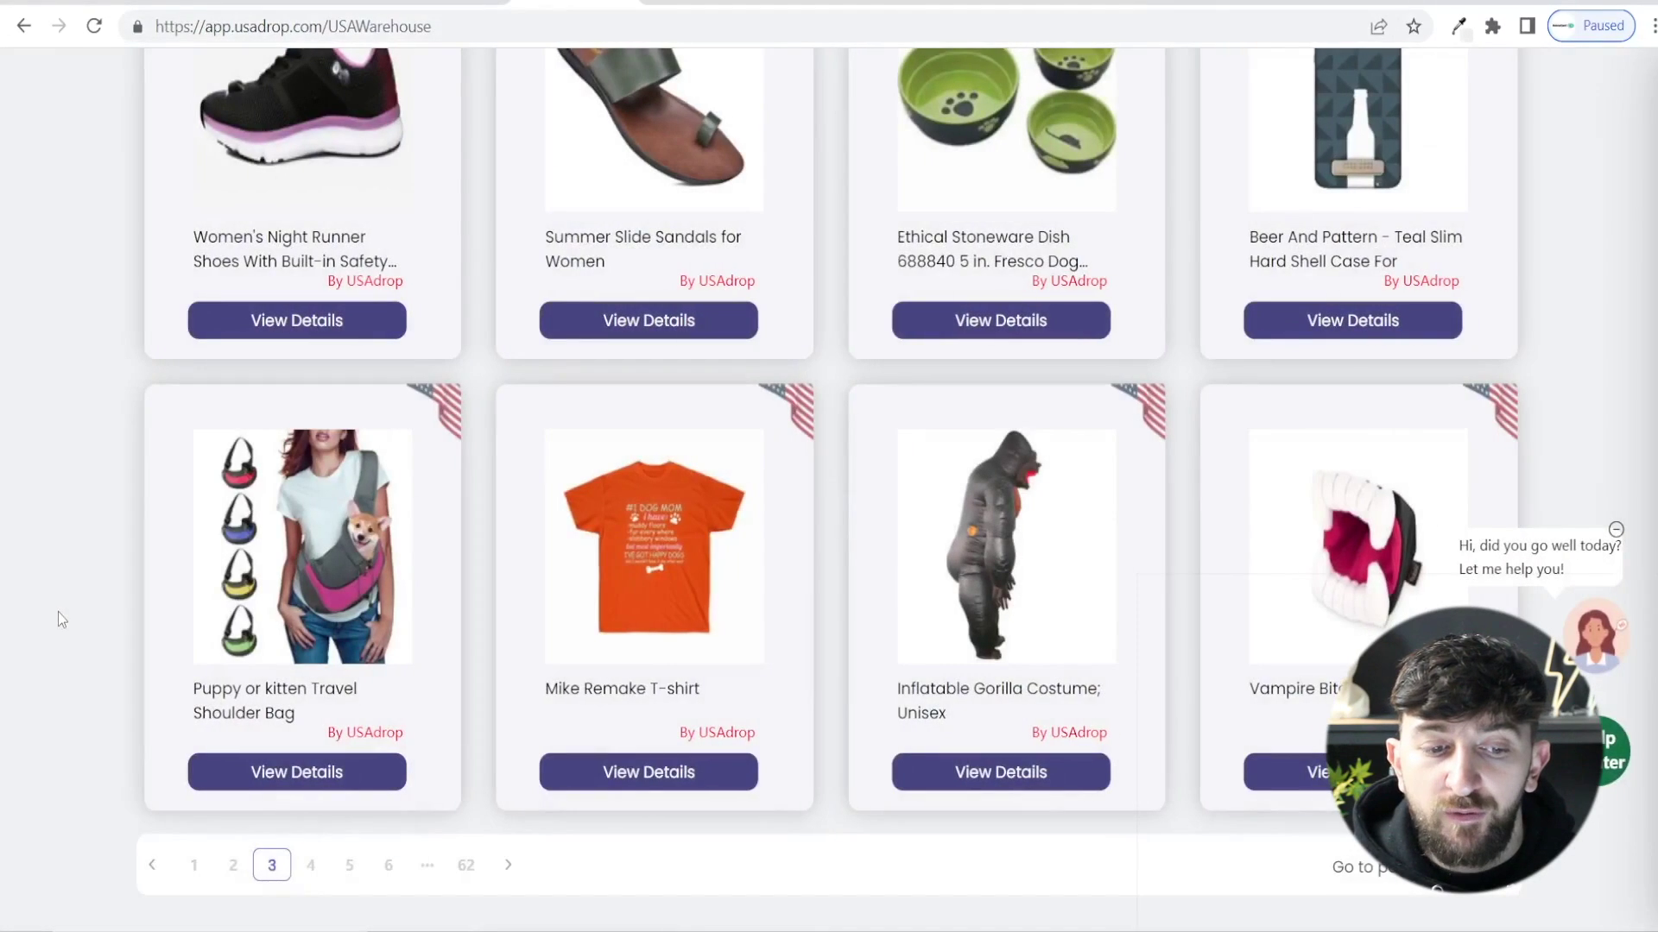
pyautogui.scroll(5, 49, 578)
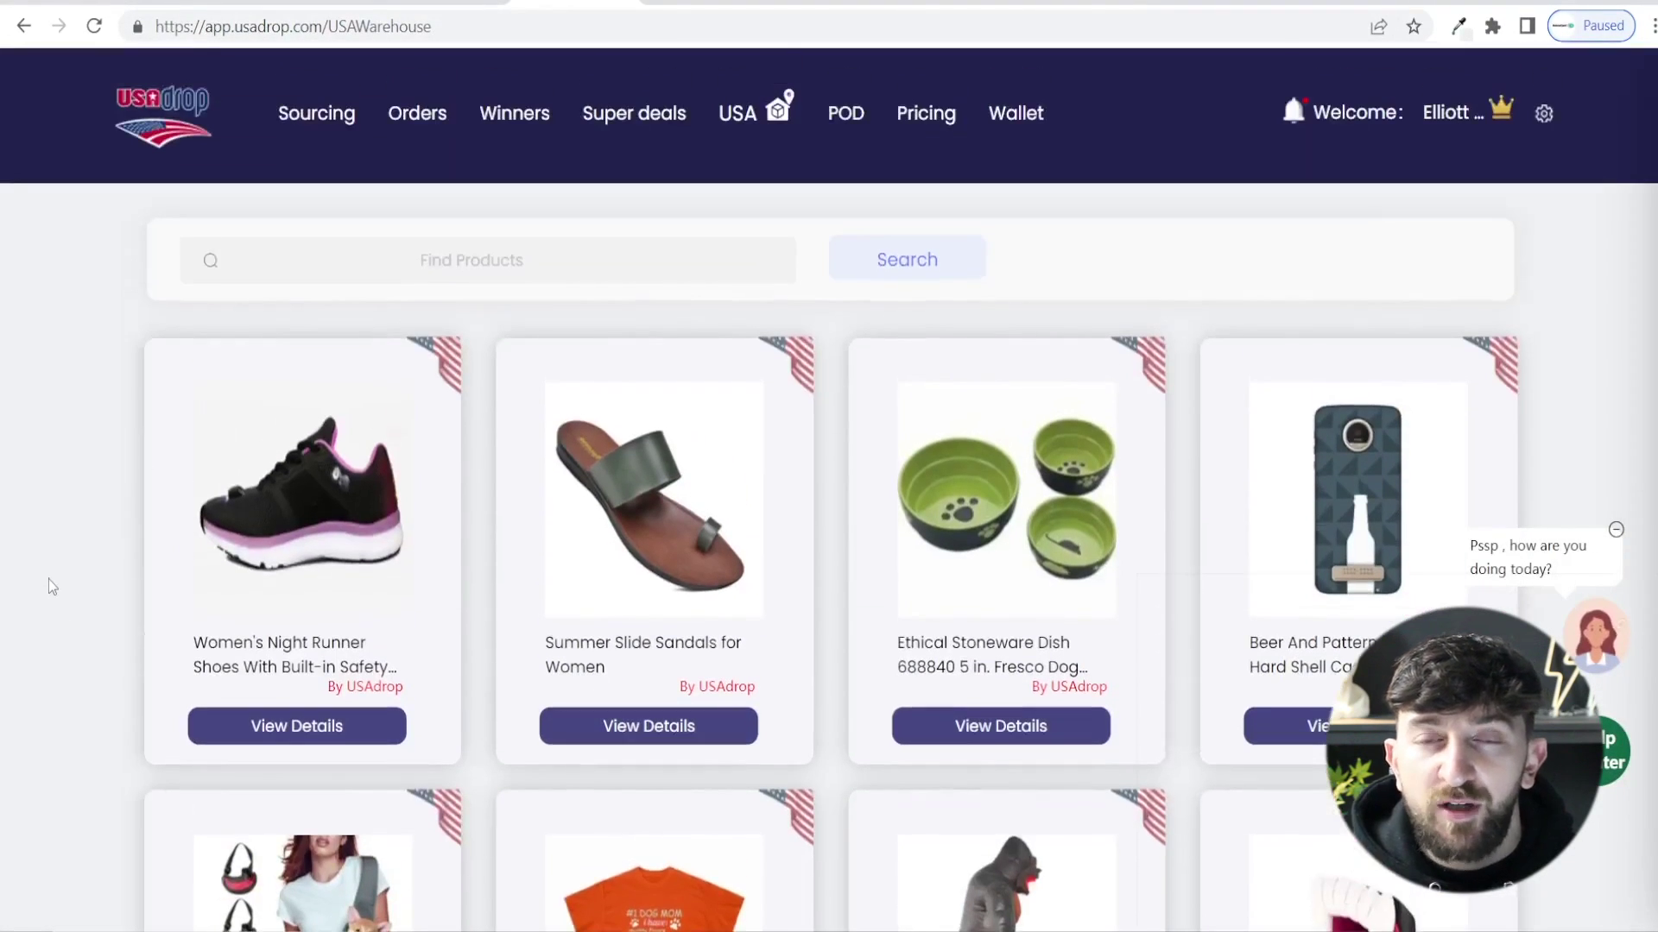
pyautogui.scroll(-5, 48, 578)
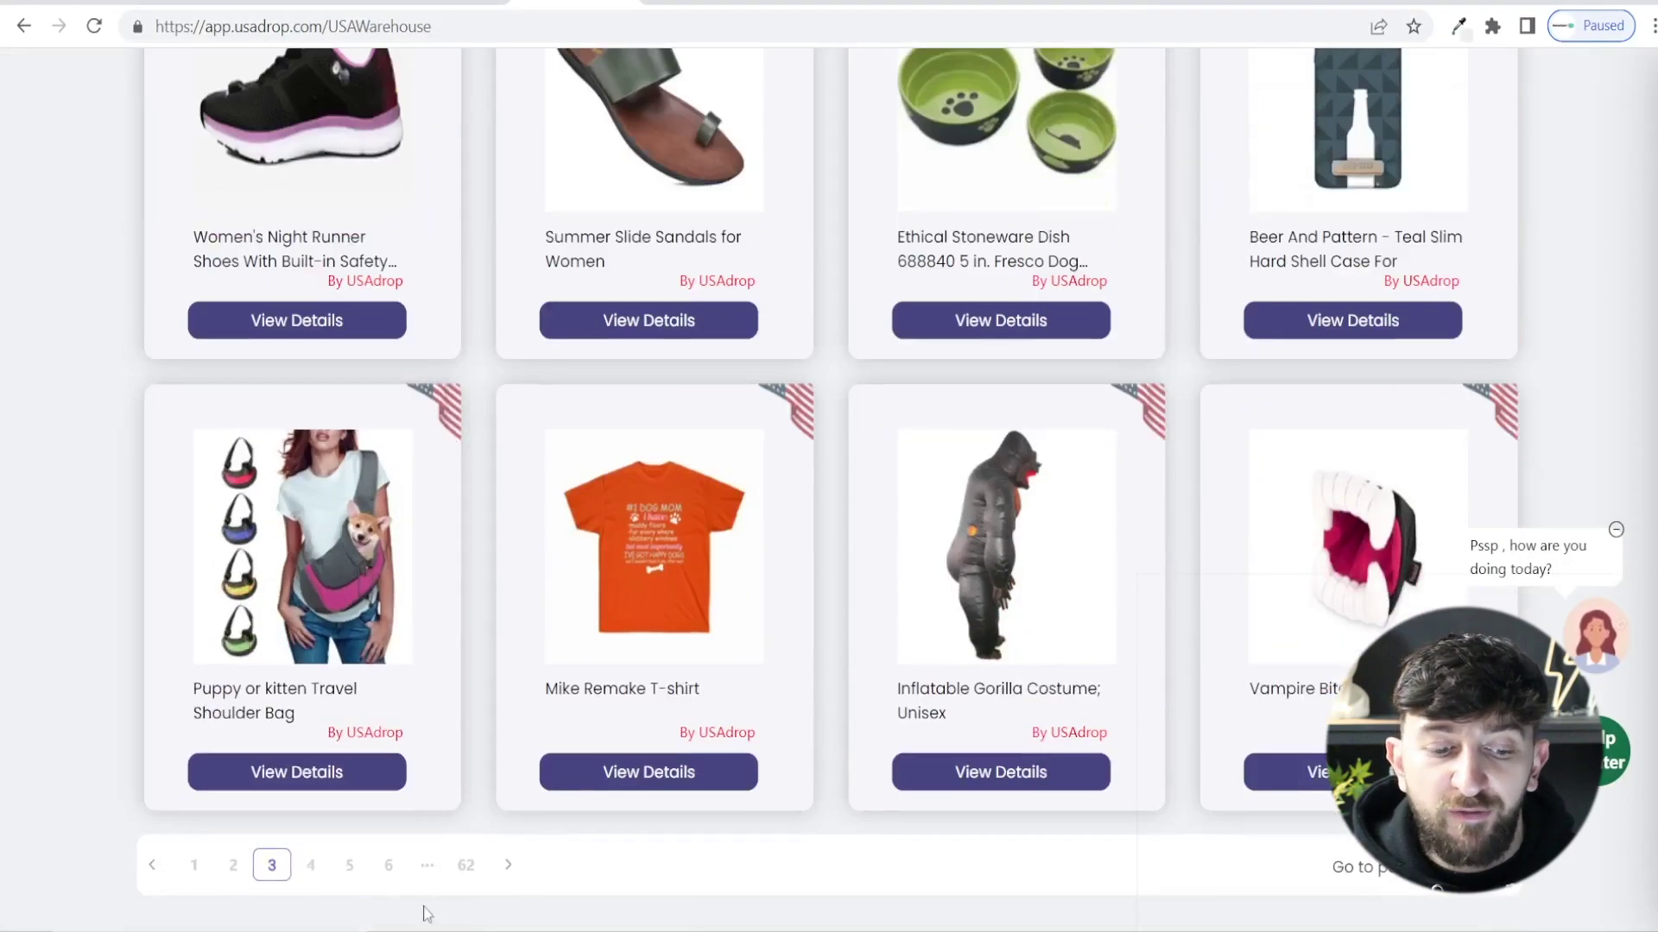
pyautogui.click(308, 872)
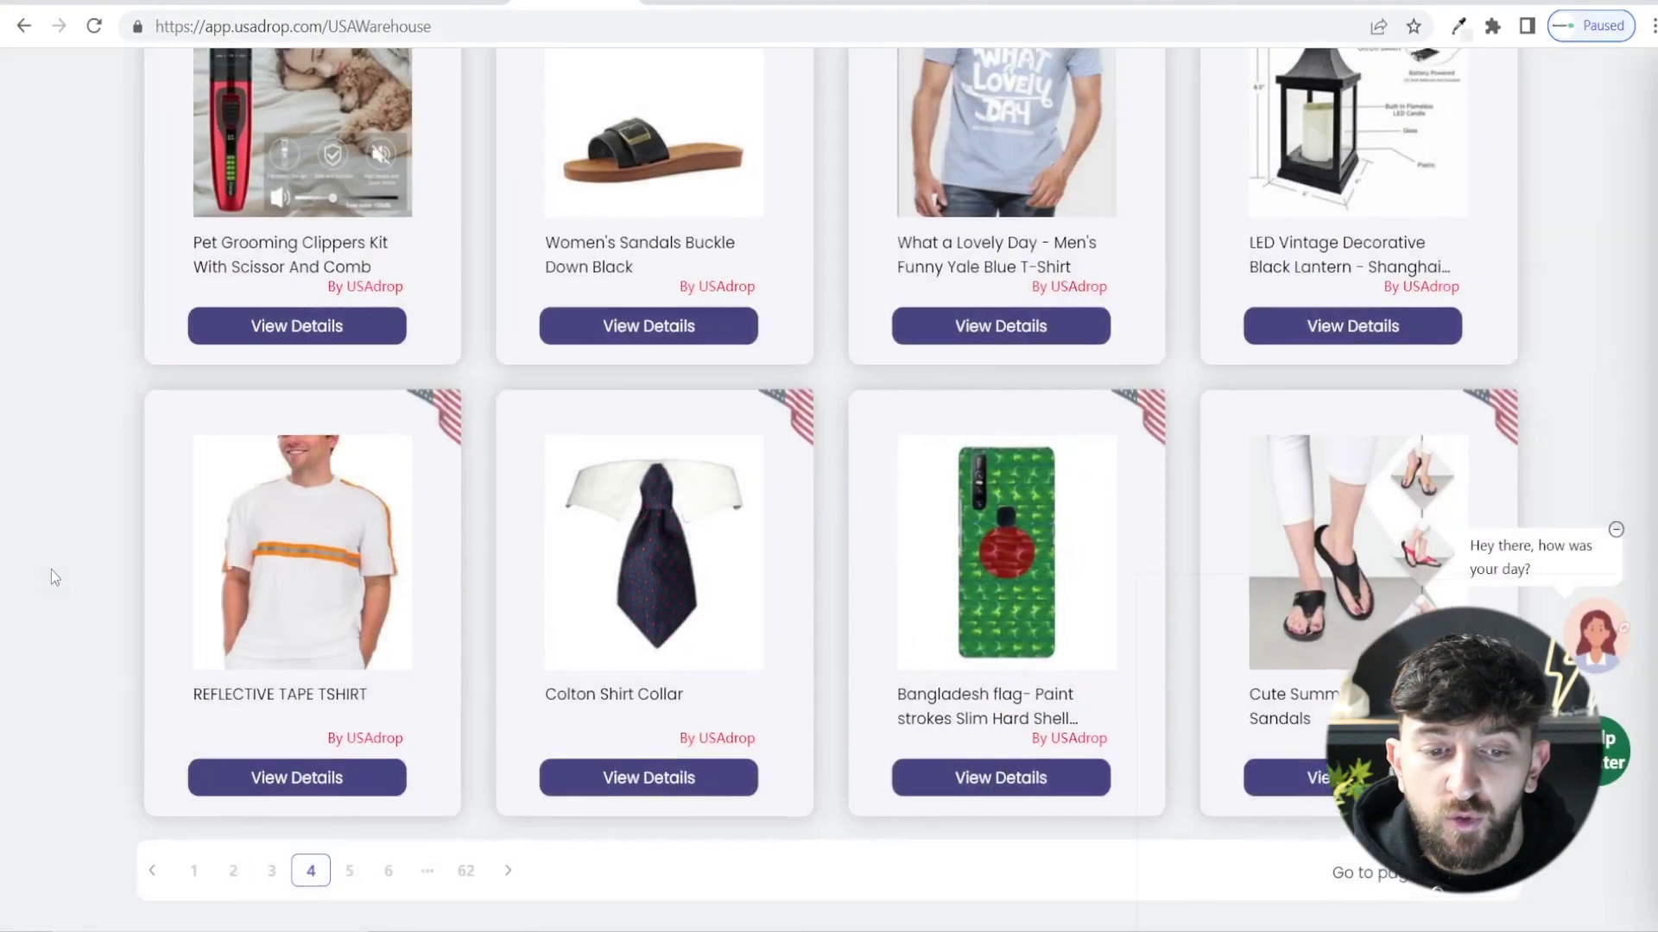
pyautogui.scroll(5, 50, 570)
# - Look through the Super deals products and open the POD product catalogue
pyautogui.click(648, 115)
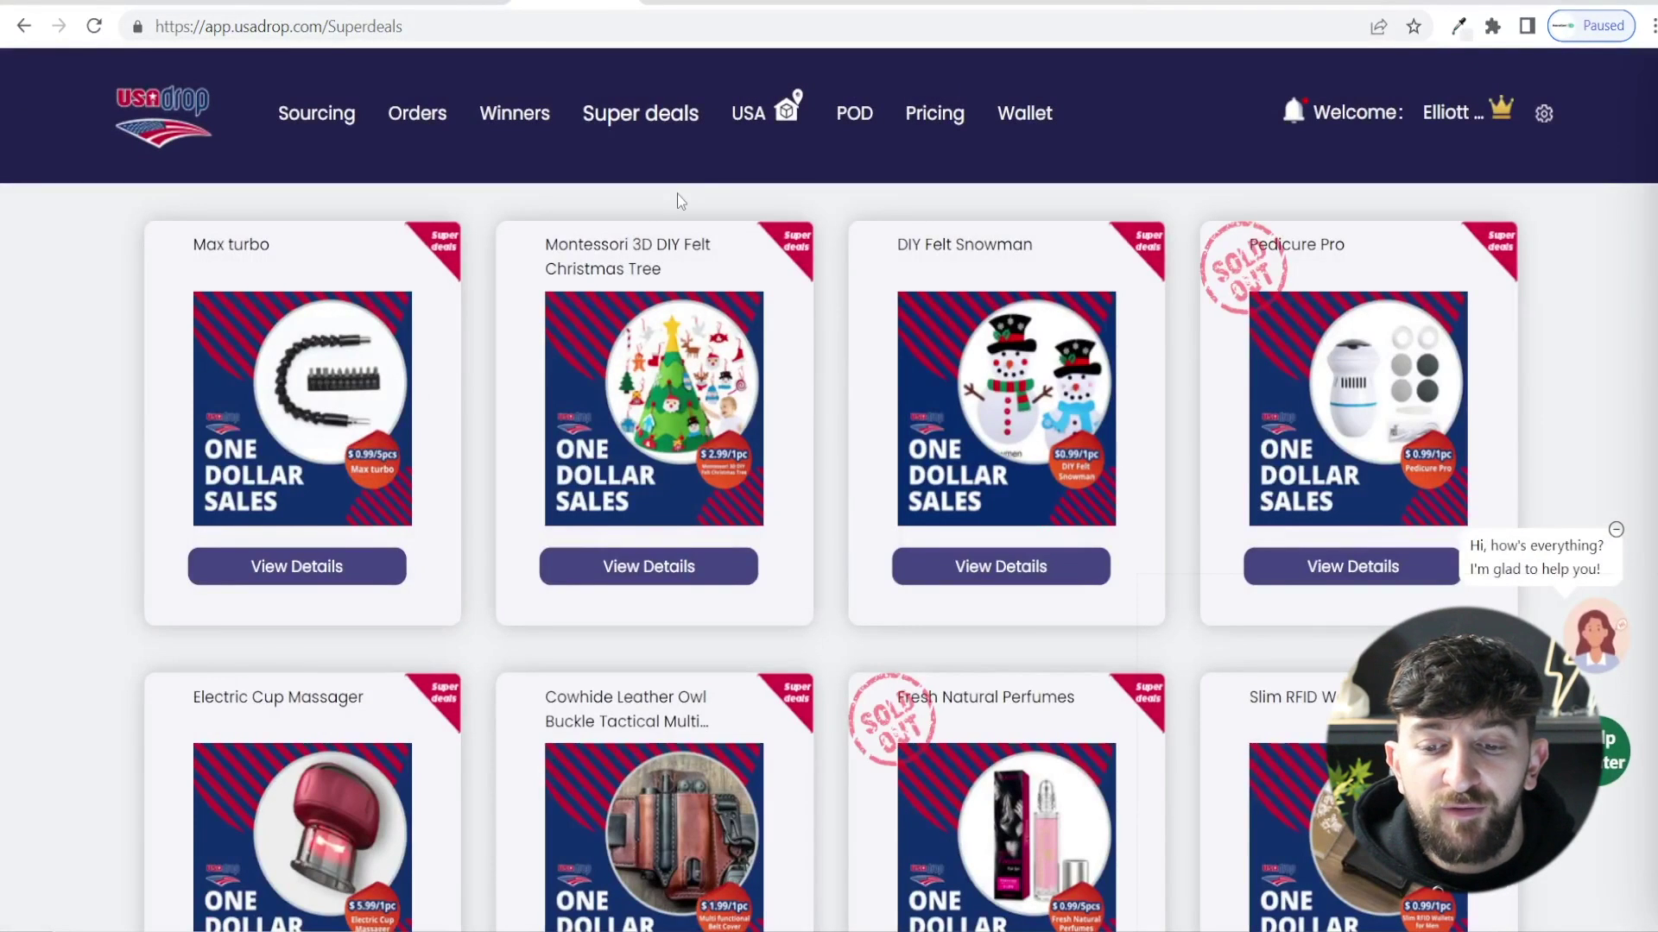
pyautogui.scroll(-3, 680, 201)
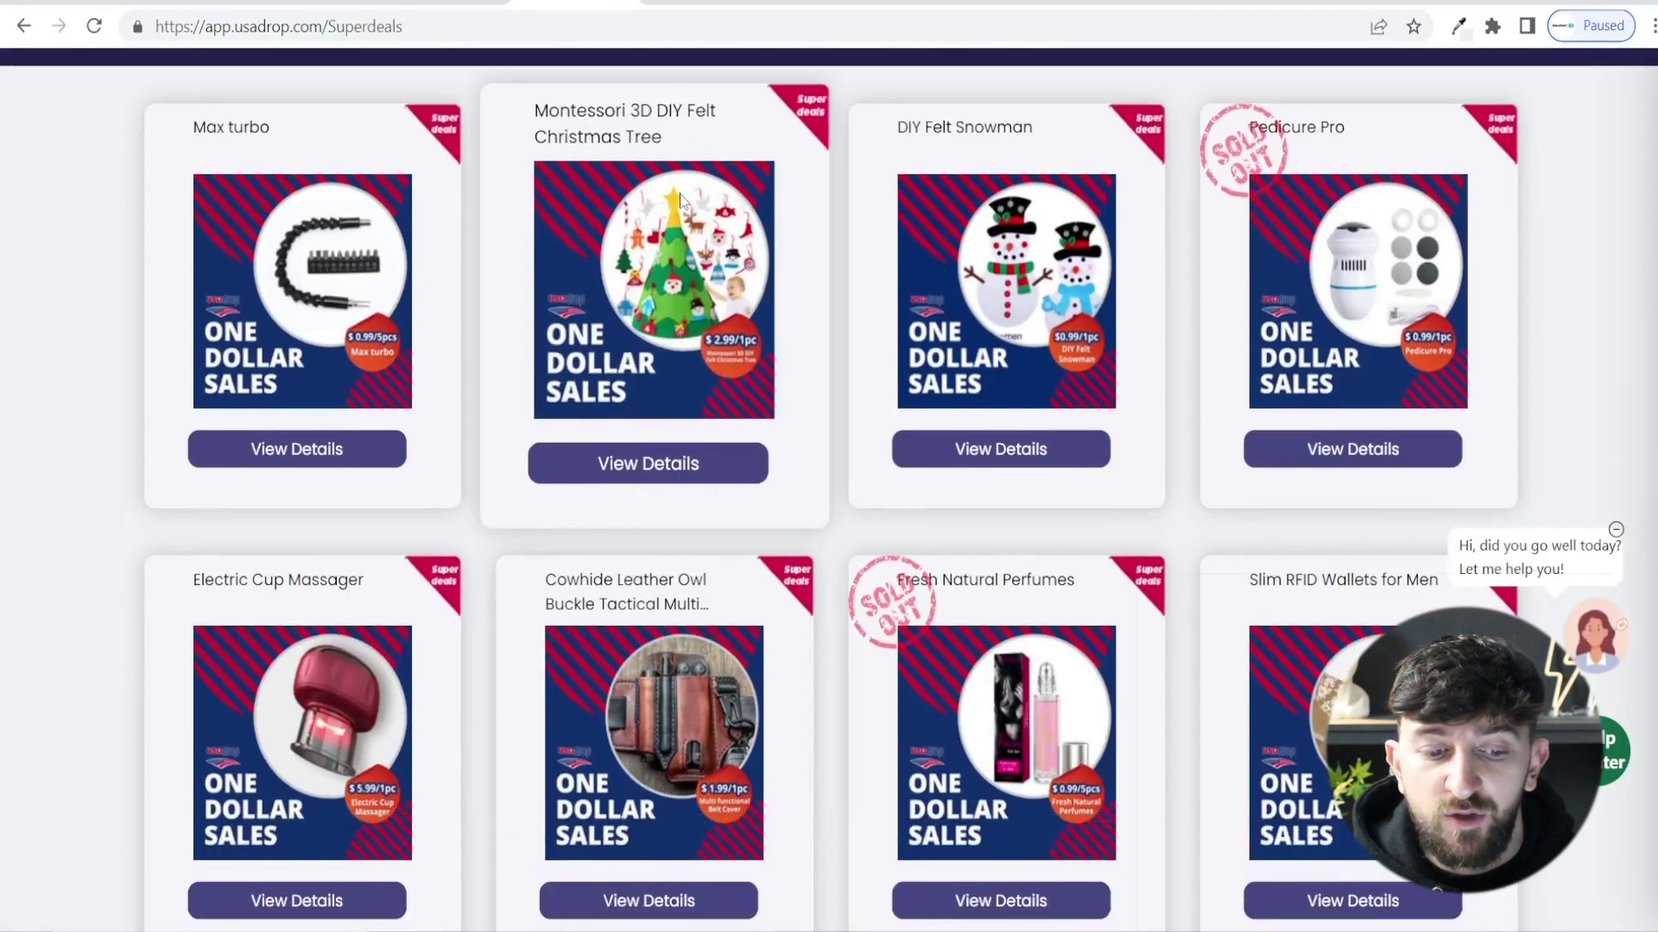
pyautogui.scroll(3, 844, 198)
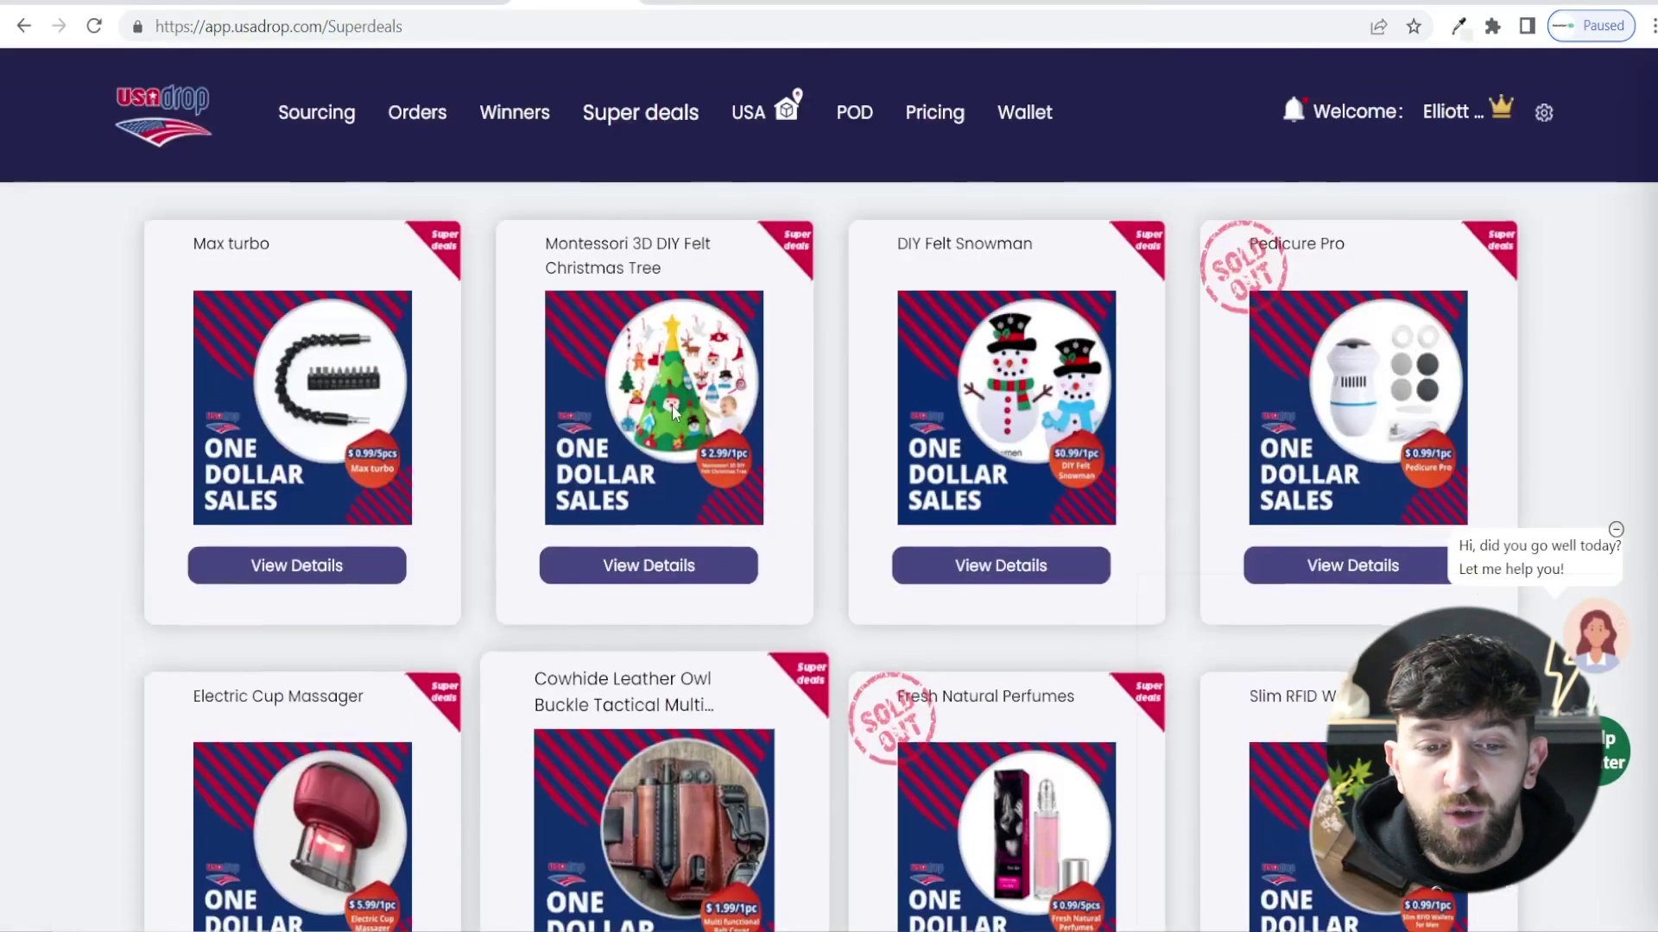
pyautogui.click(855, 114)
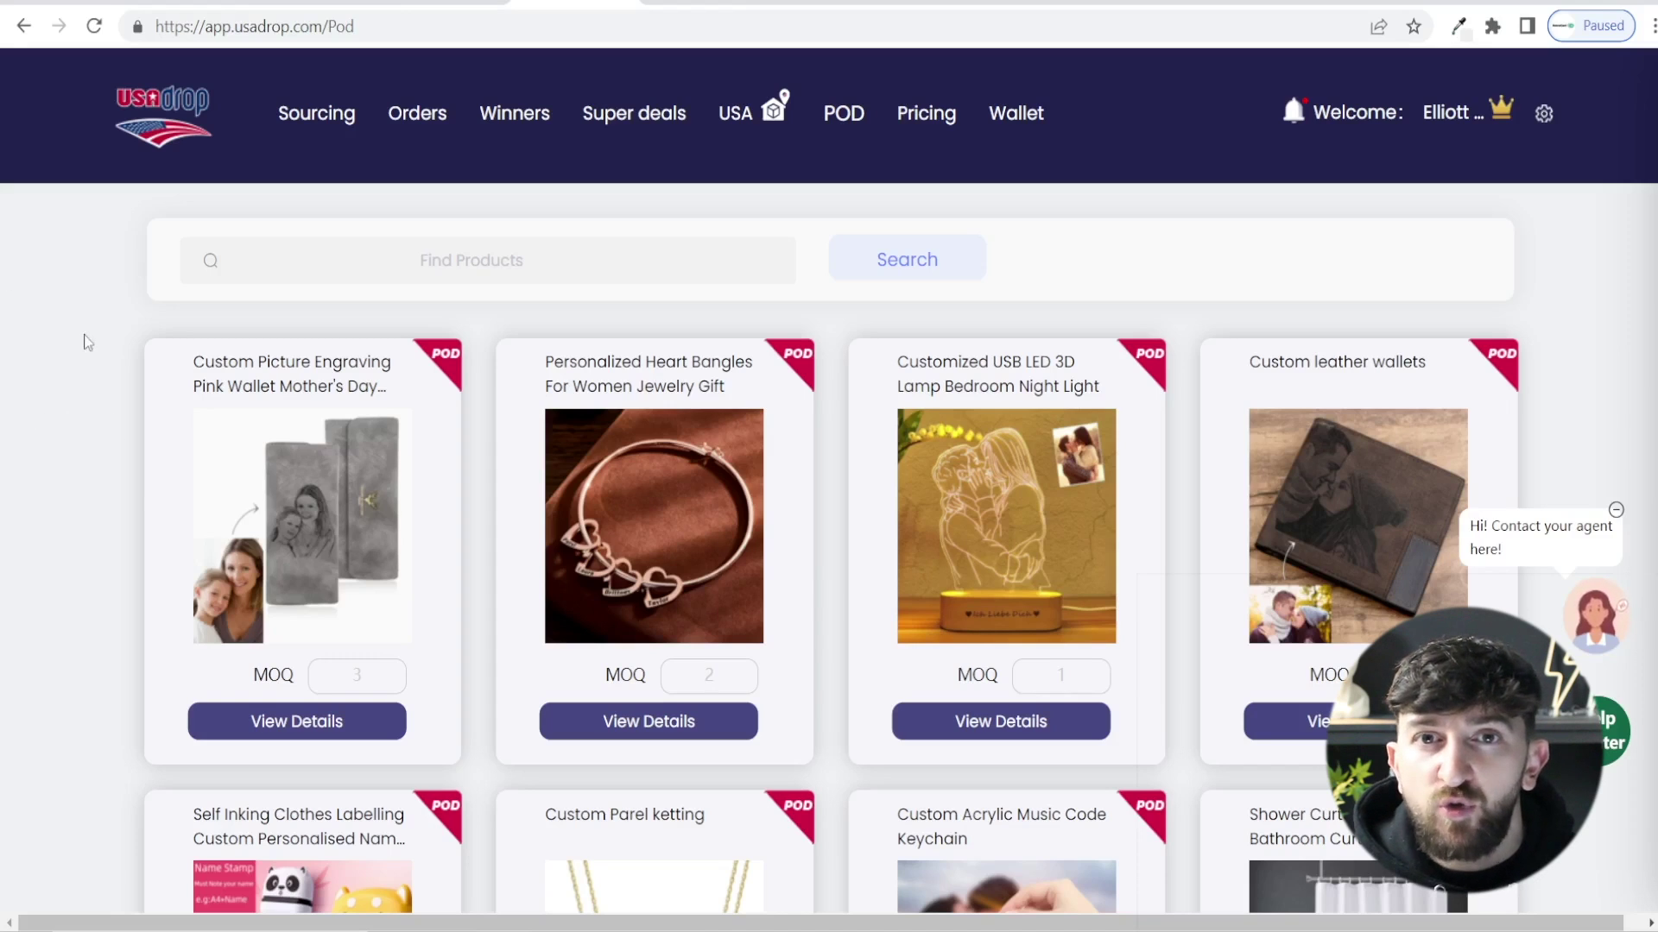
# - Copy the AliExpress link of the 6 inch 11-tone steel tongue drum and paste it into a new AliExpress sourcing request
pyautogui.click(332, 117)
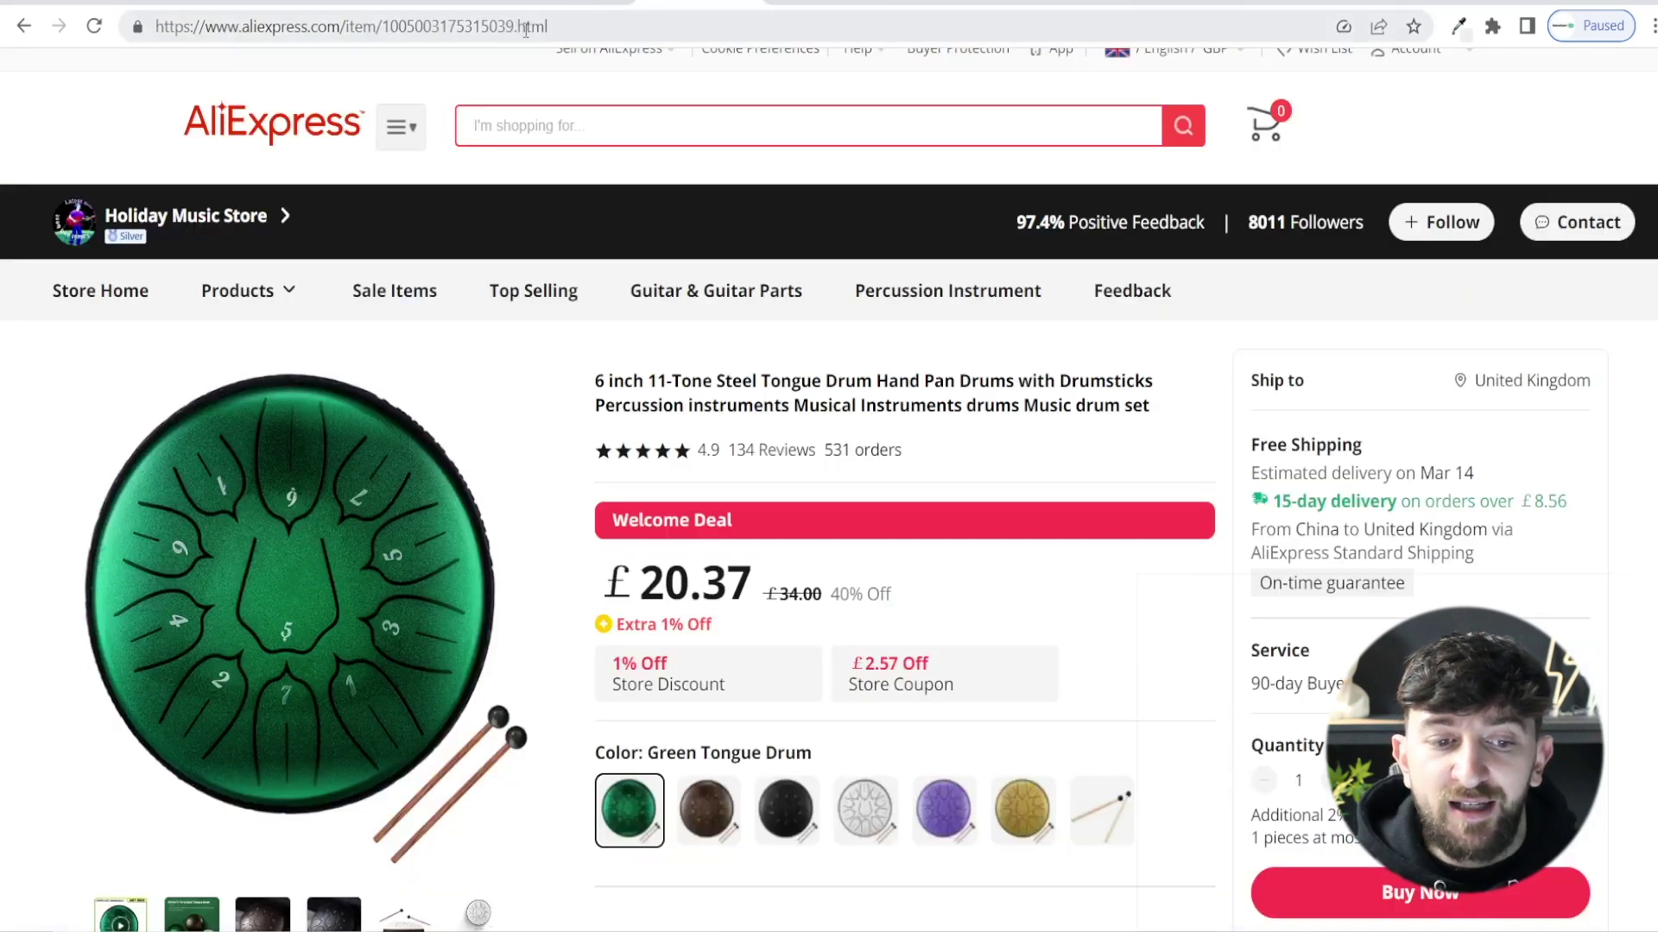
pyautogui.click(463, 27)
pyautogui.hotkey('ctrl', 'c')
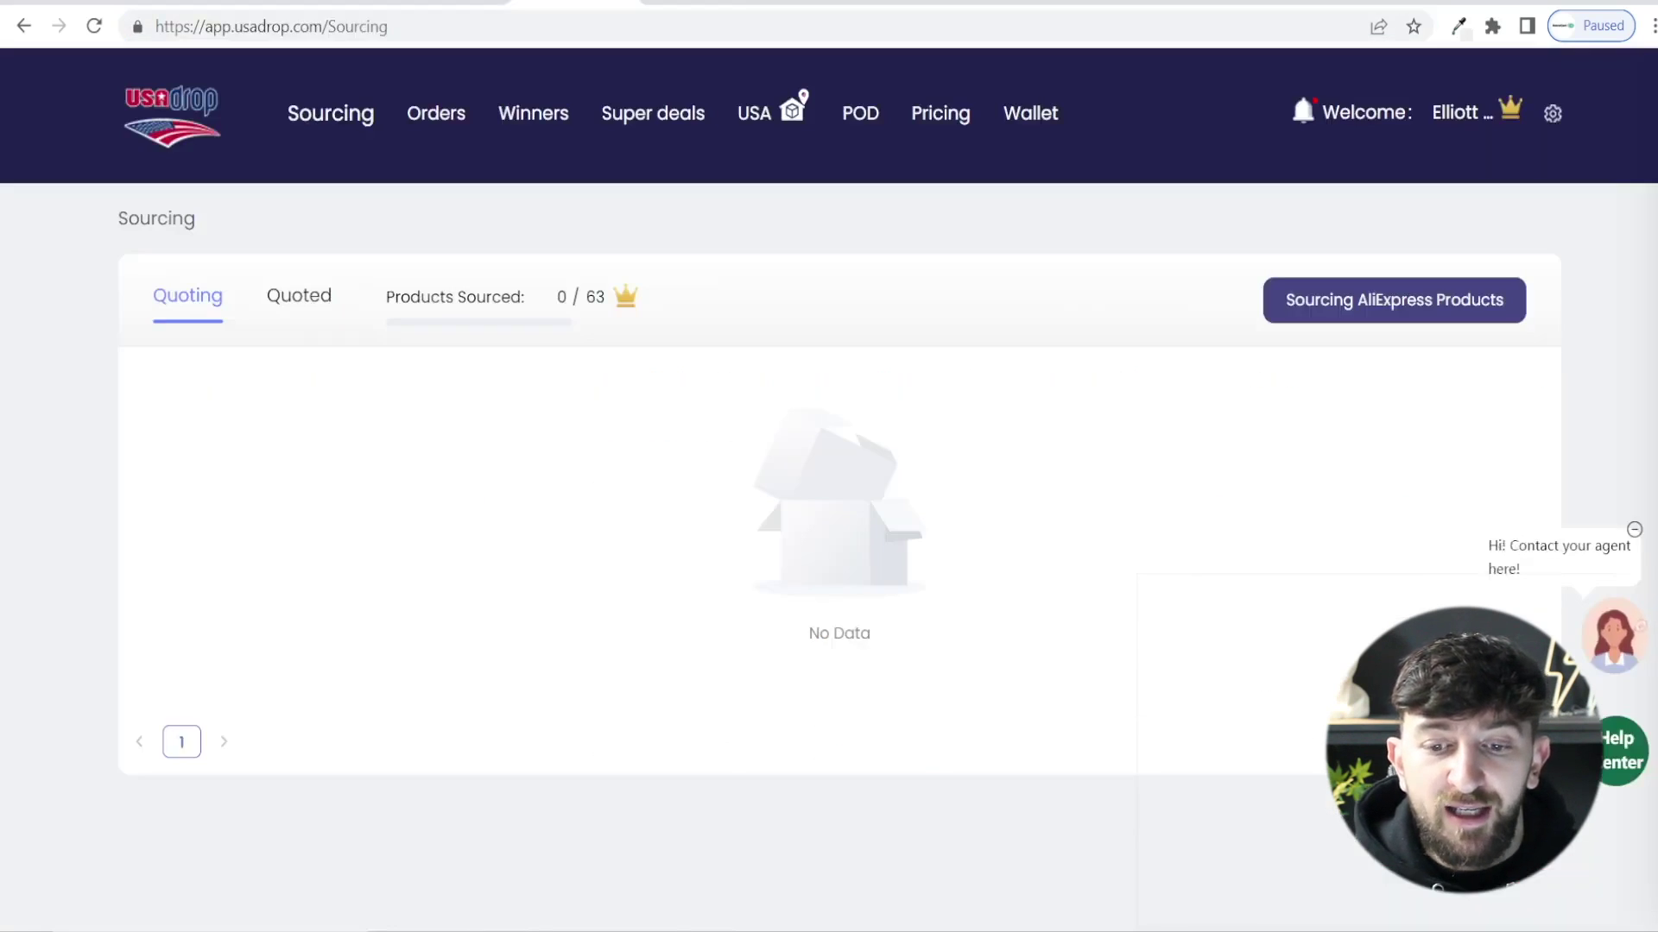
pyautogui.click(1344, 302)
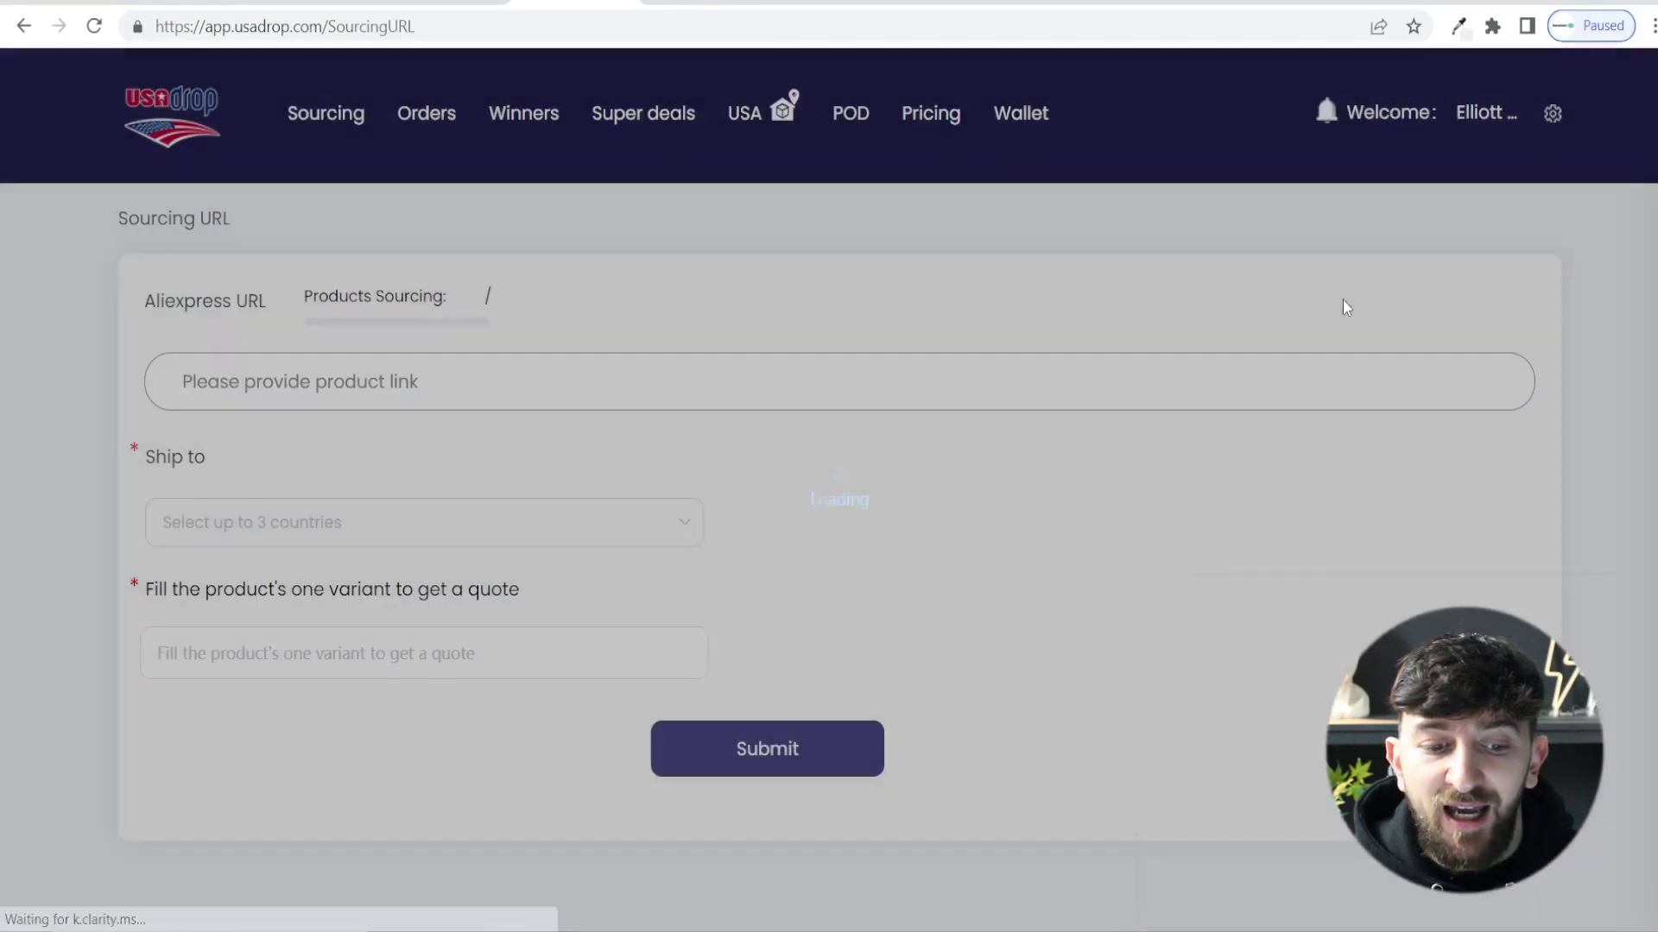
pyautogui.hotkey('ctrl', 'v')
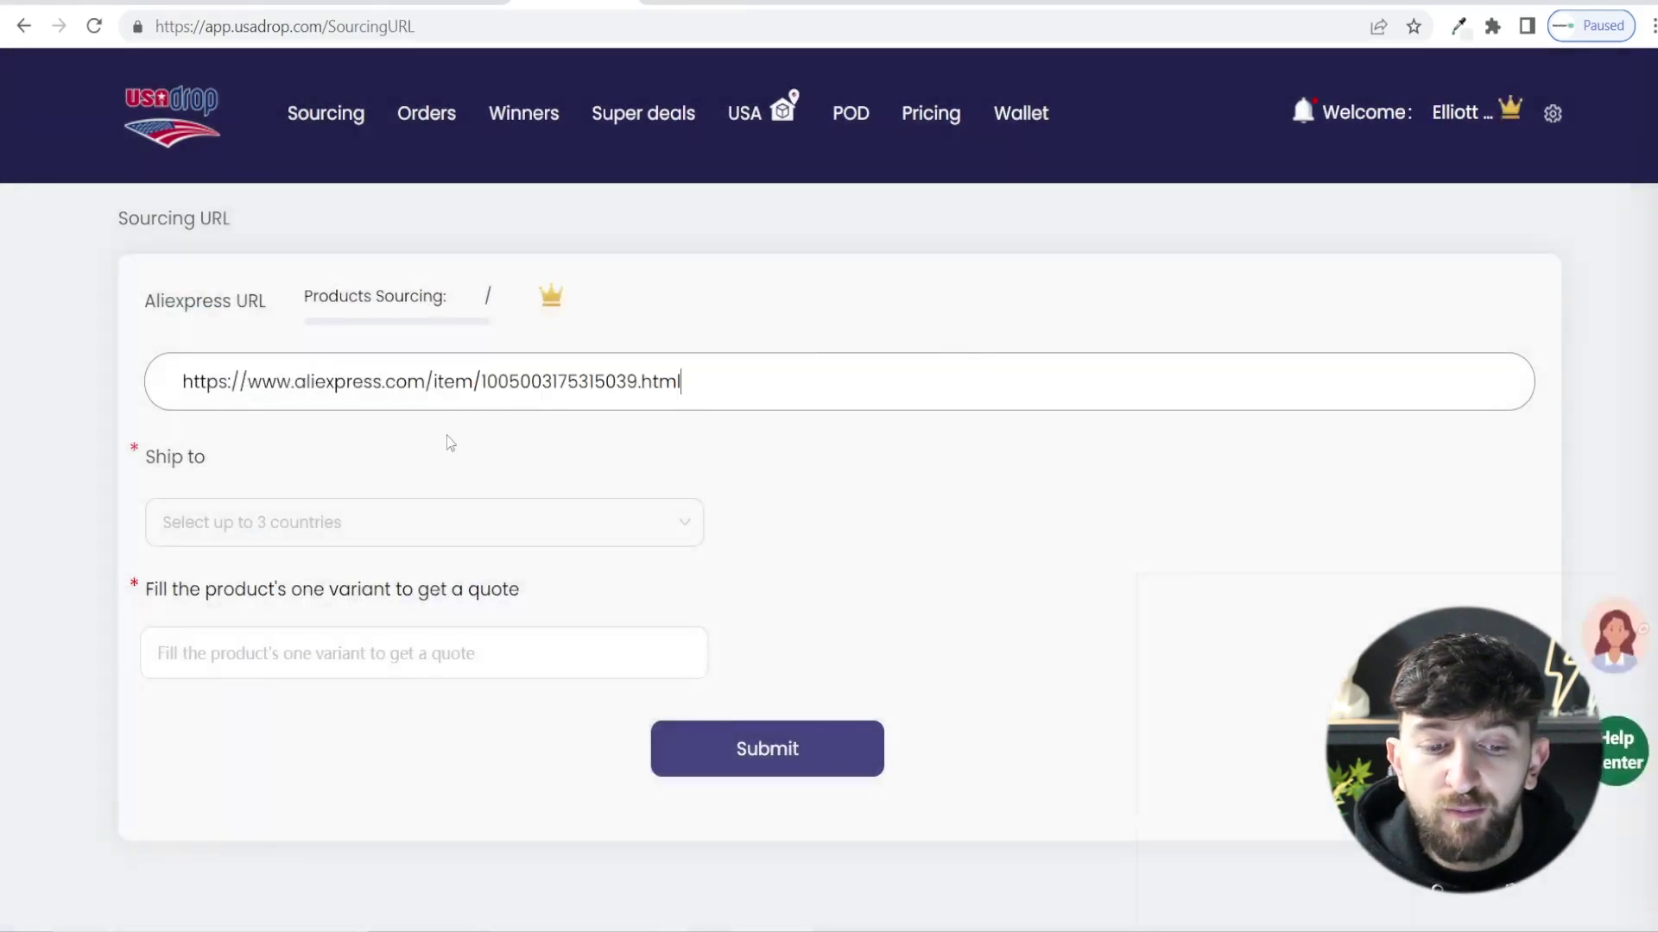
# - Set the sourcing request's ship-to countries to United States, Canada and United Kingdom
pyautogui.click(276, 524)
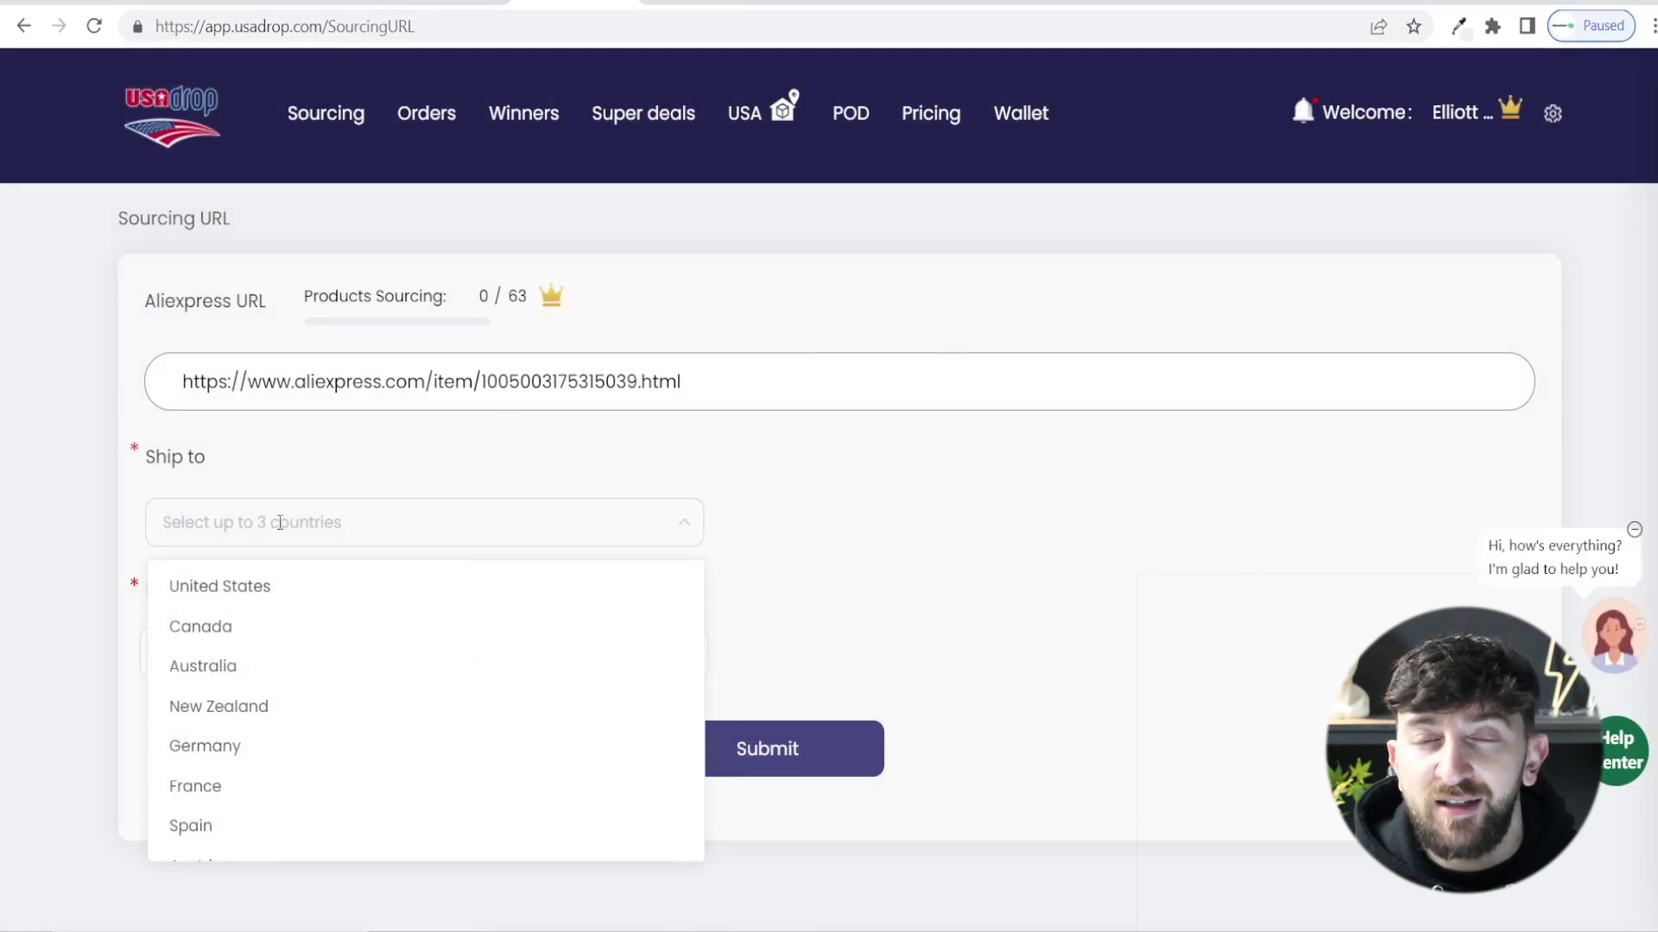
pyautogui.click(258, 598)
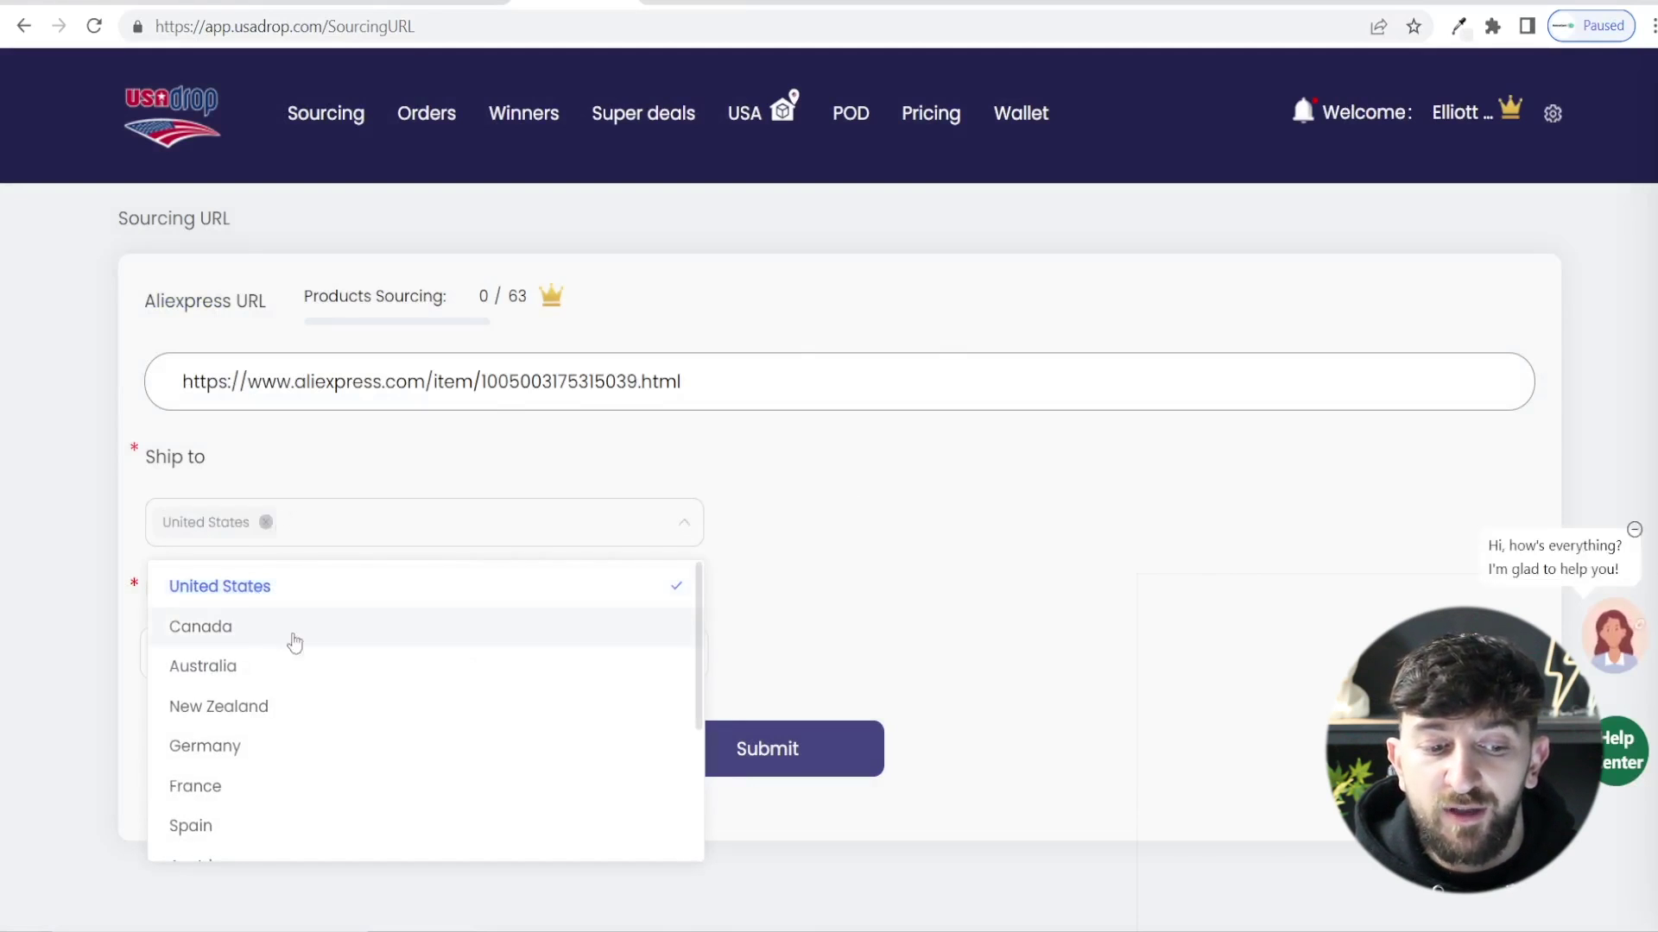
pyautogui.click(241, 635)
pyautogui.scroll(-3, 404, 753)
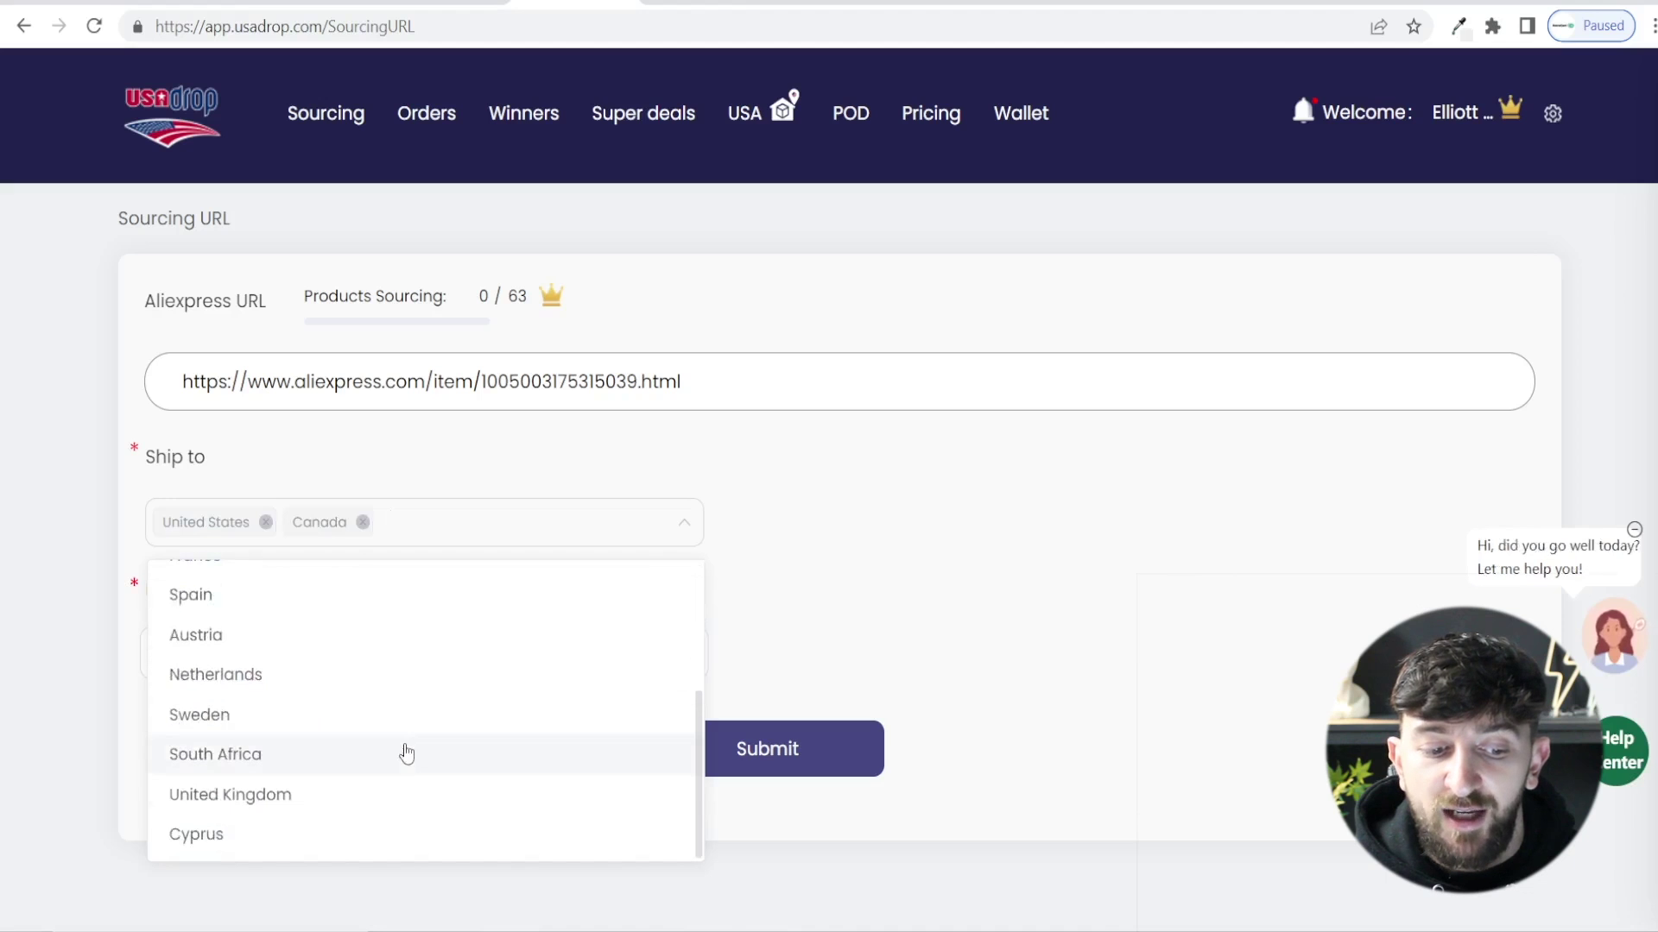
pyautogui.click(259, 796)
pyautogui.click(941, 639)
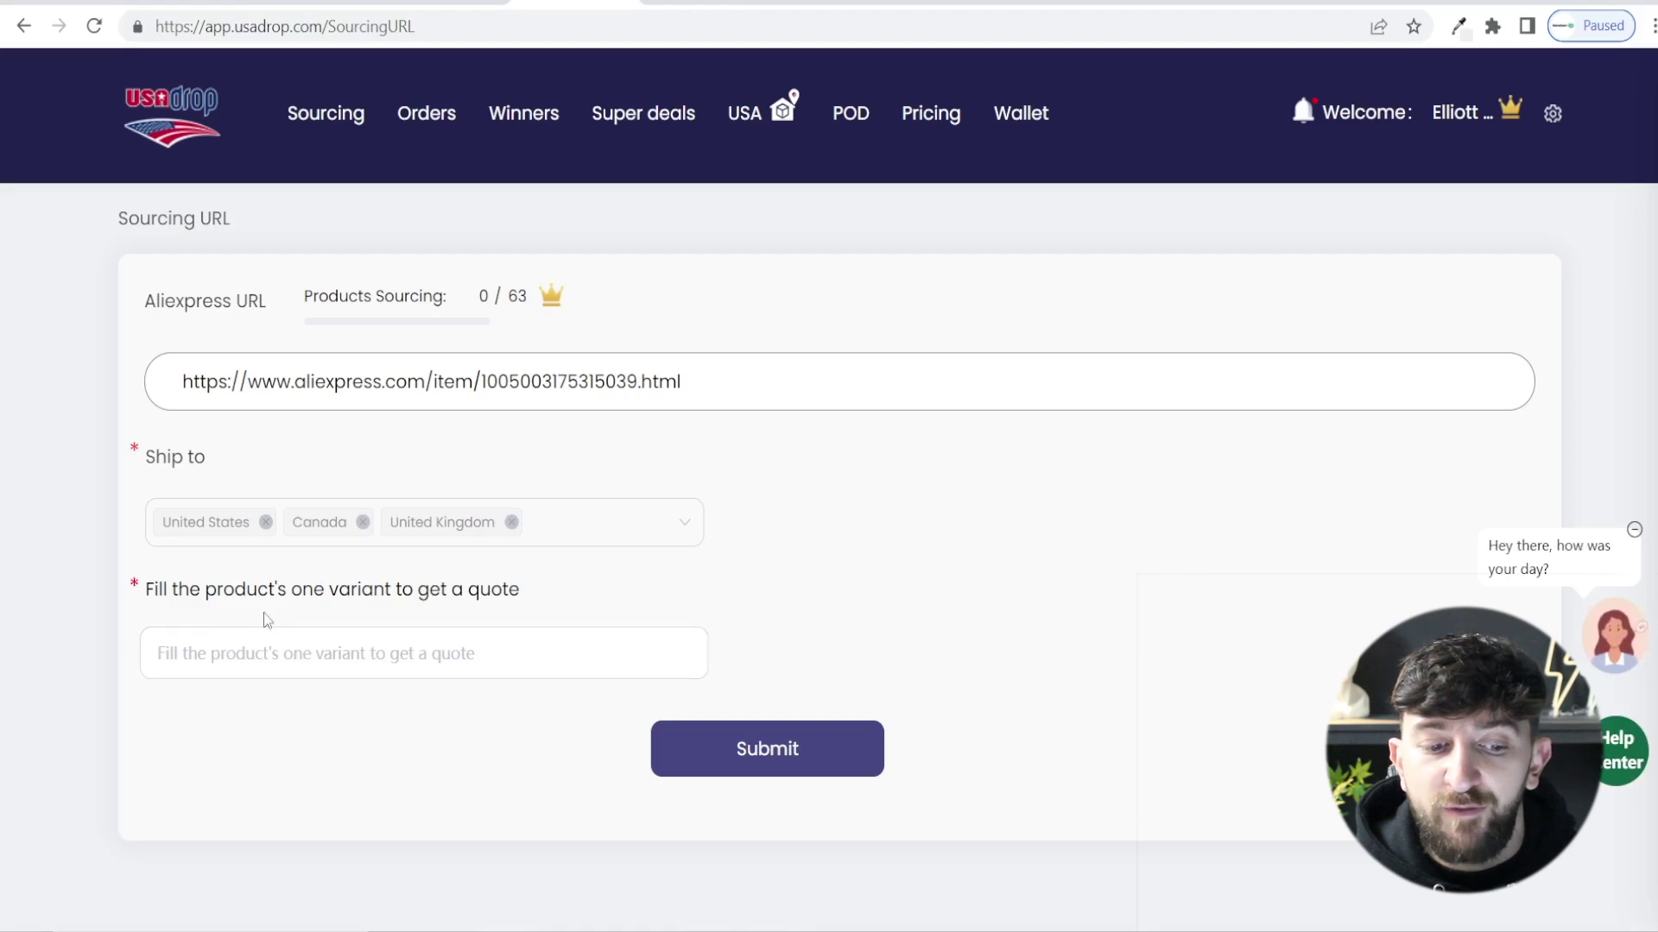
# - Fill in the variant for the quote with the copied AliExpress product link and submit the sourcing request
pyautogui.click(259, 662)
pyautogui.hotkey('ctrl', 'v')
pyautogui.click(325, 729)
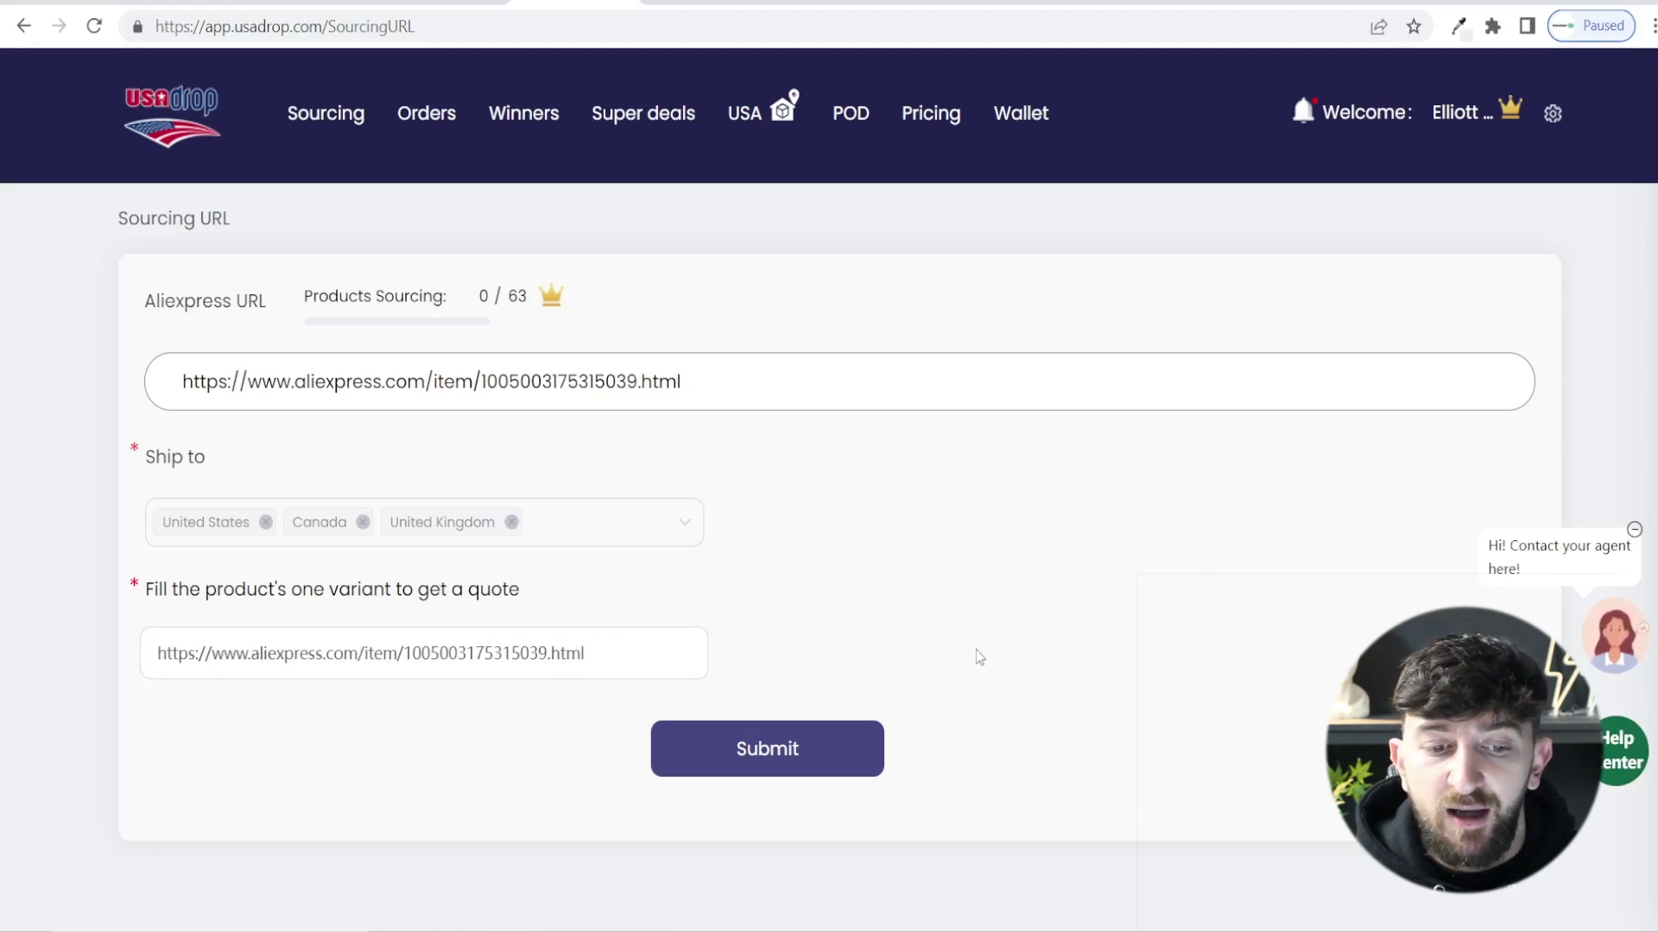
pyautogui.click(817, 757)
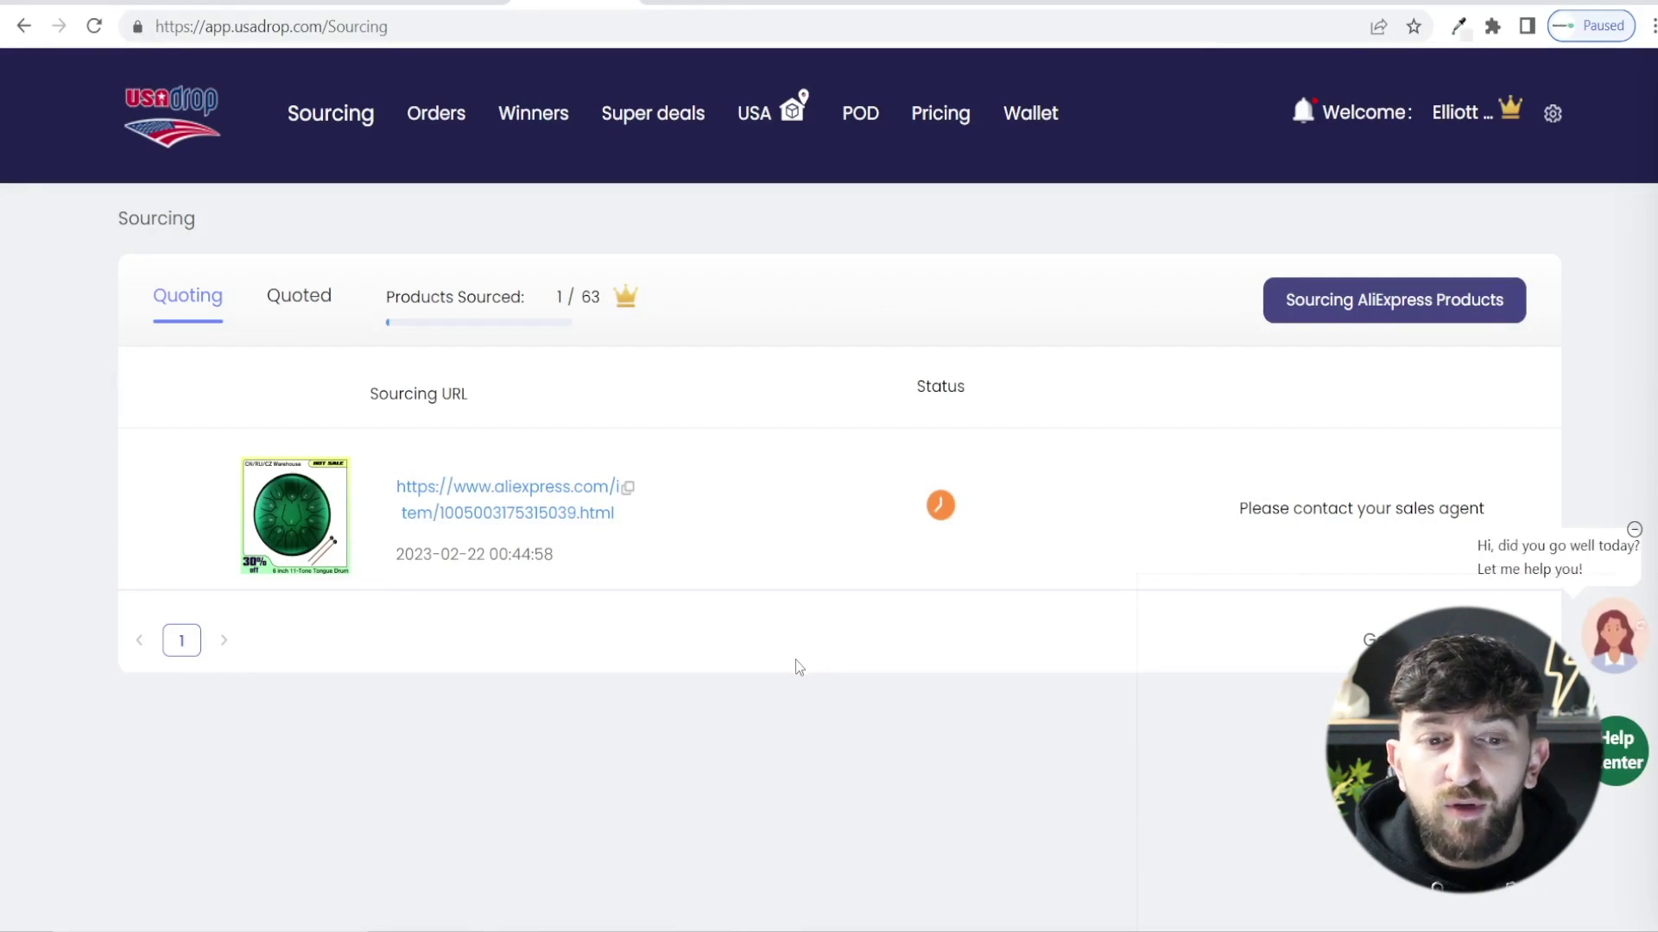
# - Open the details of the quoted steel tongue drum and review its price, country options and description
pyautogui.click(296, 302)
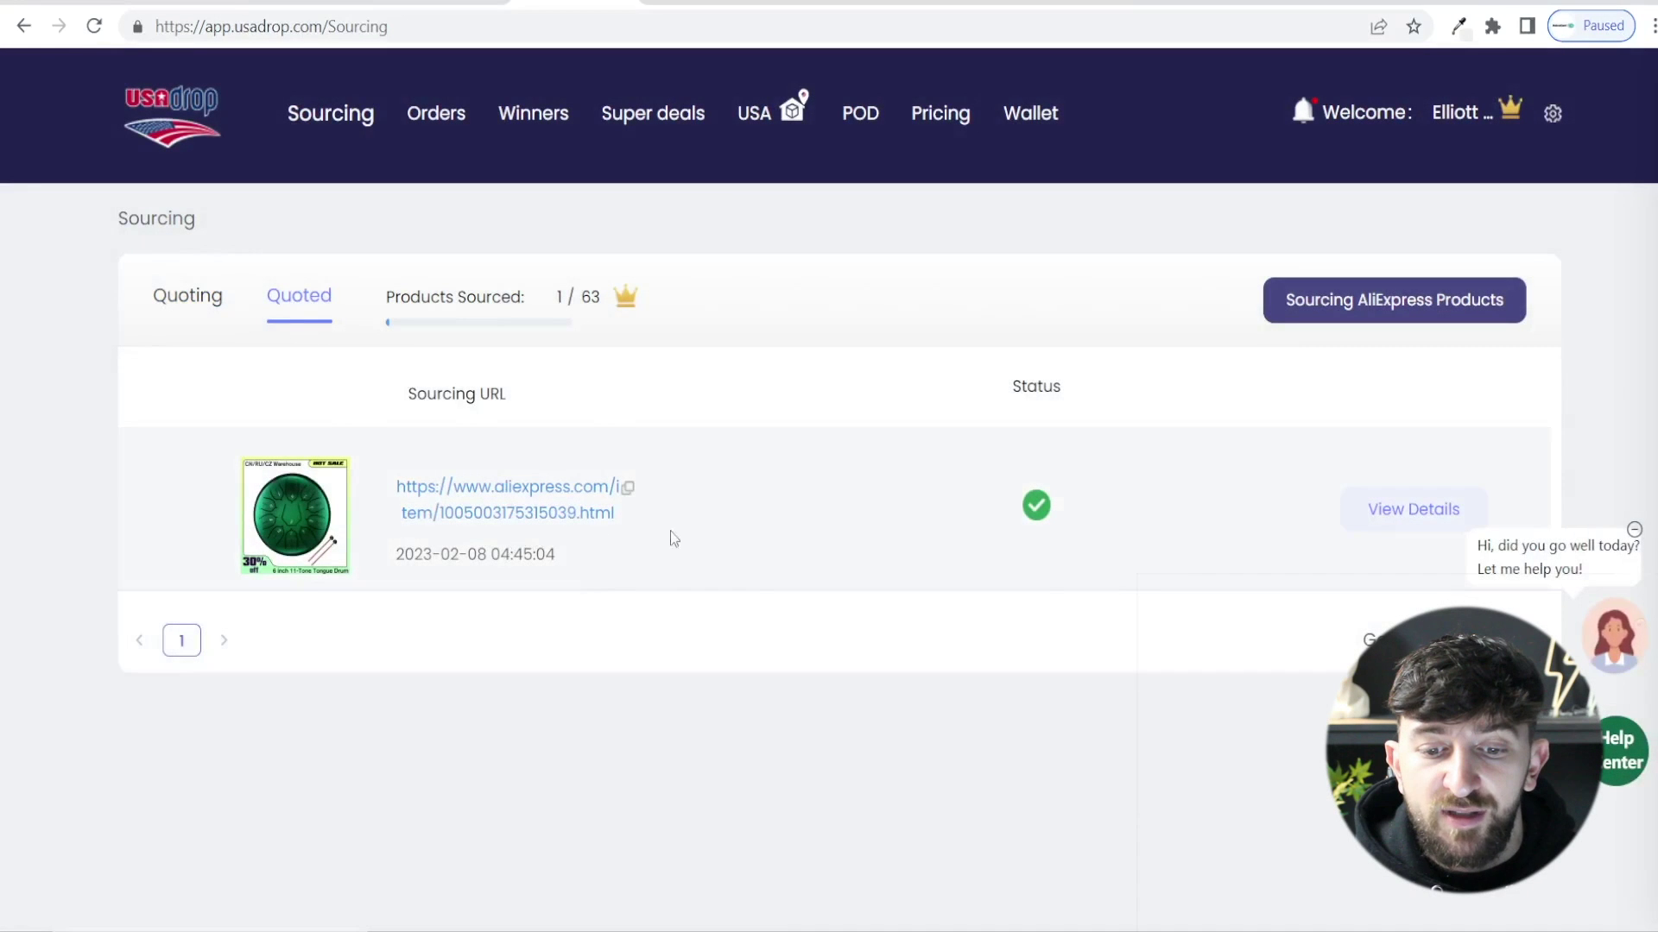
pyautogui.click(1413, 515)
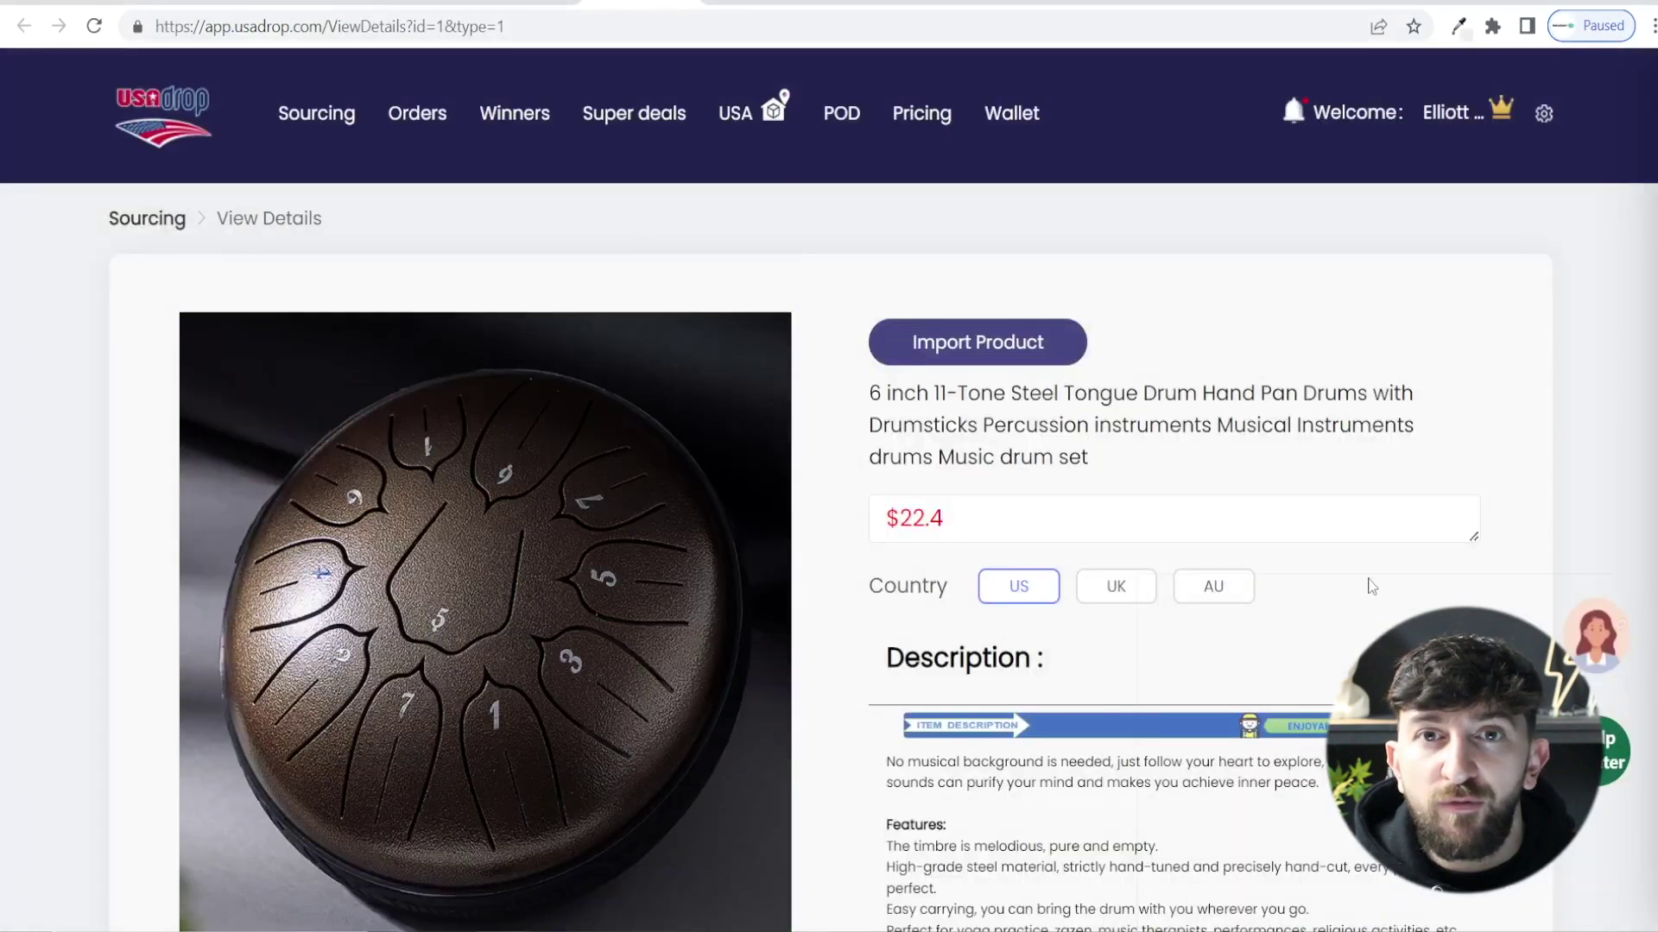
pyautogui.scroll(-5, 1282, 535)
pyautogui.scroll(-5, 1291, 532)
pyautogui.scroll(10, 1319, 532)
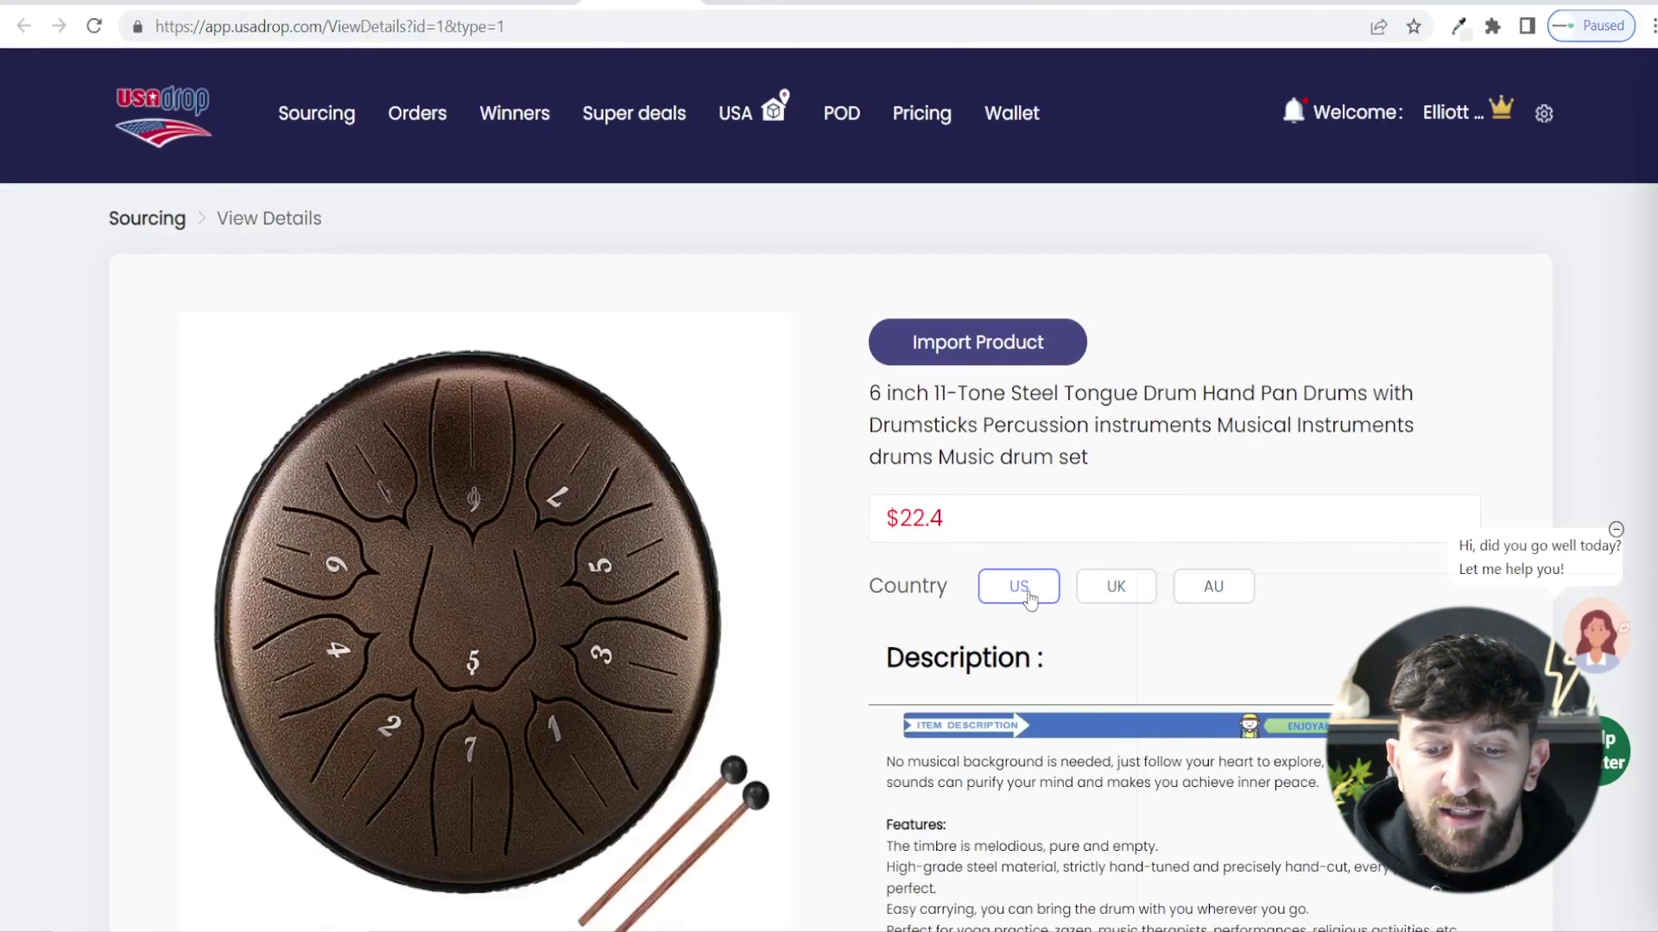
# - Compare the steel tongue drum's UK and AU prices, review its description, and add the product to the import list
pyautogui.click(1123, 604)
pyautogui.click(1214, 588)
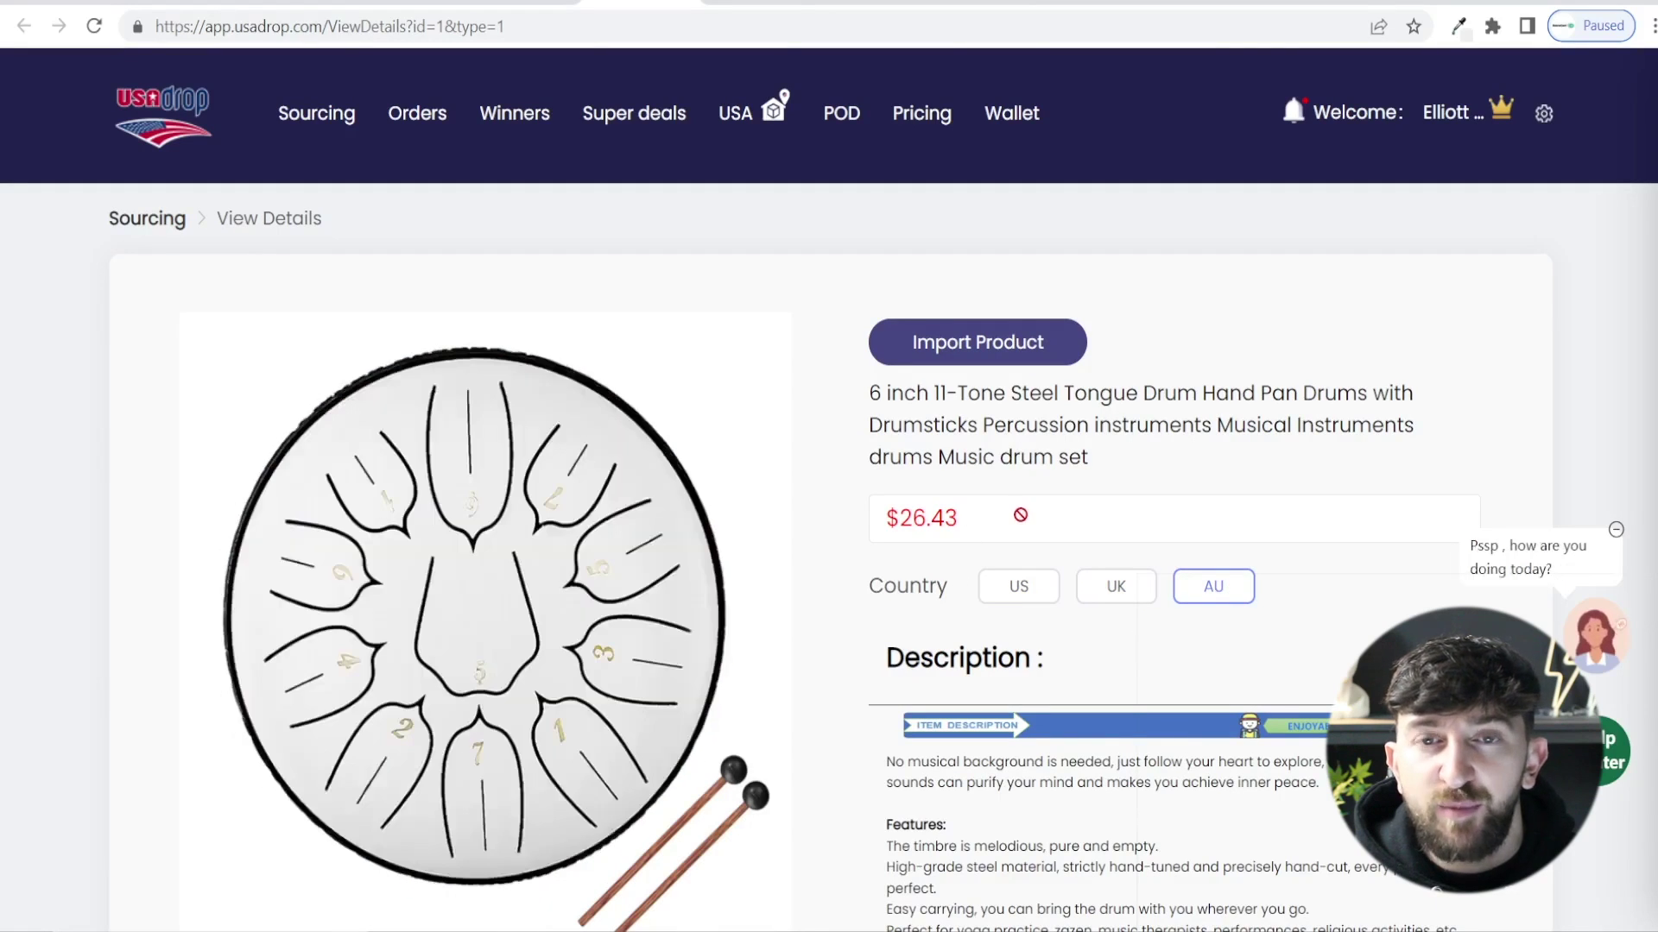
pyautogui.scroll(-20, 1234, 519)
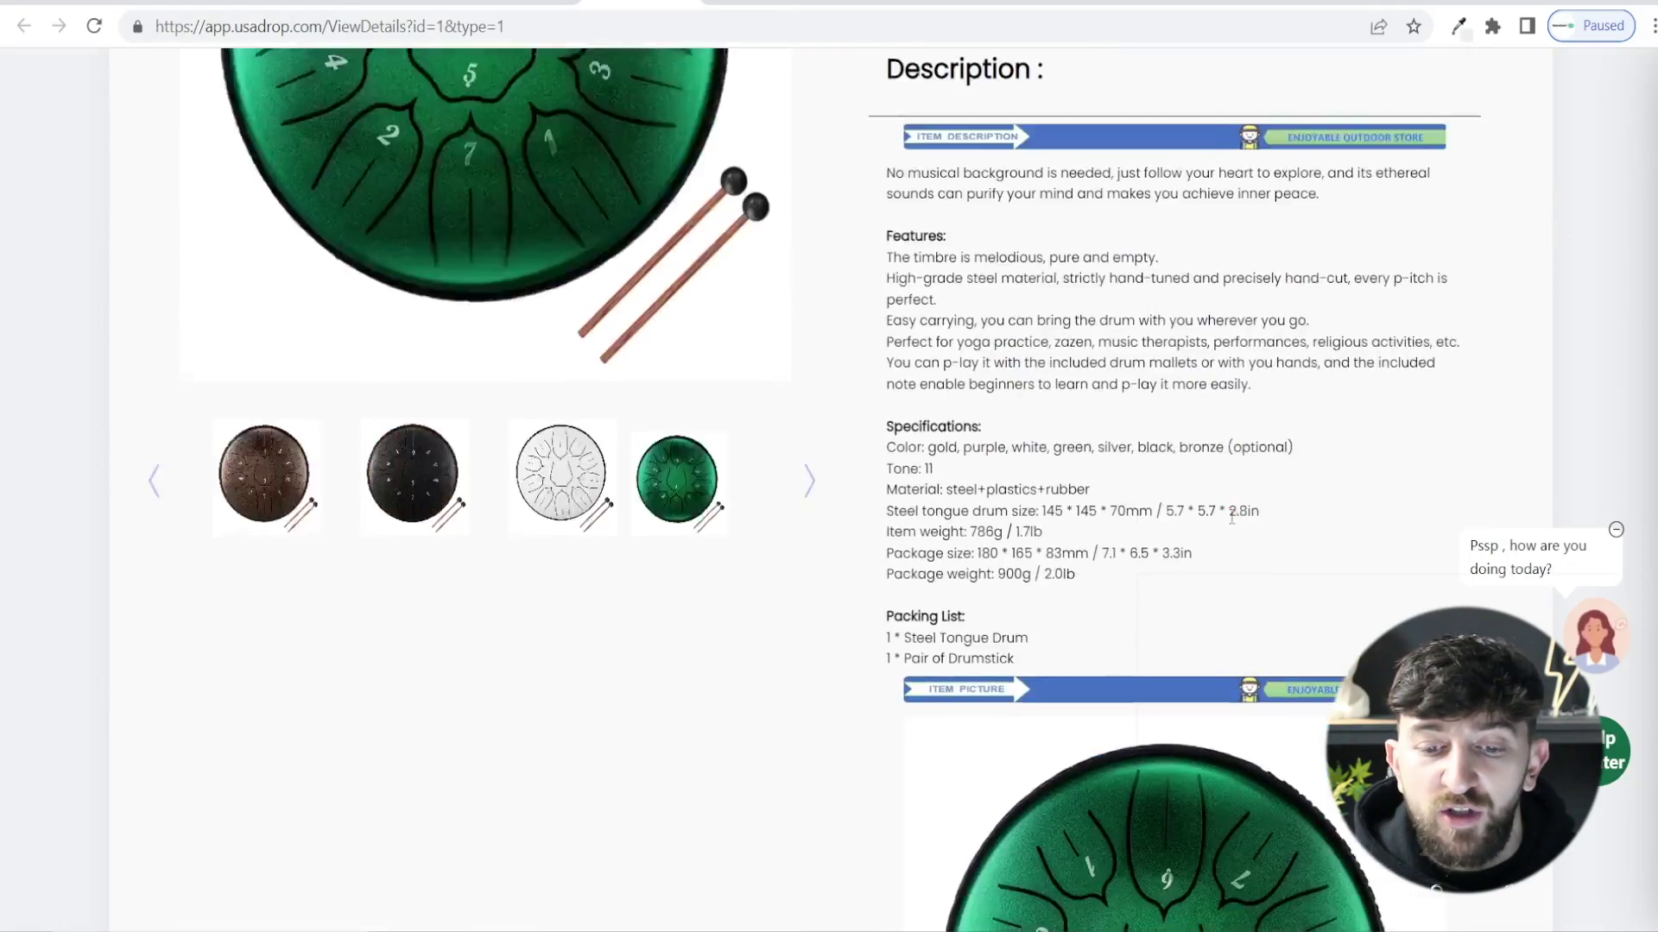
pyautogui.scroll(20, 1114, 433)
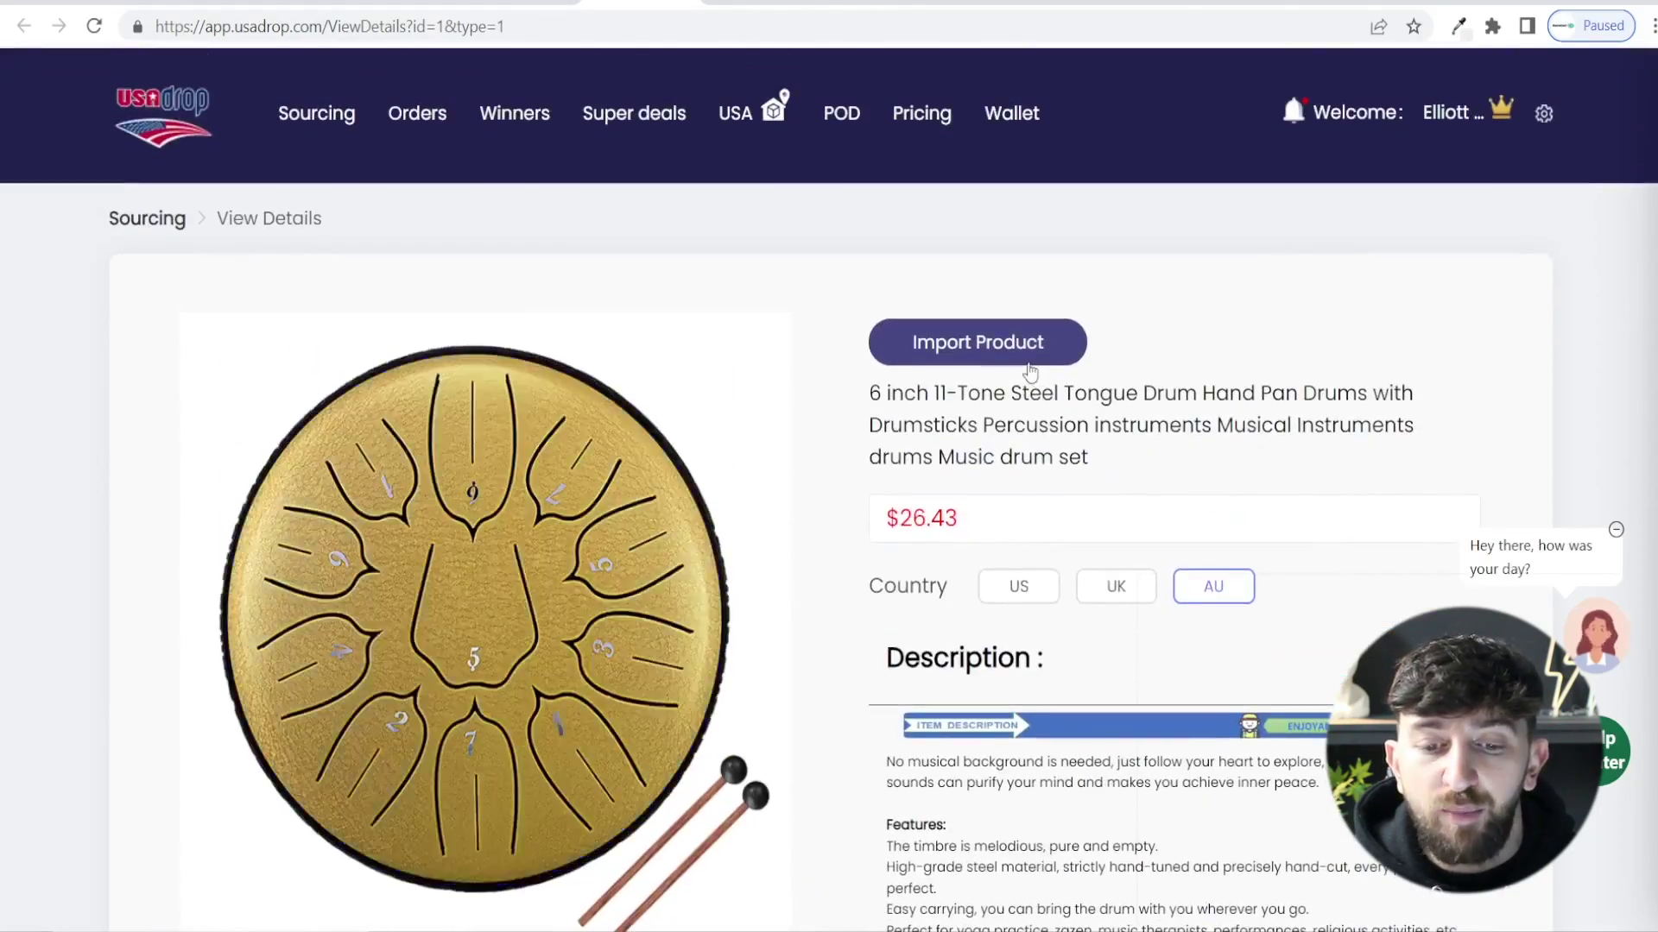
pyautogui.click(1027, 358)
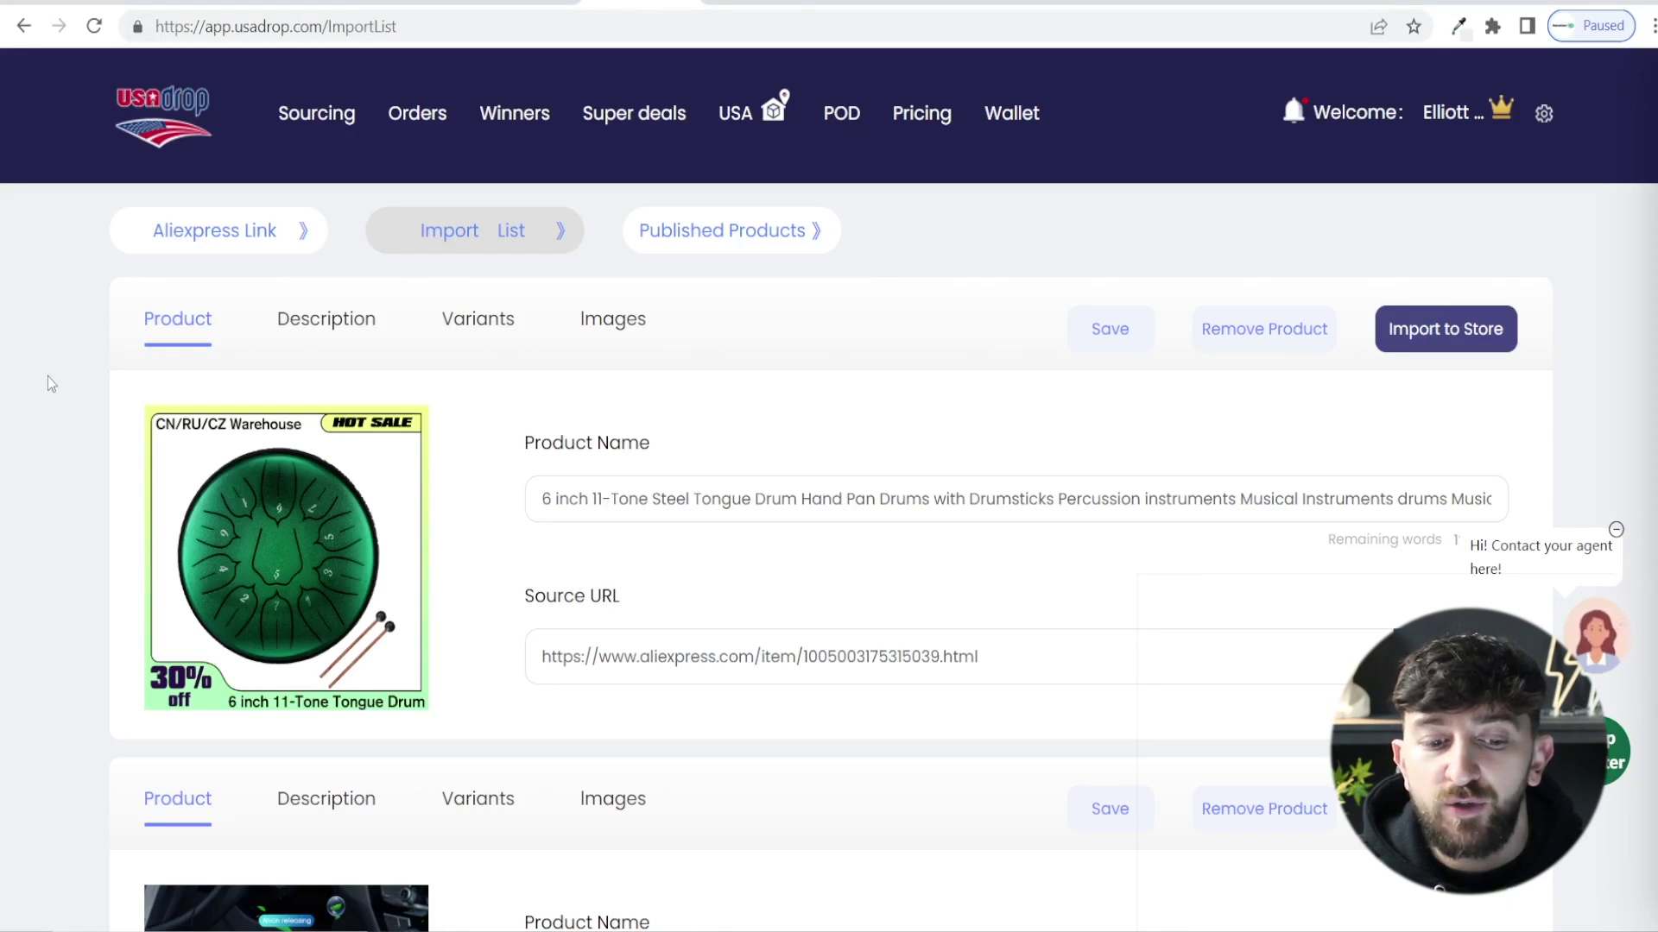
# - Review the steel tongue drum's description, variants with prices, and images in the import list
pyautogui.click(324, 327)
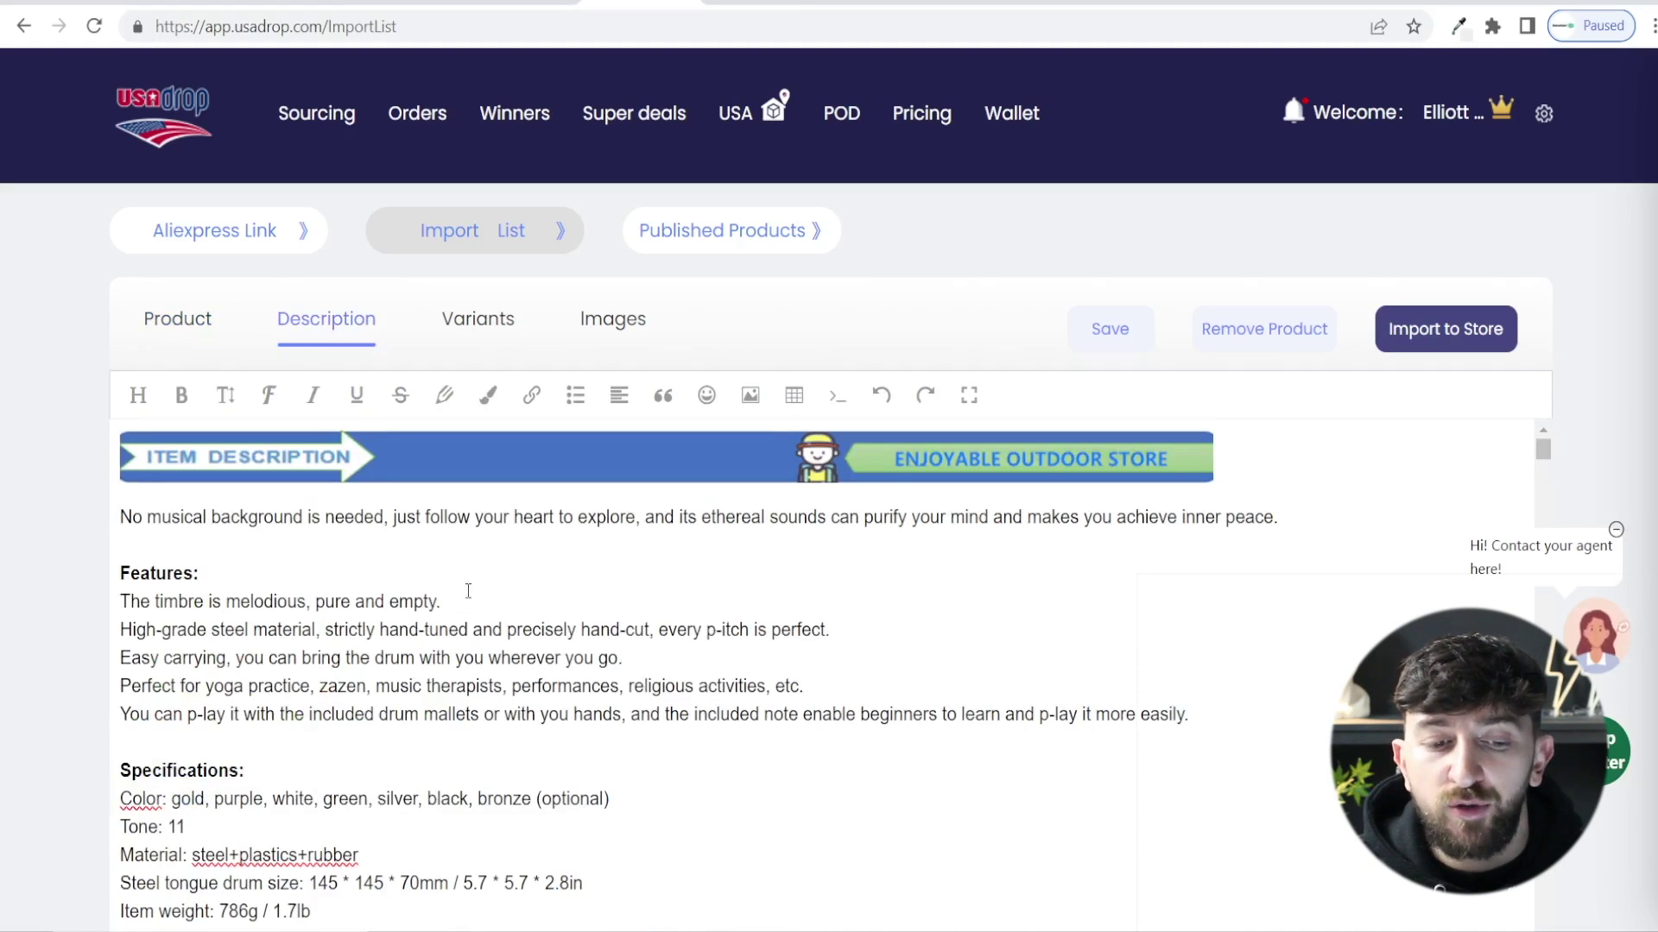
pyautogui.click(478, 322)
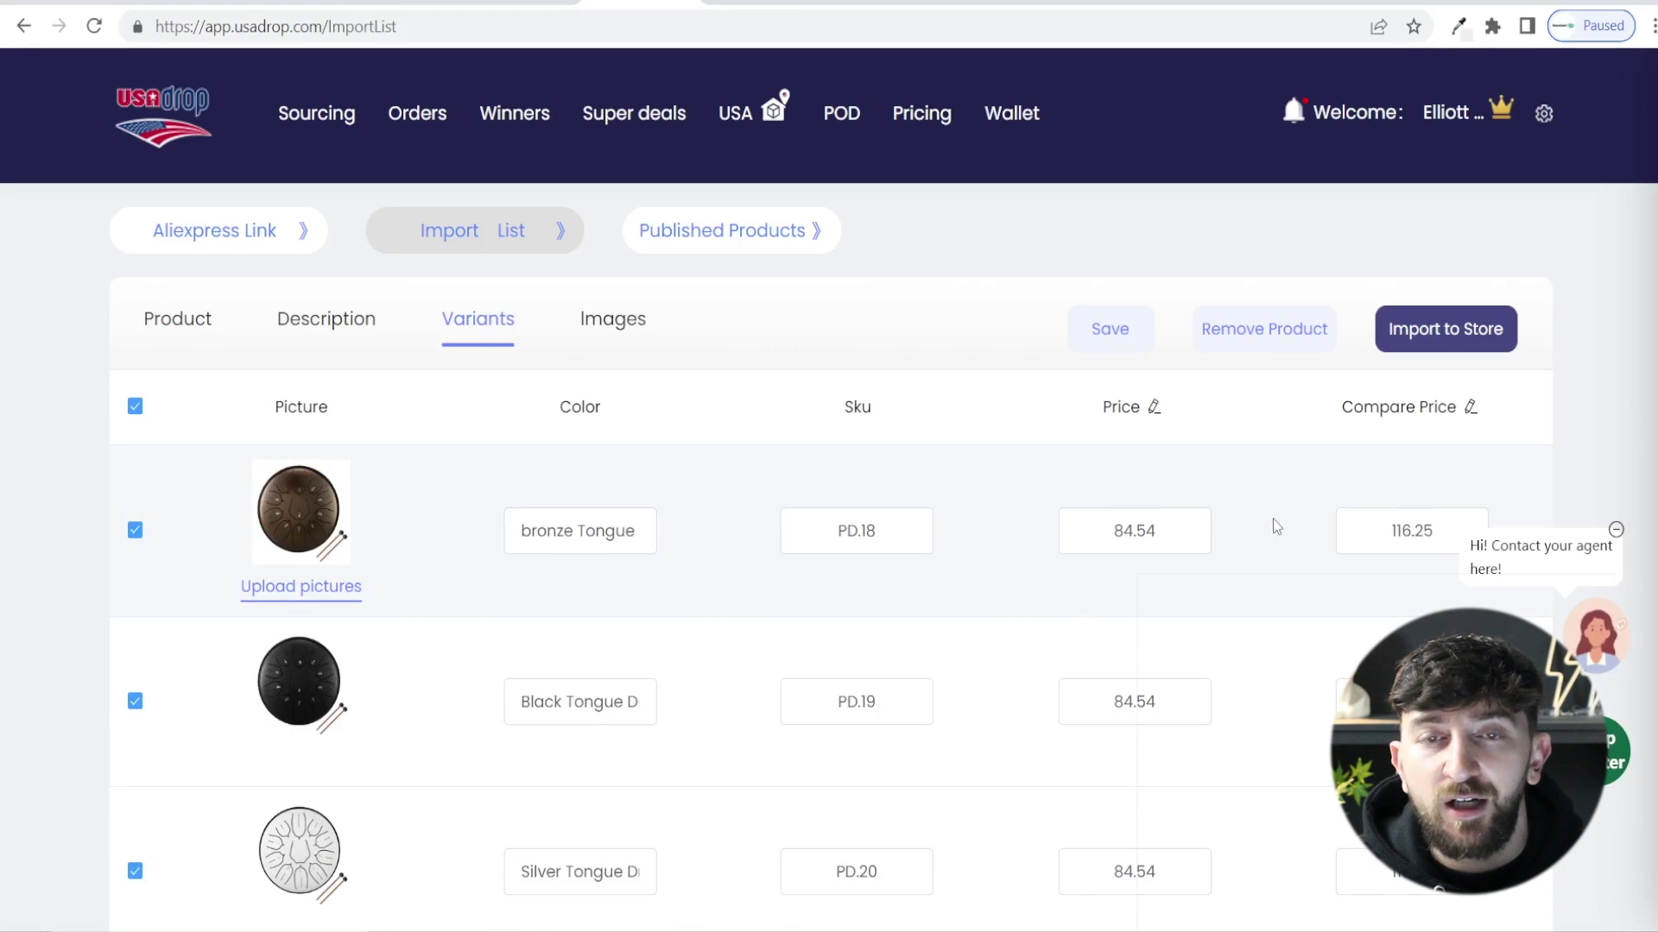
pyautogui.click(620, 345)
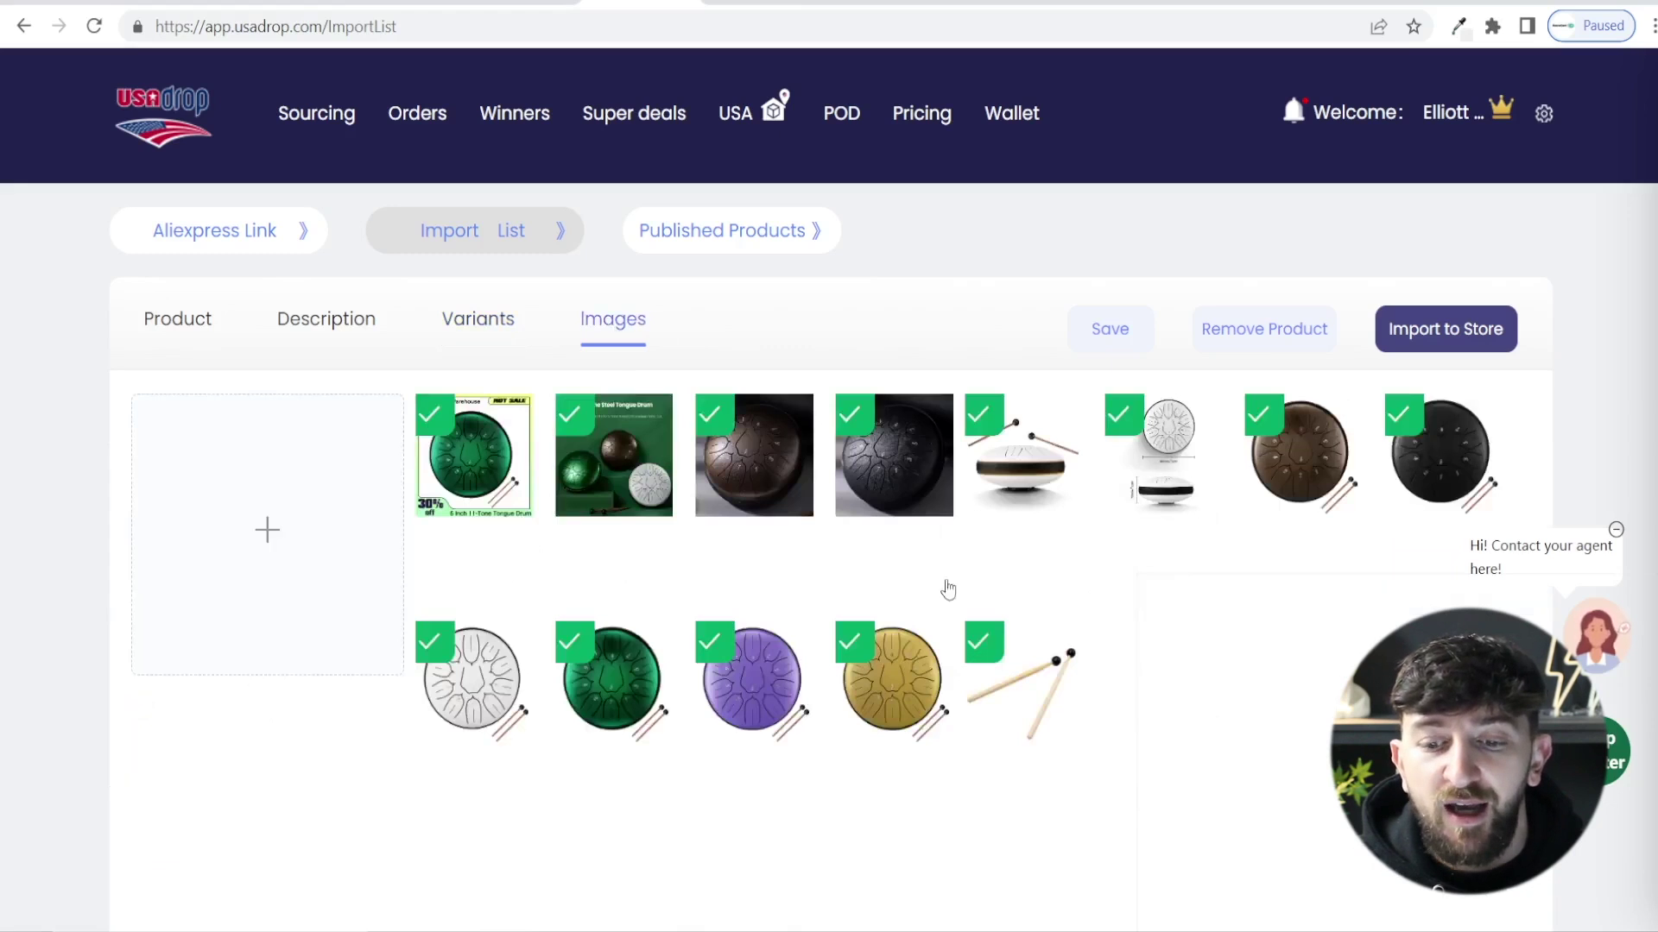
# - Import the steel tongue drum to the connected Shopify store
pyautogui.click(1437, 341)
pyautogui.click(964, 334)
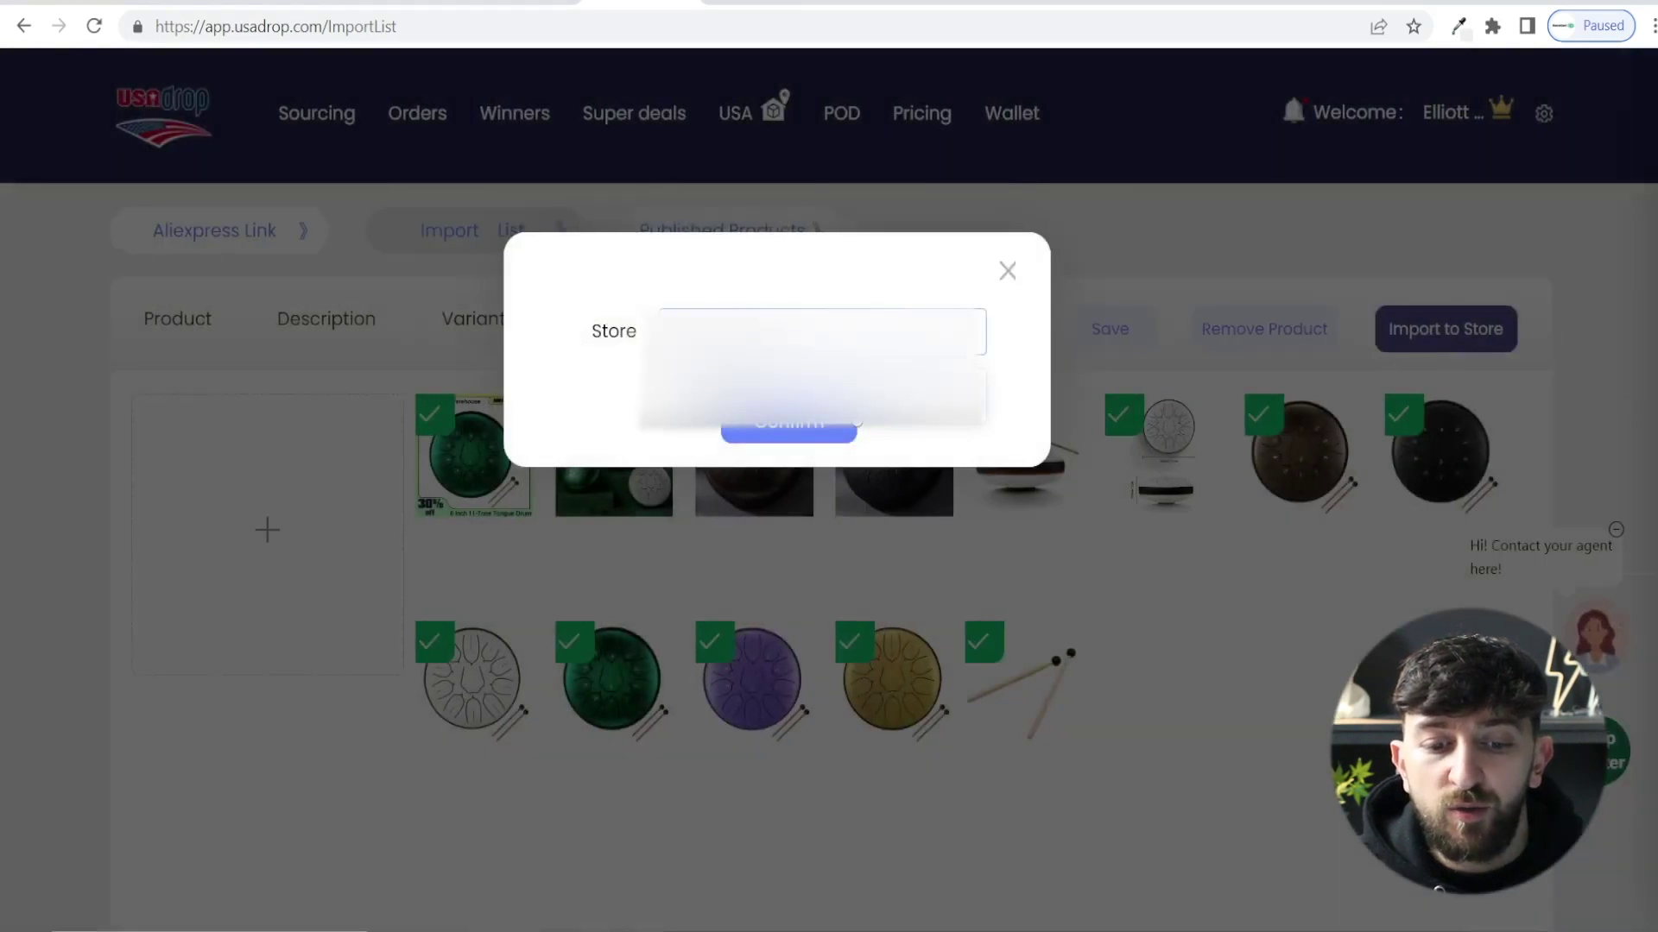
pyautogui.click(821, 432)
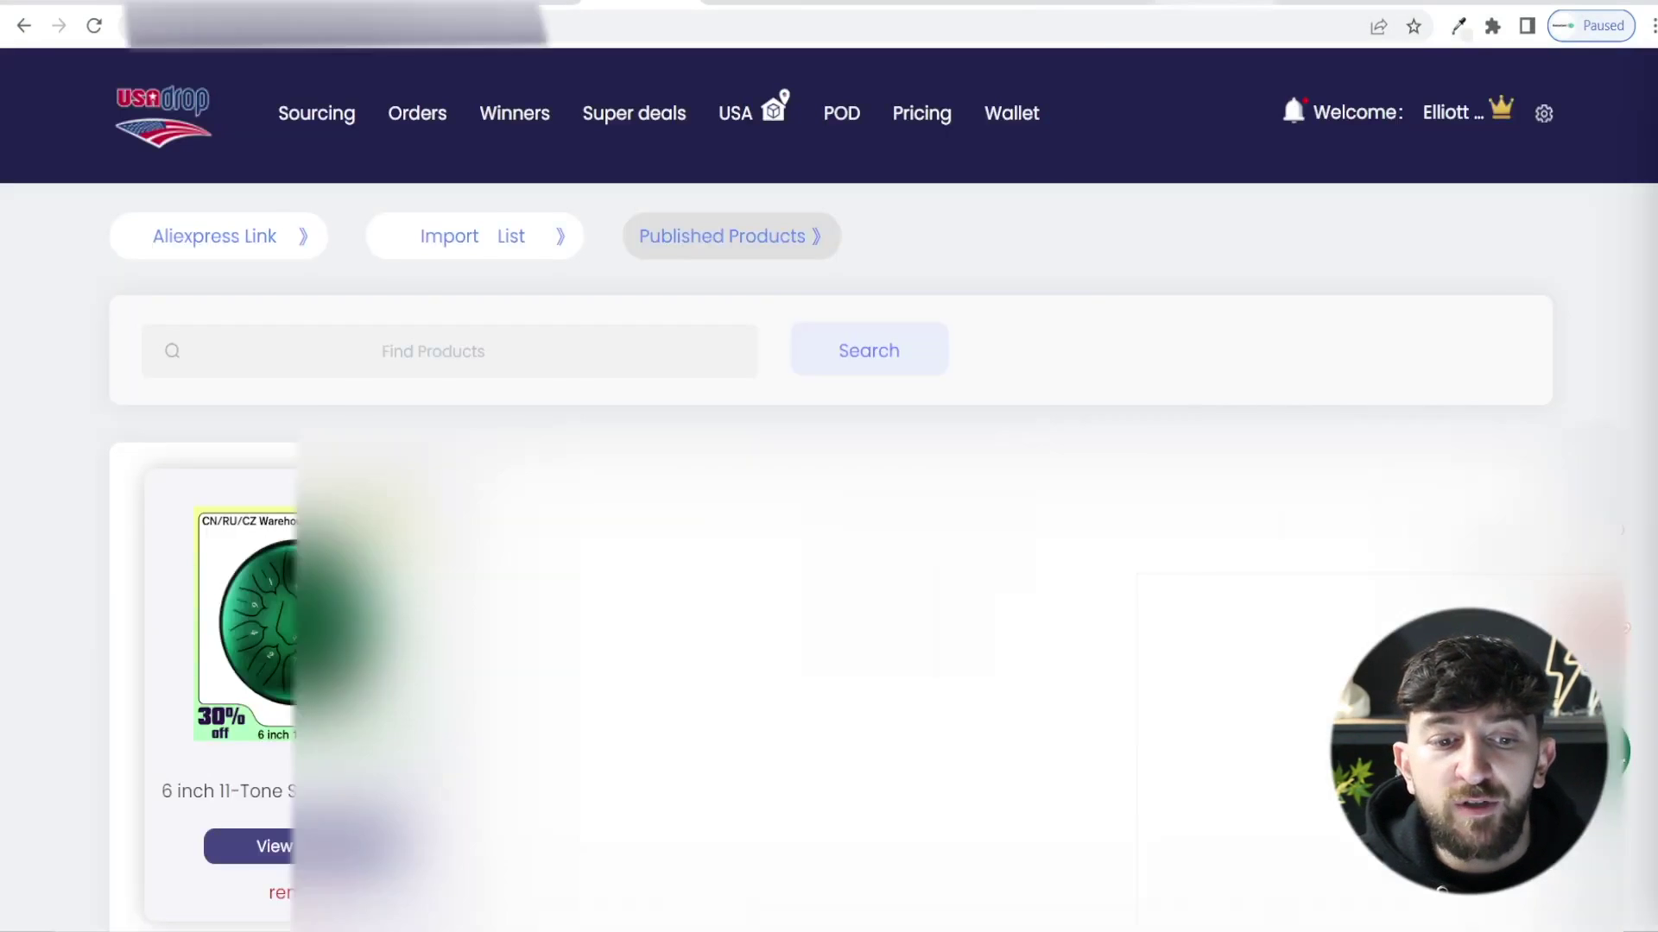
# - Check the steel tongue drum in the Shopify product list, and return to USAdrop to open the orders page
pyautogui.click(1215, 3)
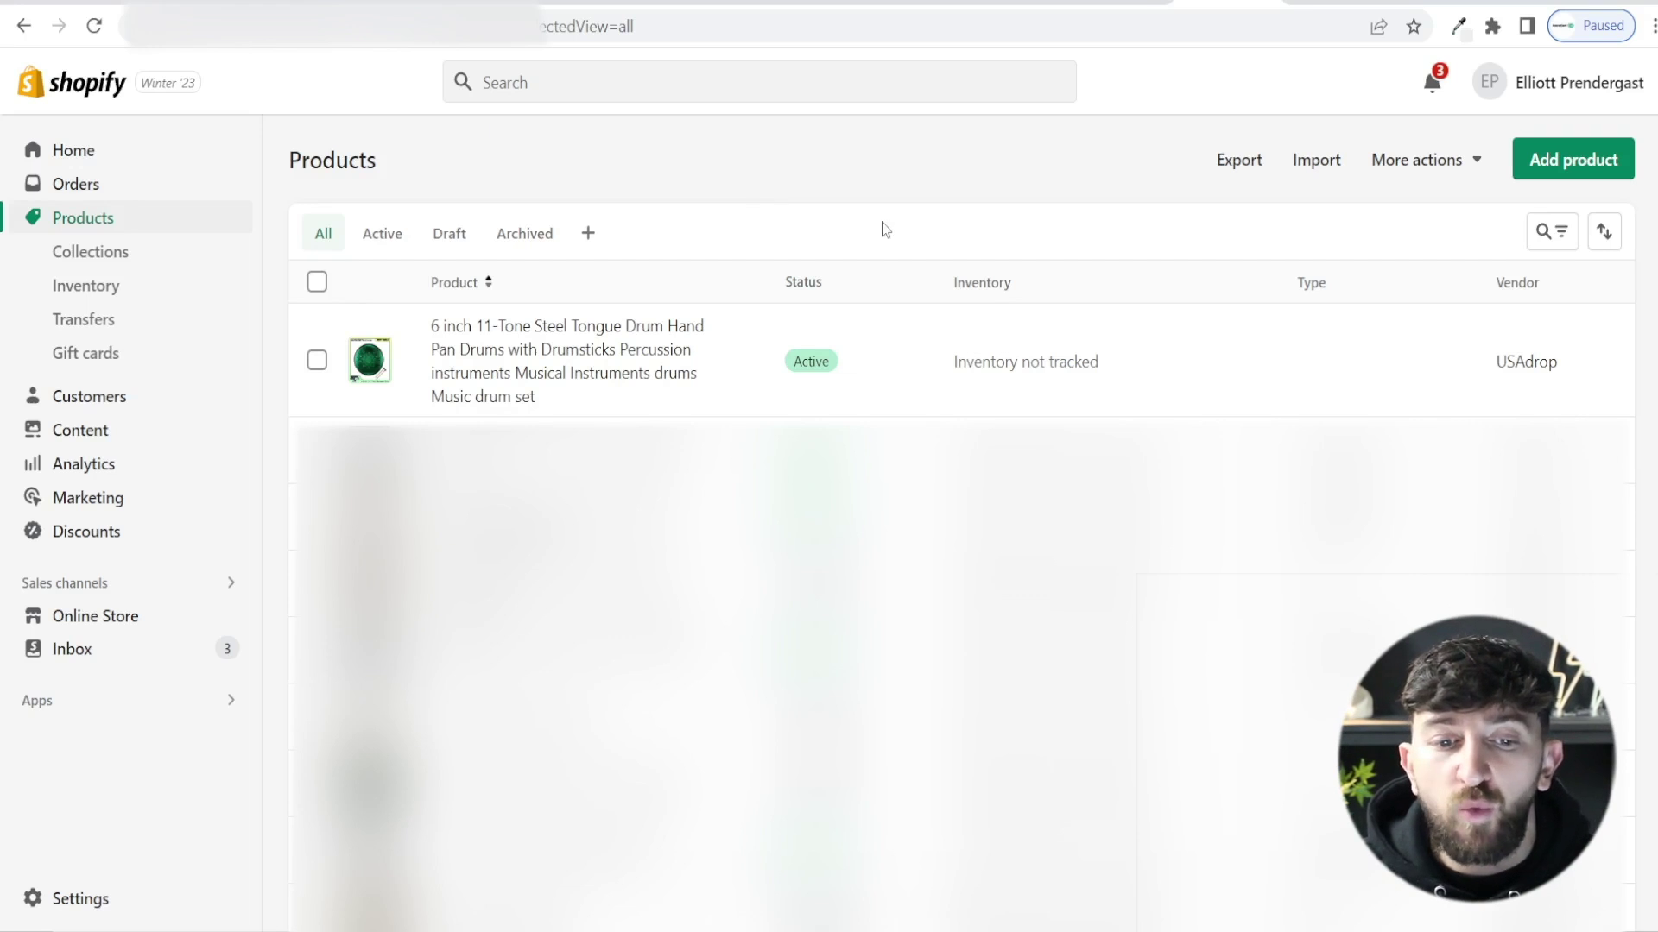
pyautogui.hotkey('ctrl', 'shift', 'Tab')
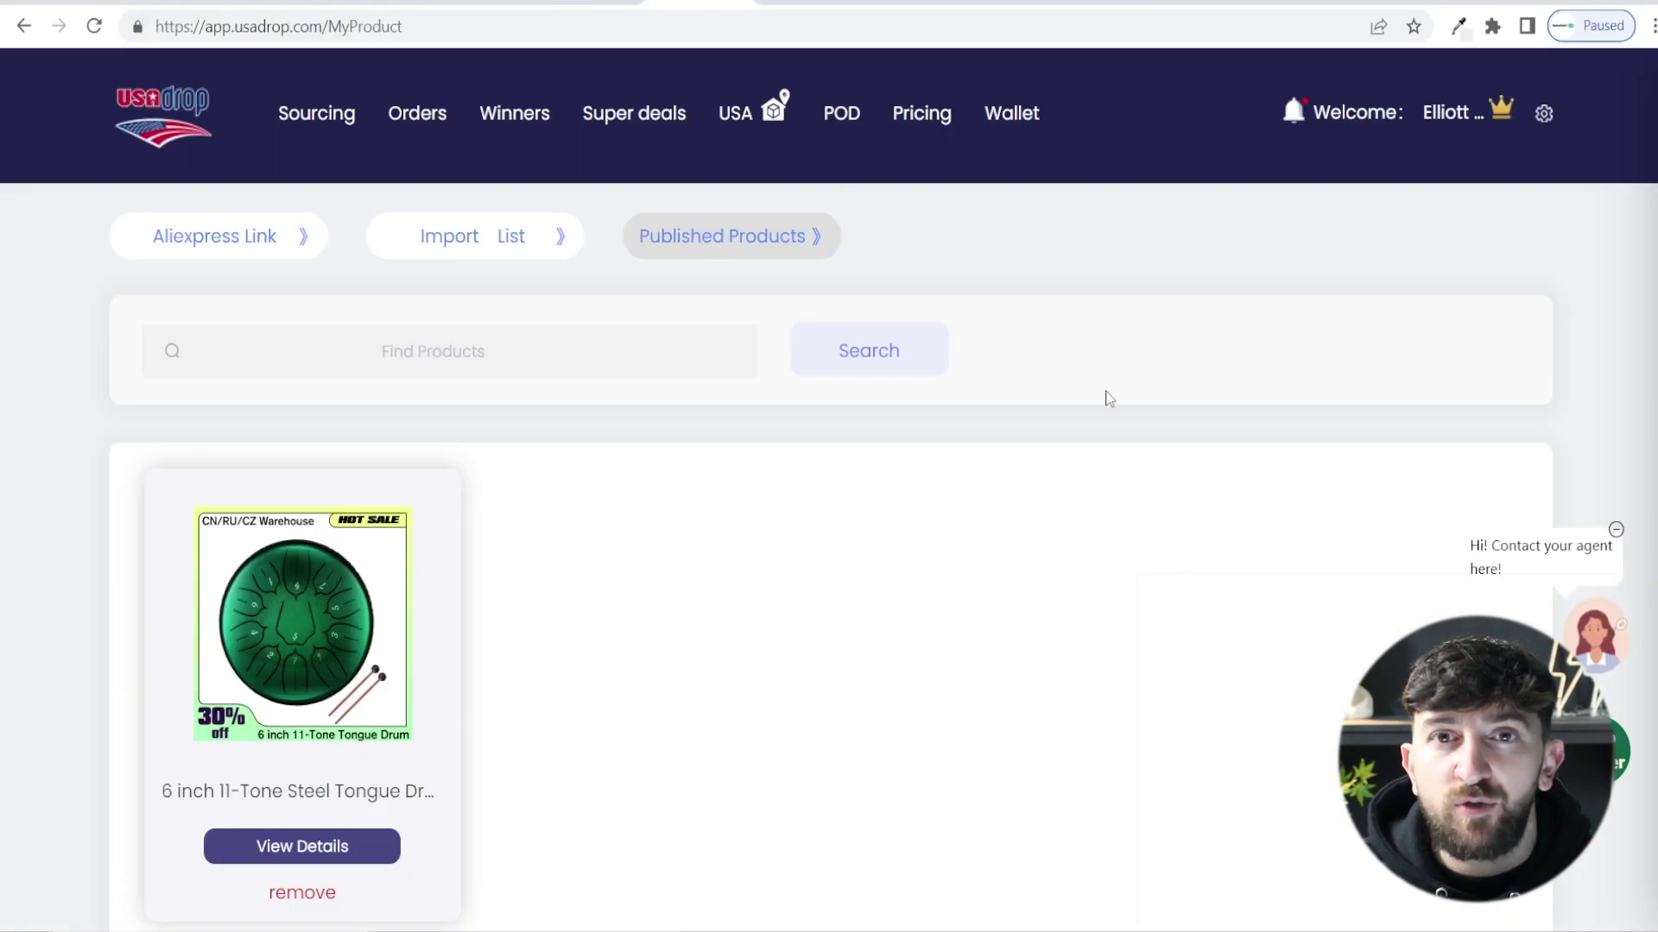
pyautogui.click(411, 117)
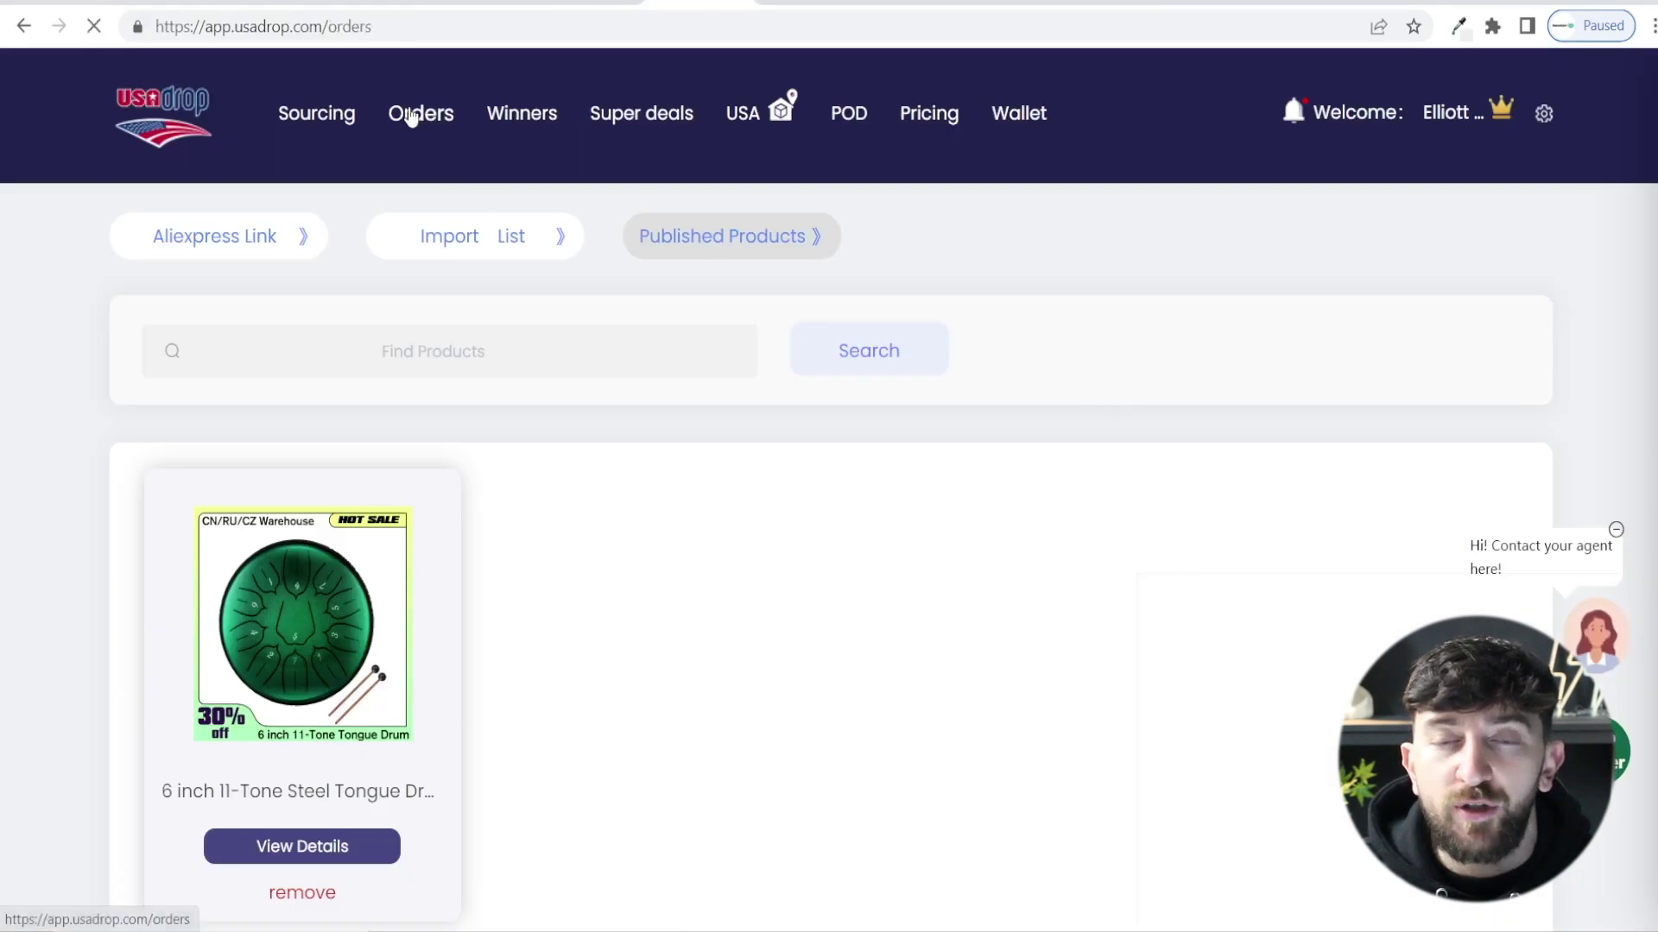